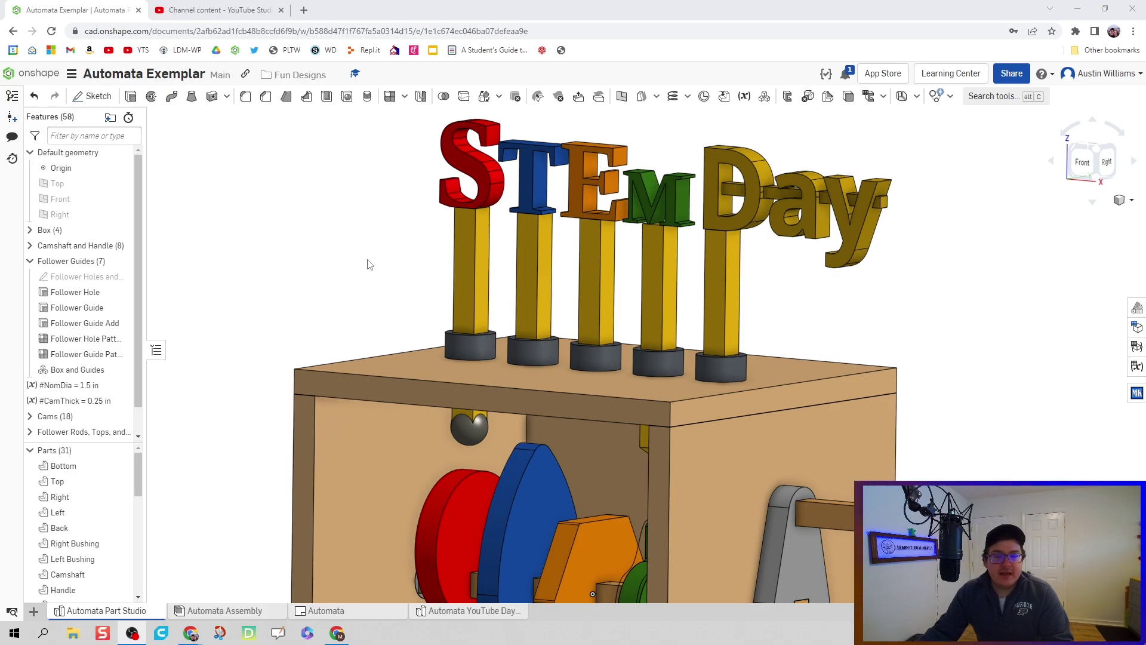
- Switch to the box Part Studio and set the box in an isometric view
{"action": "key", "text": "shift+1"}
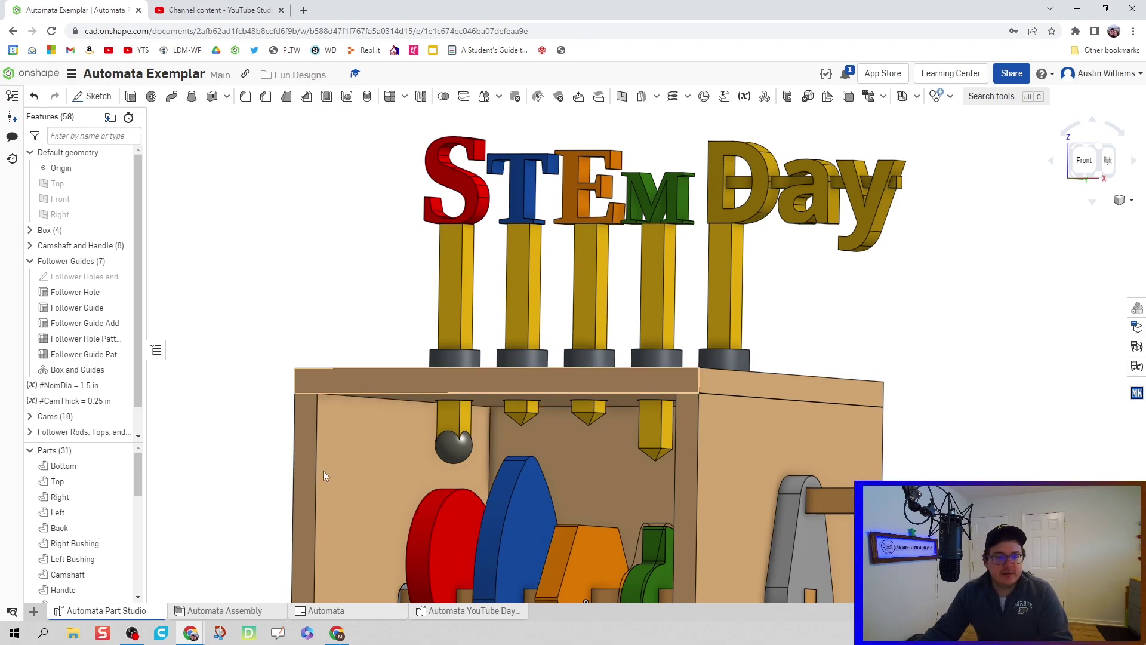
{"action": "left_click", "coordinate": [475, 612]}
{"action": "right_click_drag", "start_coordinate": [263, 312], "coordinate": [584, 215]}
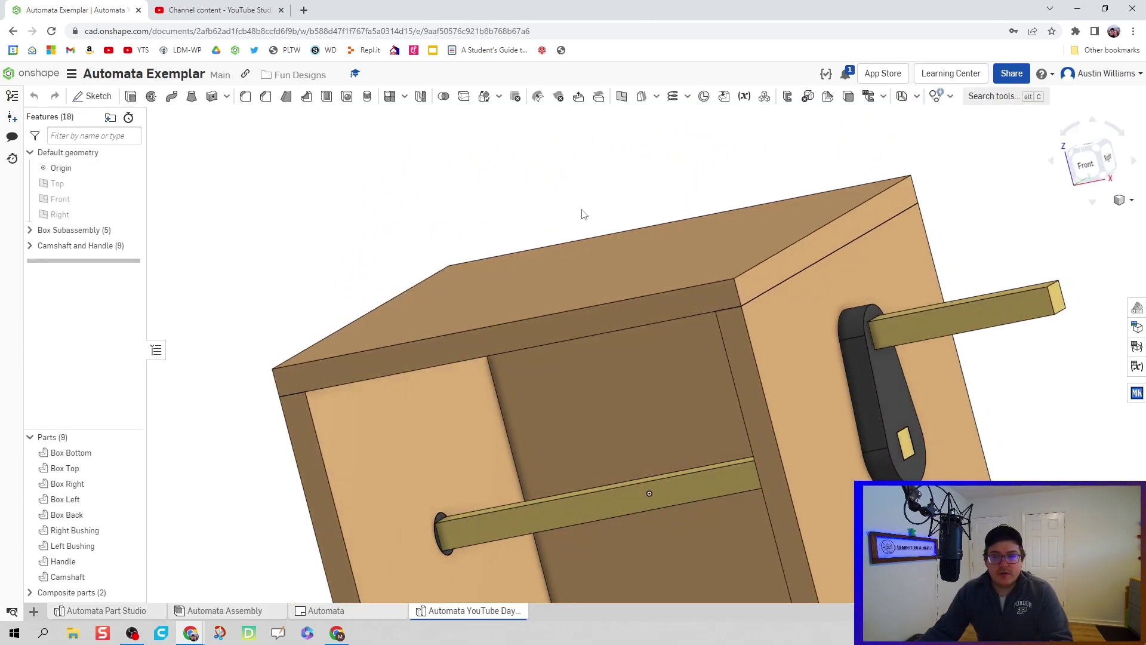
{"action": "left_click", "coordinate": [1103, 157]}
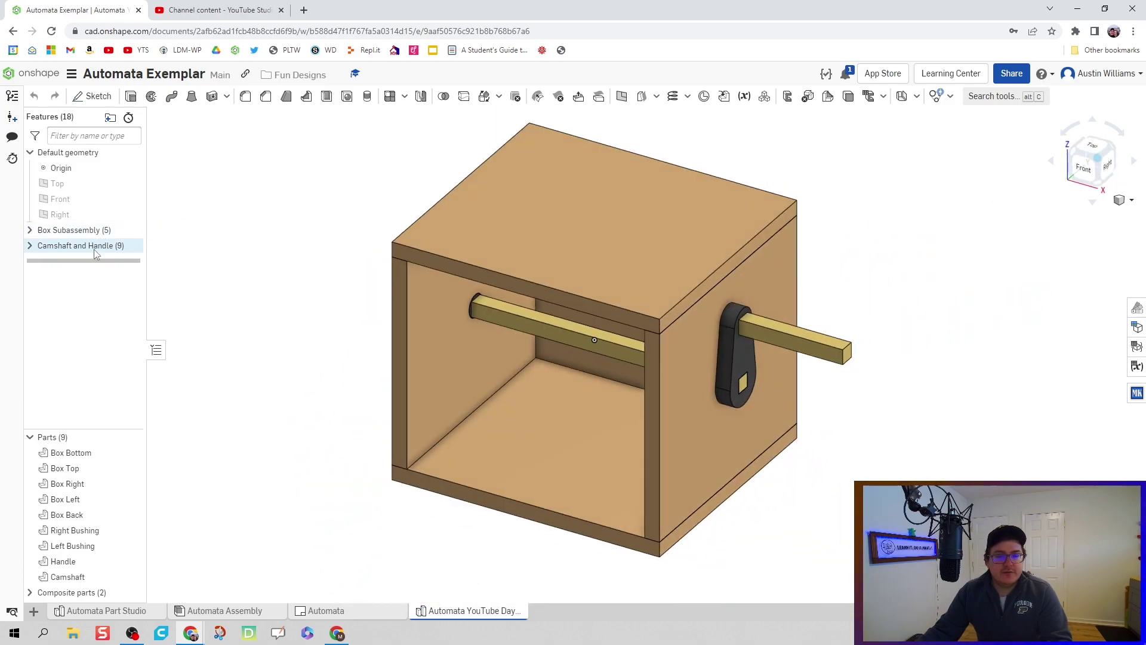
{"action": "left_click", "coordinate": [32, 438]}
{"action": "middle_click_drag", "start_coordinate": [282, 363], "coordinate": [228, 382]}
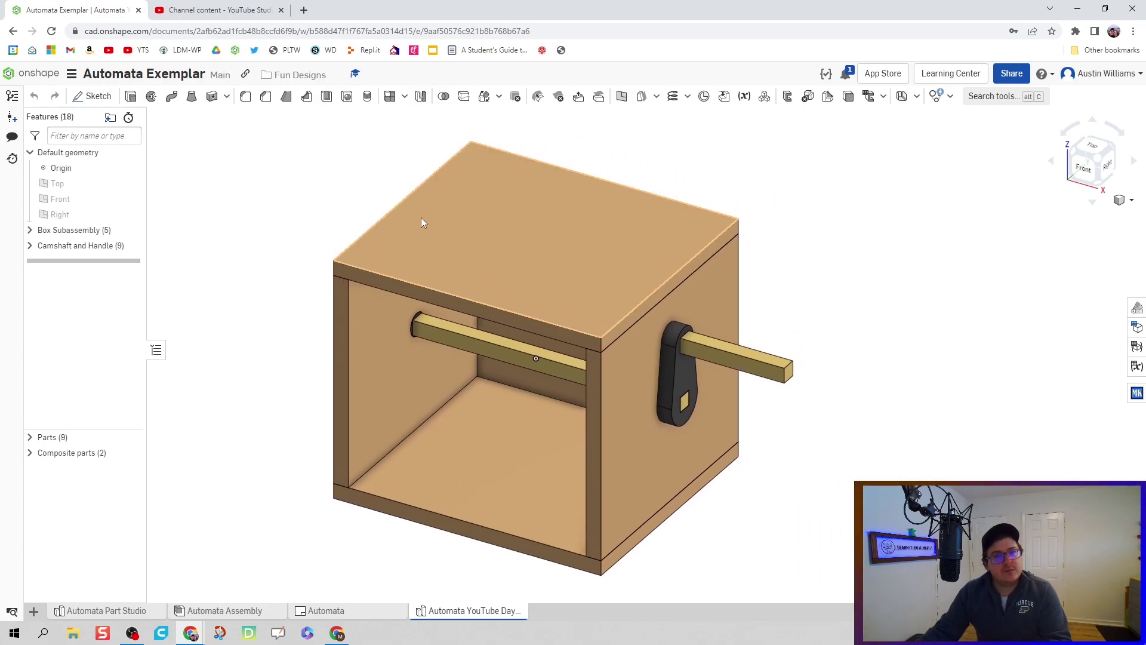
- Start a sketch on the box top face and view it normal
{"action": "left_click", "coordinate": [98, 96]}
{"action": "left_click", "coordinate": [456, 235]}
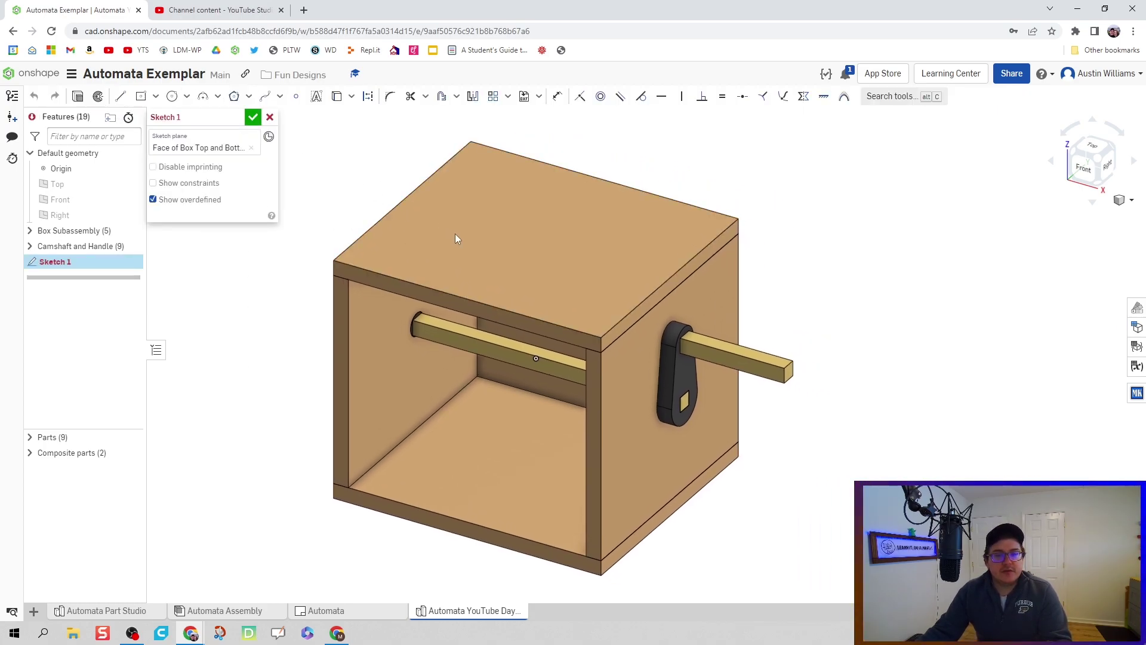
{"action": "right_click", "coordinate": [456, 235]}
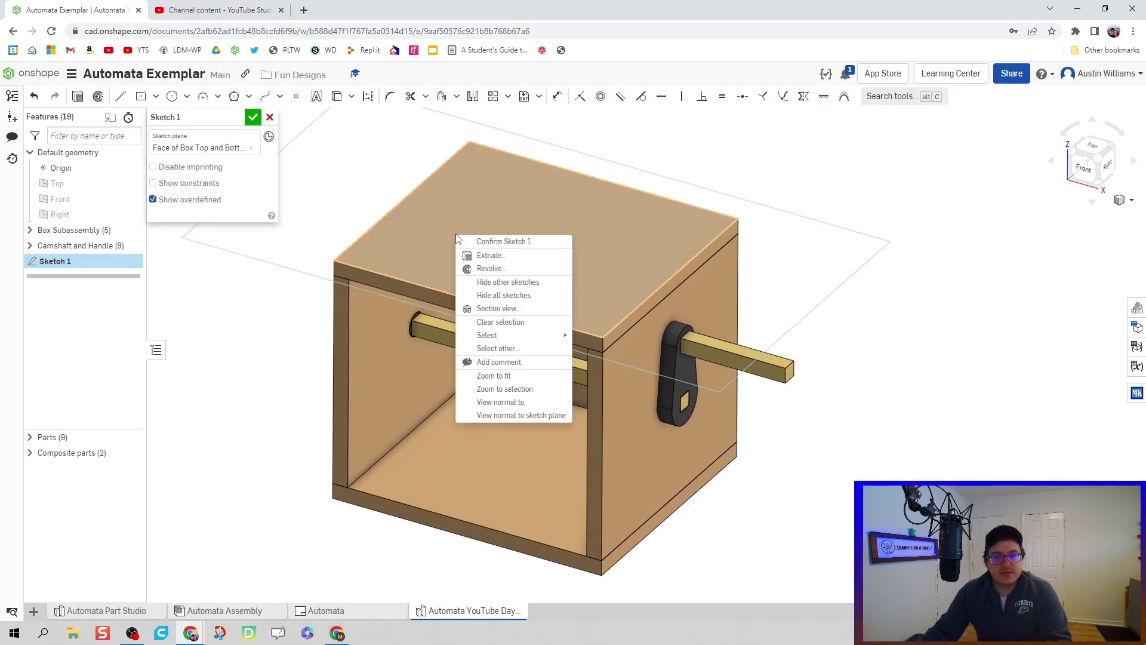
{"action": "left_click", "coordinate": [510, 404]}
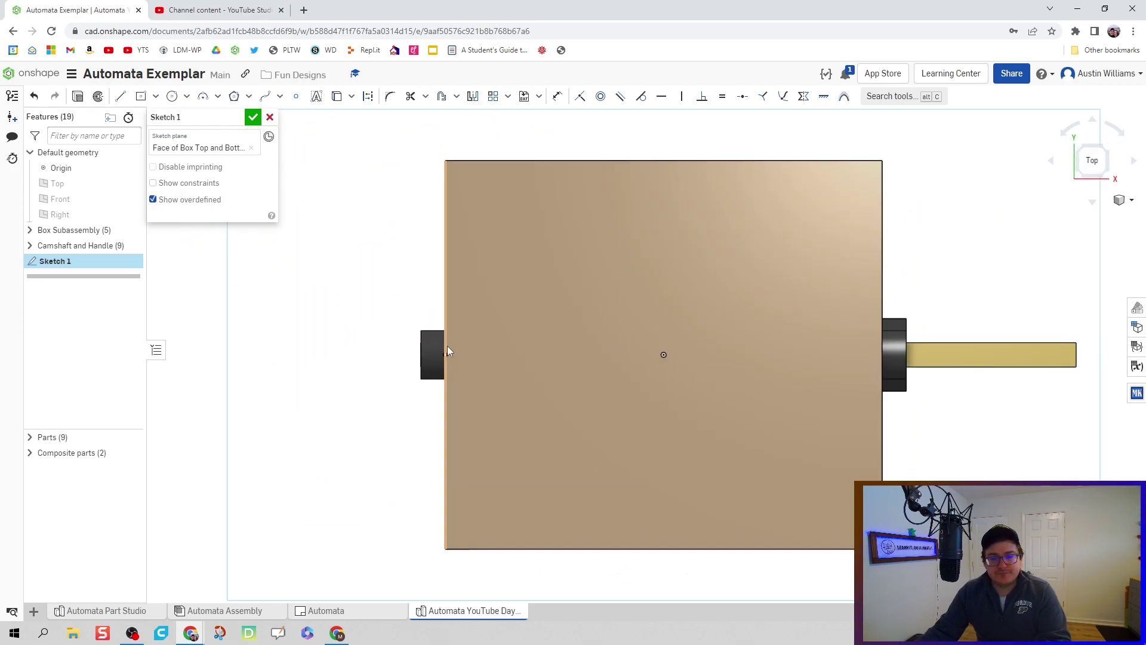
- Draw a horizontal construction line across the box top through its centre
{"action": "key", "text": "l"}
{"action": "left_click", "coordinate": [444, 354]}
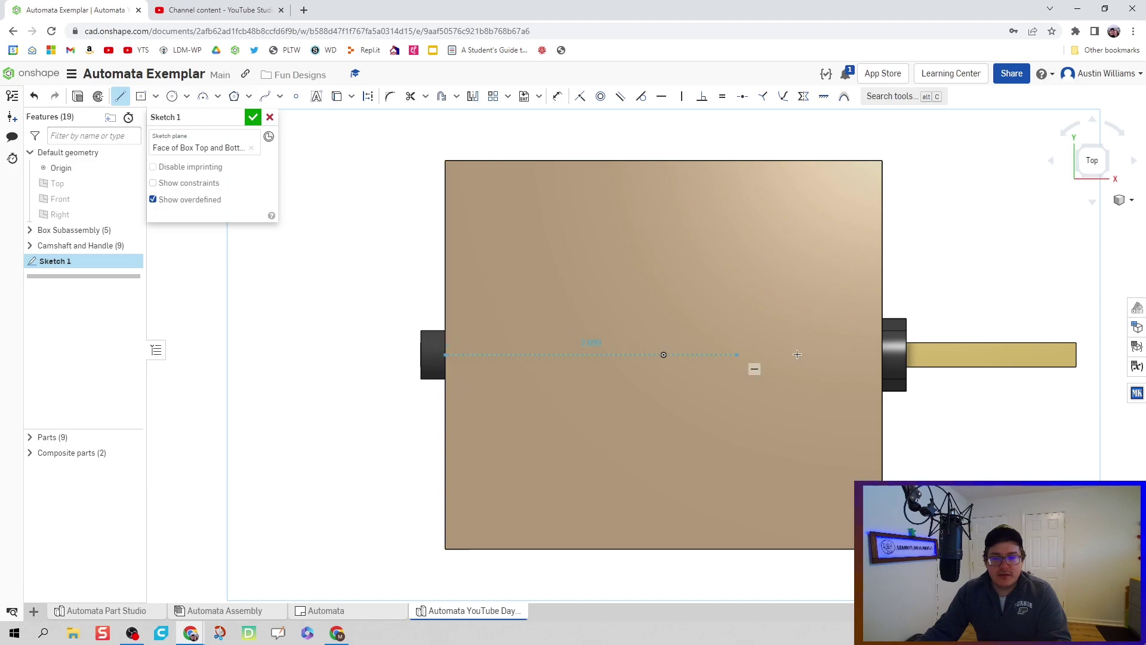
{"action": "left_click", "coordinate": [882, 354]}
{"action": "right_click", "coordinate": [763, 355]}
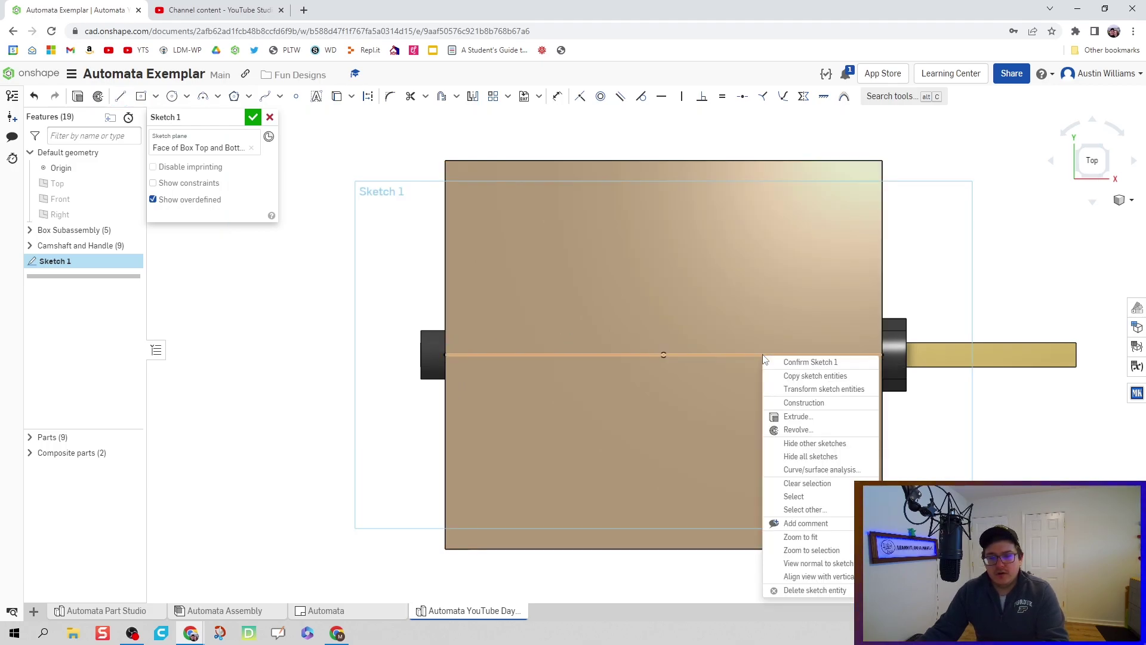
{"action": "left_click", "coordinate": [803, 404]}
{"action": "left_click", "coordinate": [1037, 460]}
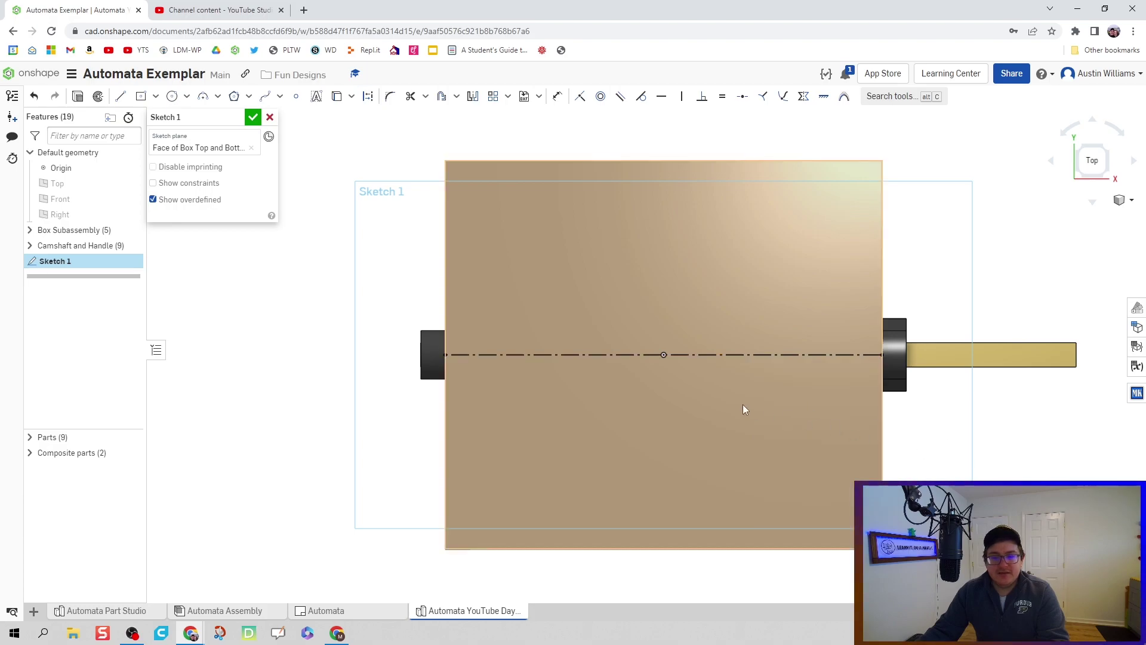
{"action": "scroll", "coordinate": [607, 349], "scroll_direction": "up", "scroll_amount": 2}
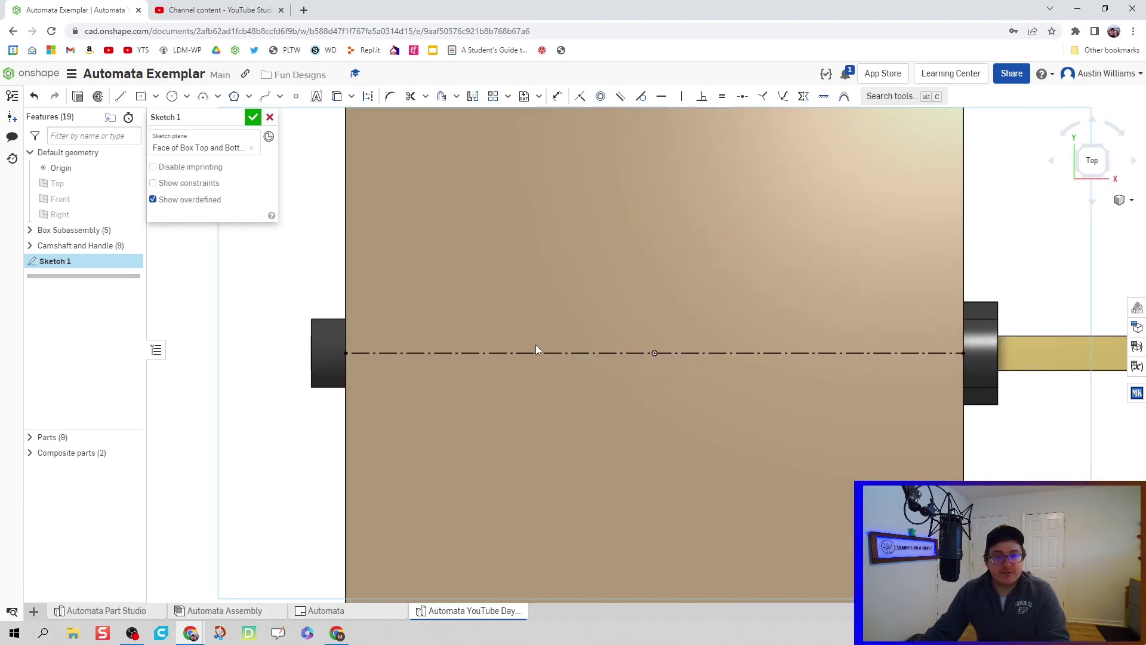
{"action": "scroll", "coordinate": [535, 345], "scroll_direction": "up", "scroll_amount": 1}
- Draw a center-point rectangle on the construction line and dimension its width 0.25
{"action": "key", "text": "g"}
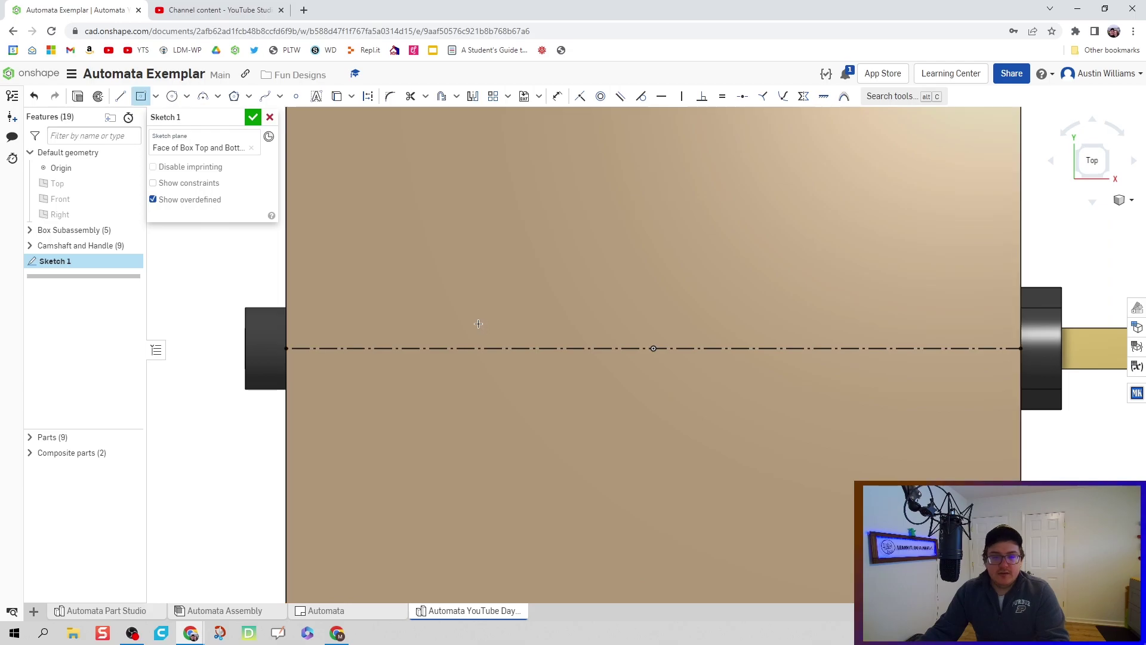
{"action": "left_click_drag", "start_coordinate": [389, 346], "coordinate": [394, 360]}
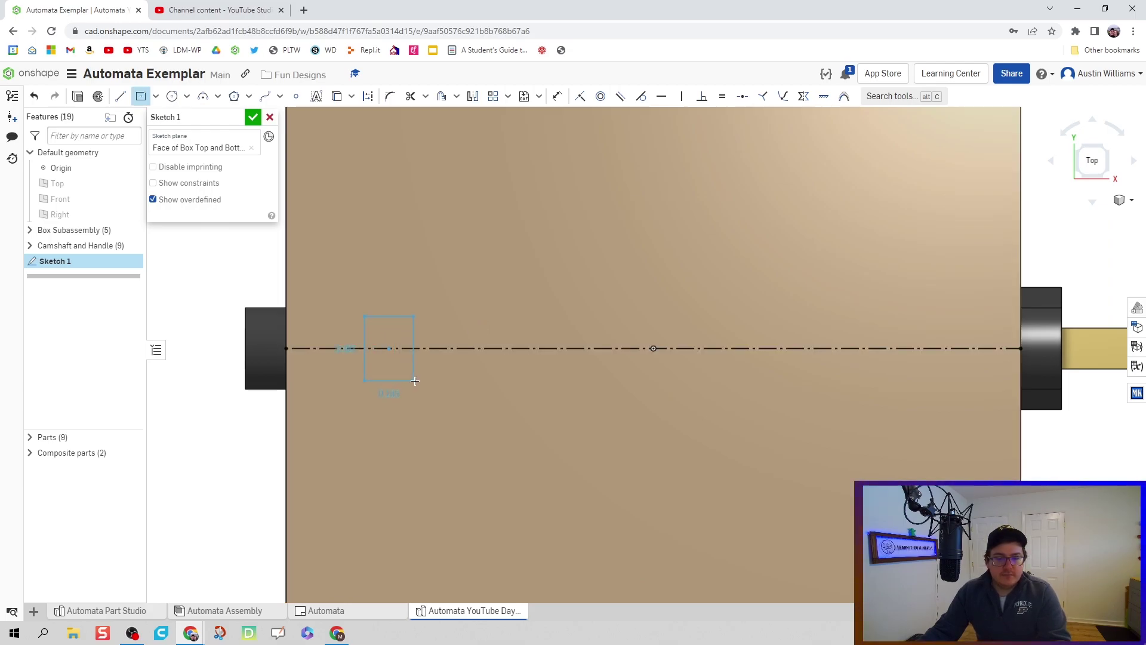
{"action": "left_click", "coordinate": [415, 381]}
{"action": "key", "text": "d"}
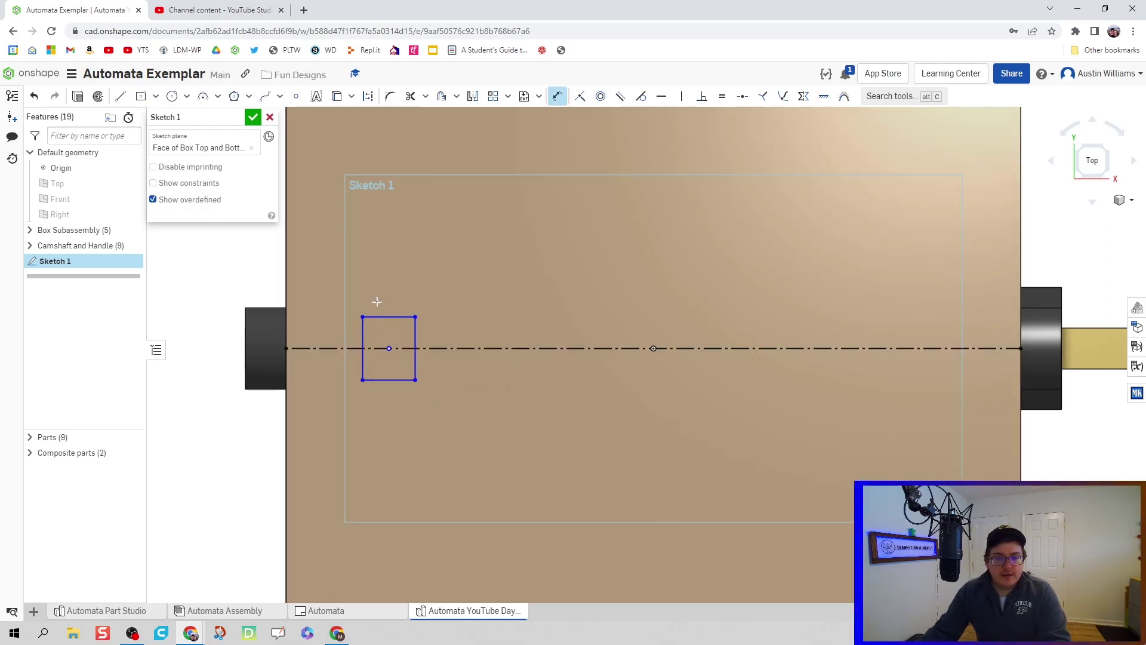
{"action": "left_click", "coordinate": [381, 317]}
{"action": "left_click", "coordinate": [382, 276]}
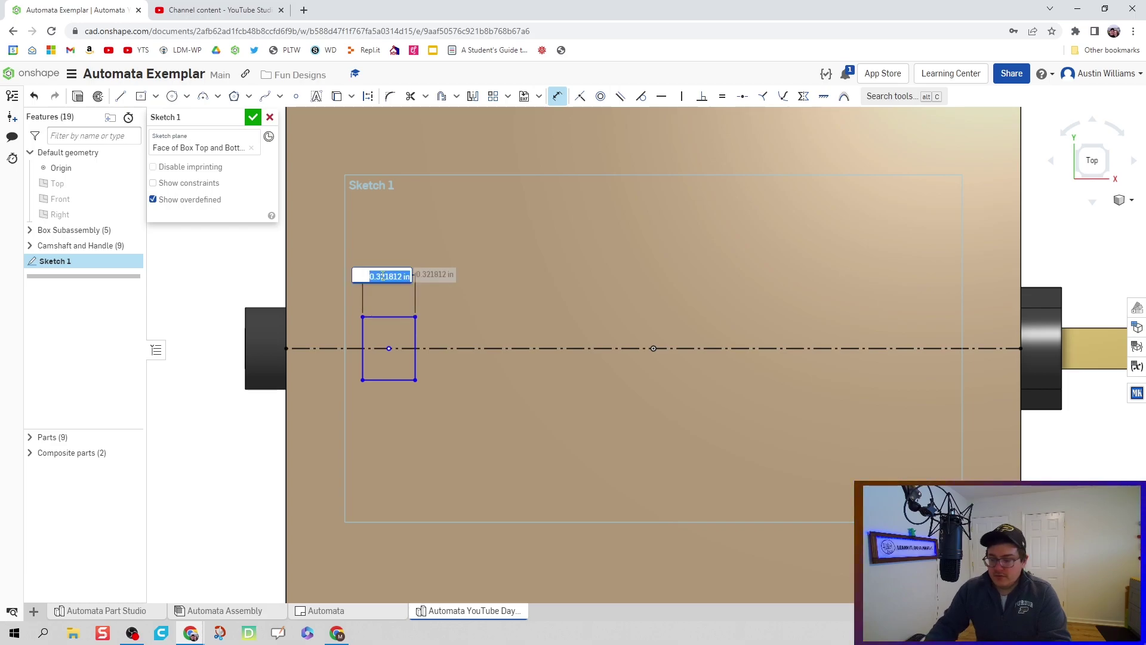
{"action": "double_click", "coordinate": [382, 275]}
{"action": "type", "text": "0.25"}
{"action": "key", "text": "Return"}
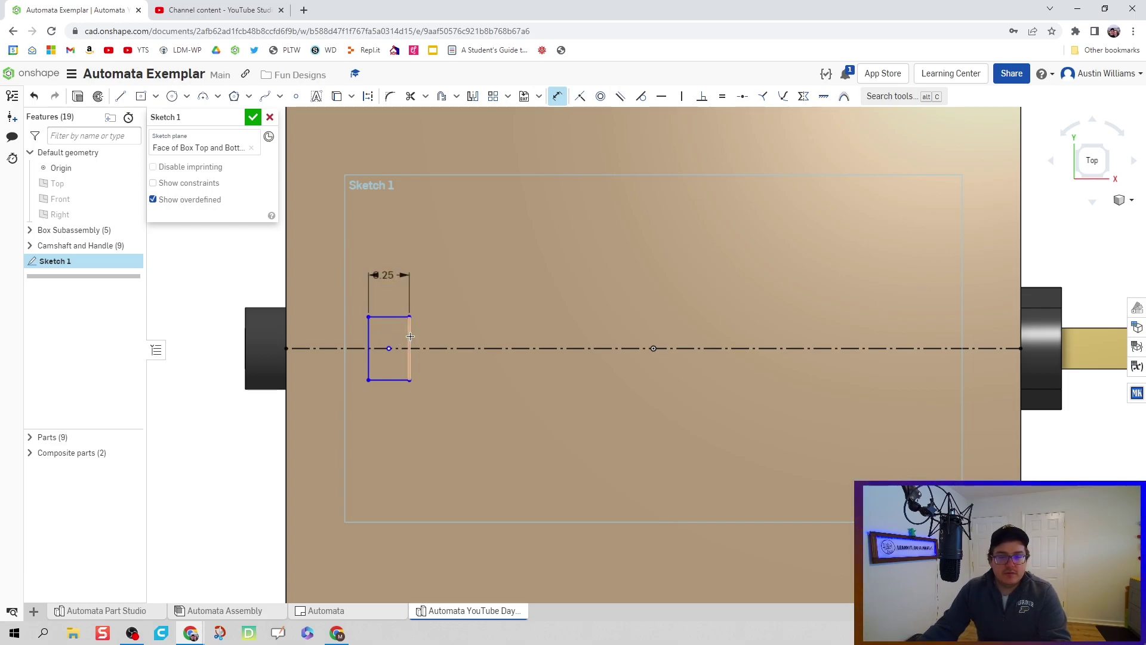
- Dimension the rectangle's height 0.25, making it a square
{"action": "left_click", "coordinate": [410, 336]}
{"action": "left_click", "coordinate": [455, 336]}
{"action": "key", "text": "Return"}
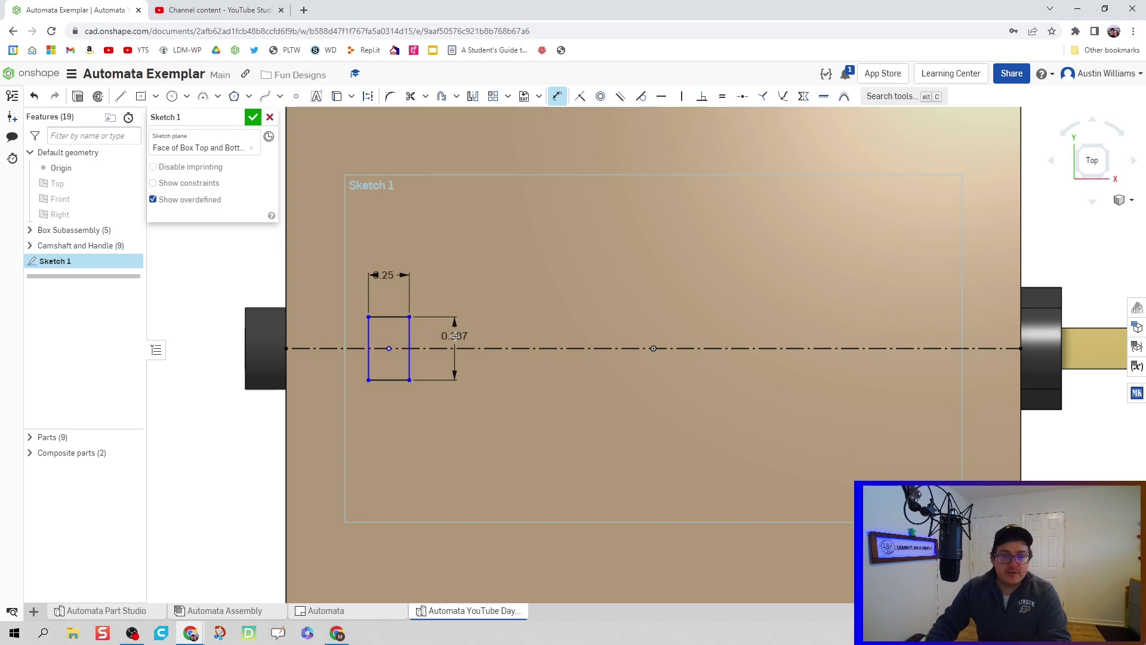
{"action": "double_click", "coordinate": [454, 336]}
{"action": "type", "text": "0.25"}
{"action": "key", "text": "Return"}
{"action": "scroll", "coordinate": [454, 388], "scroll_direction": "up", "scroll_amount": 3}
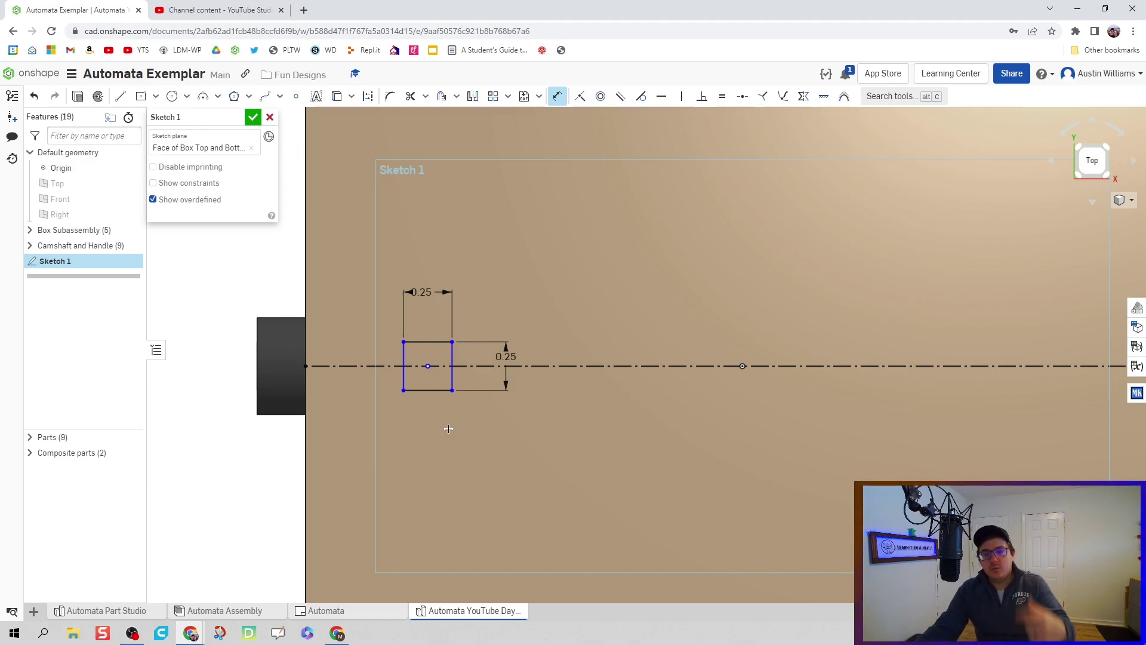
{"action": "scroll", "coordinate": [449, 430], "scroll_direction": "up", "scroll_amount": 2}
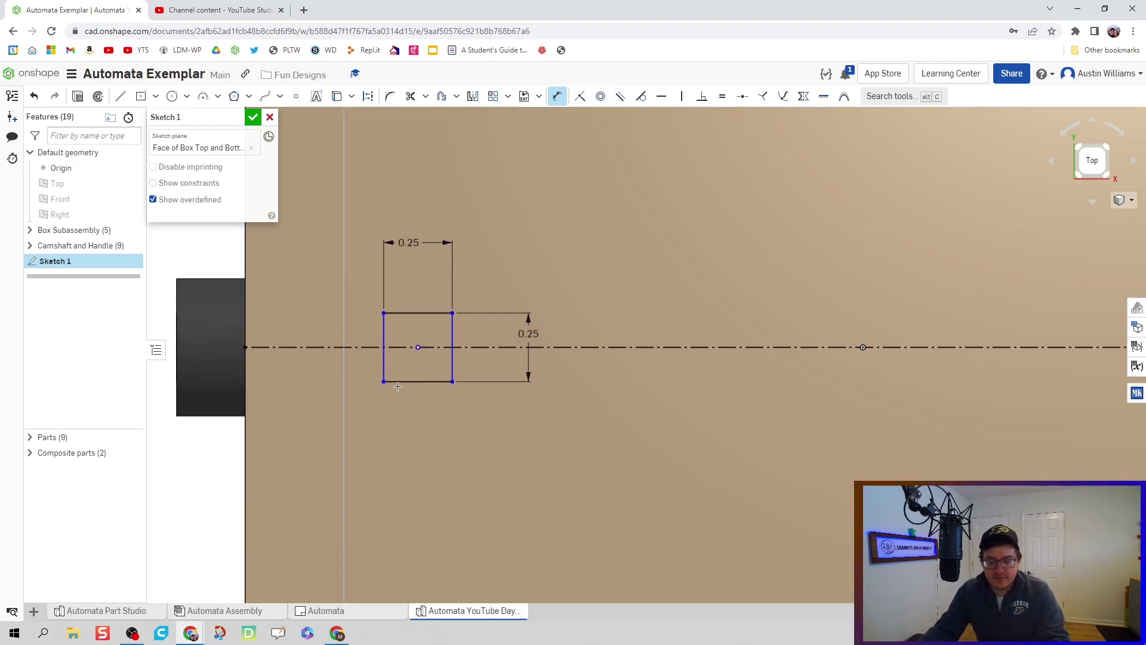
- Dimension the square's centre 0.75 from the box's left edge
{"action": "left_click", "coordinate": [416, 348]}
{"action": "left_click", "coordinate": [245, 388]}
{"action": "left_click", "coordinate": [311, 429]}
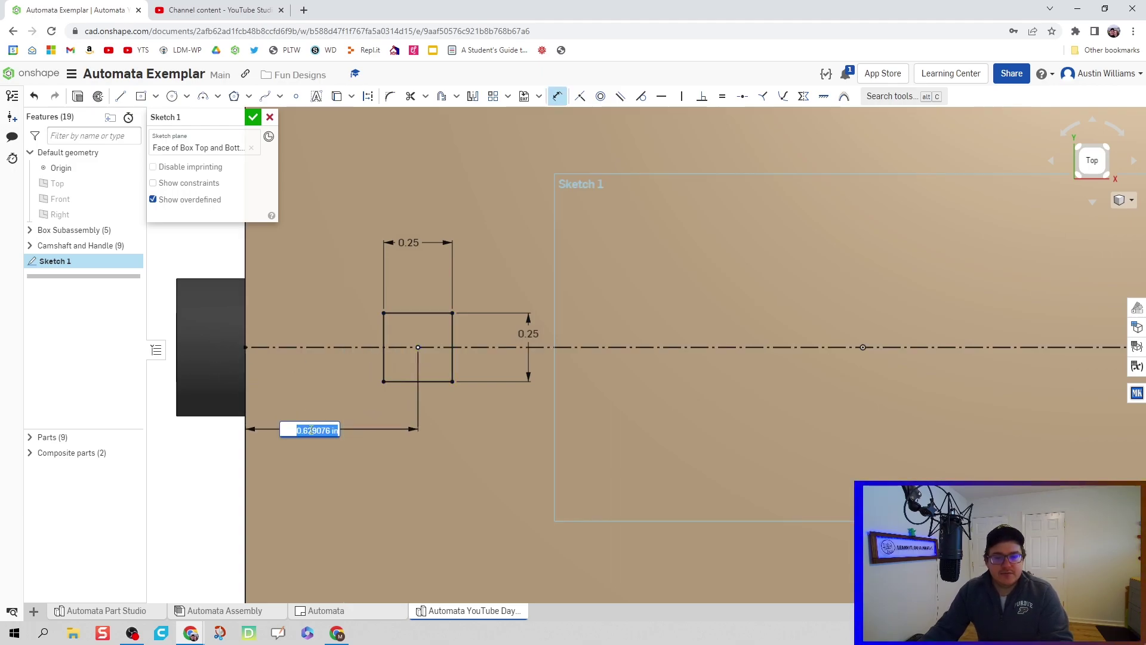
{"action": "type", "text": "0.75"}
{"action": "key", "text": "Return"}
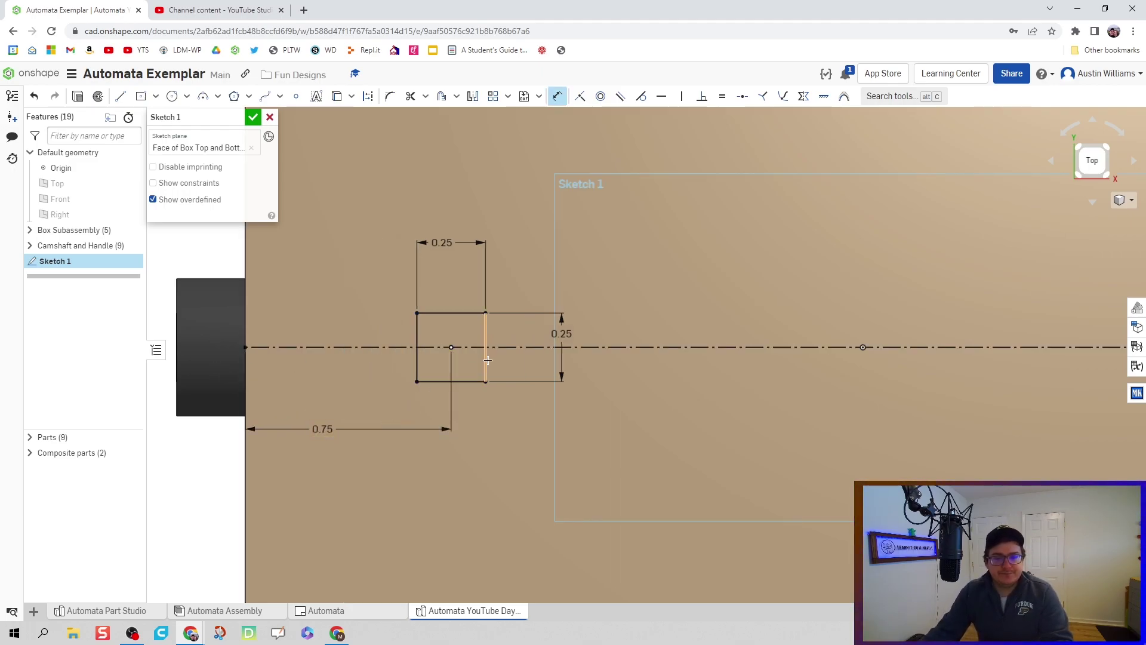
{"action": "key", "text": "c"}
{"action": "scroll", "coordinate": [454, 368], "scroll_direction": "down", "scroll_amount": 3}
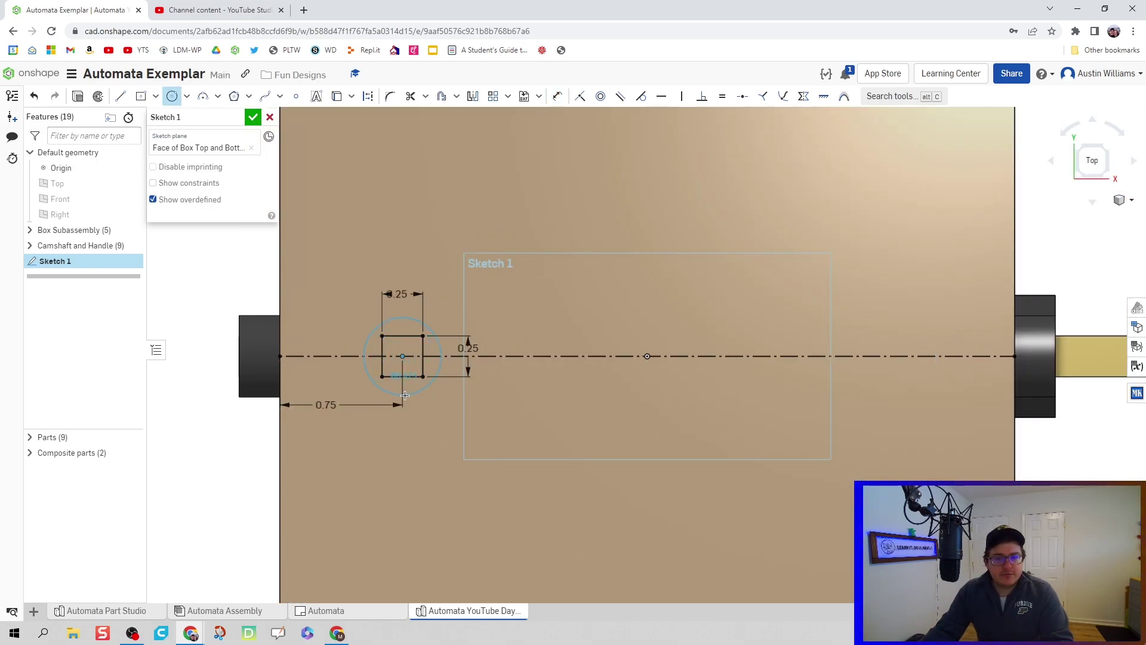
- Draw two concentric circles around the square's centre
{"action": "left_click", "coordinate": [404, 396]}
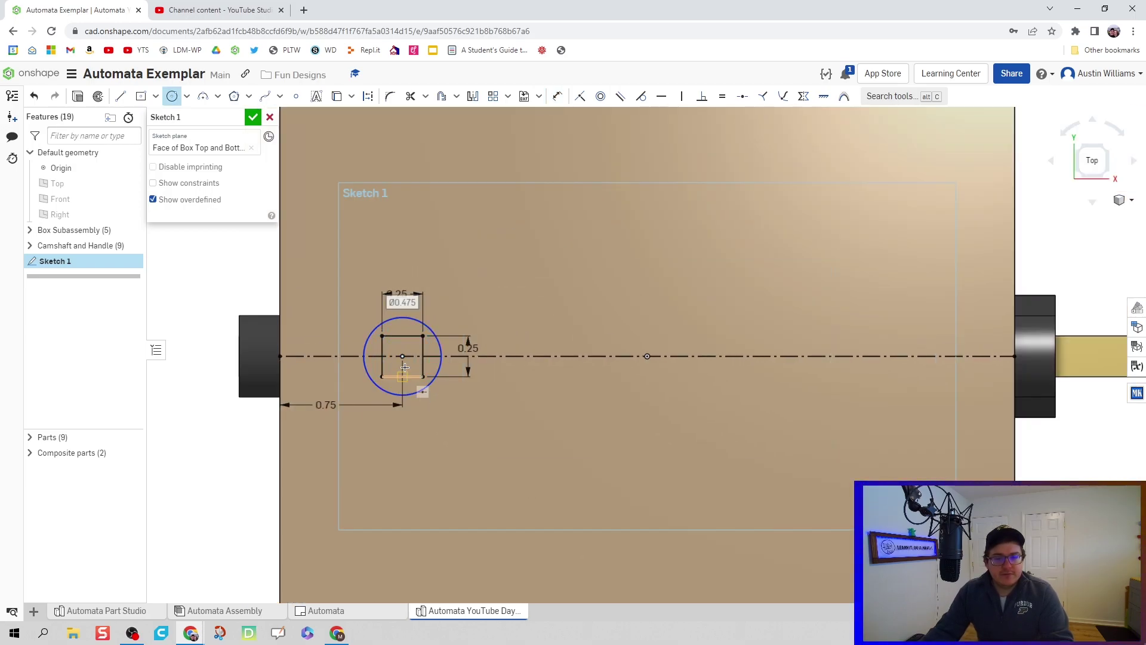
{"action": "left_click", "coordinate": [402, 412]}
{"action": "scroll", "coordinate": [513, 453], "scroll_direction": "up", "scroll_amount": 2}
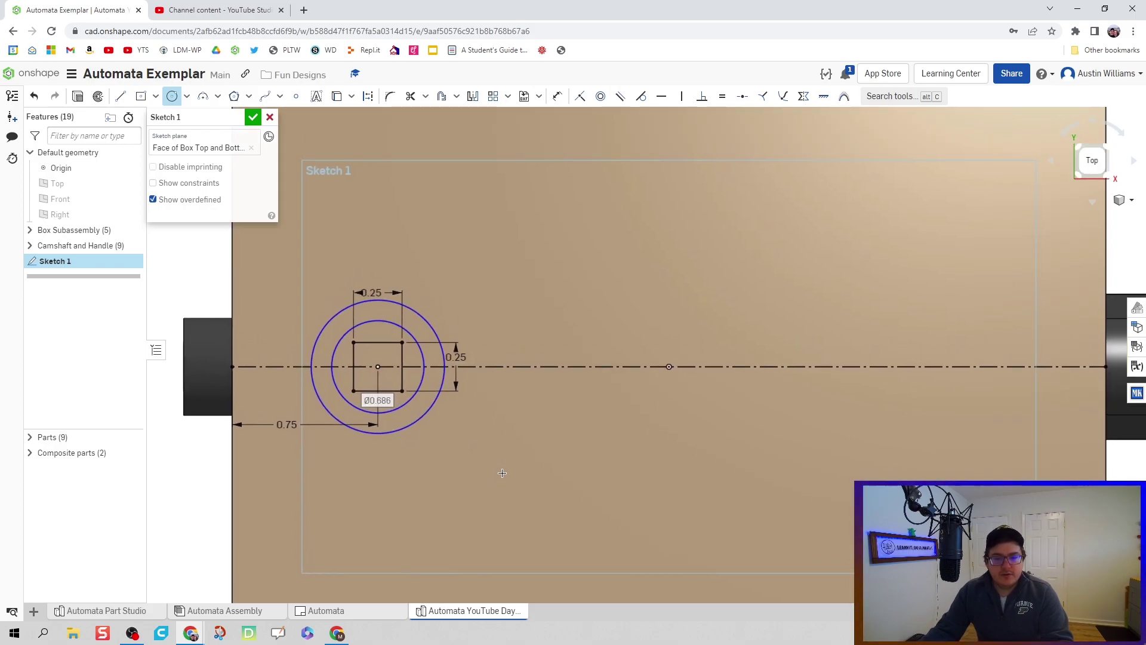
- Dimension the outer circle Ø0.5 and the inner circle Ø0.375 (3/8)
{"action": "key", "text": "d"}
{"action": "left_click", "coordinate": [430, 321]}
{"action": "left_click", "coordinate": [458, 280]}
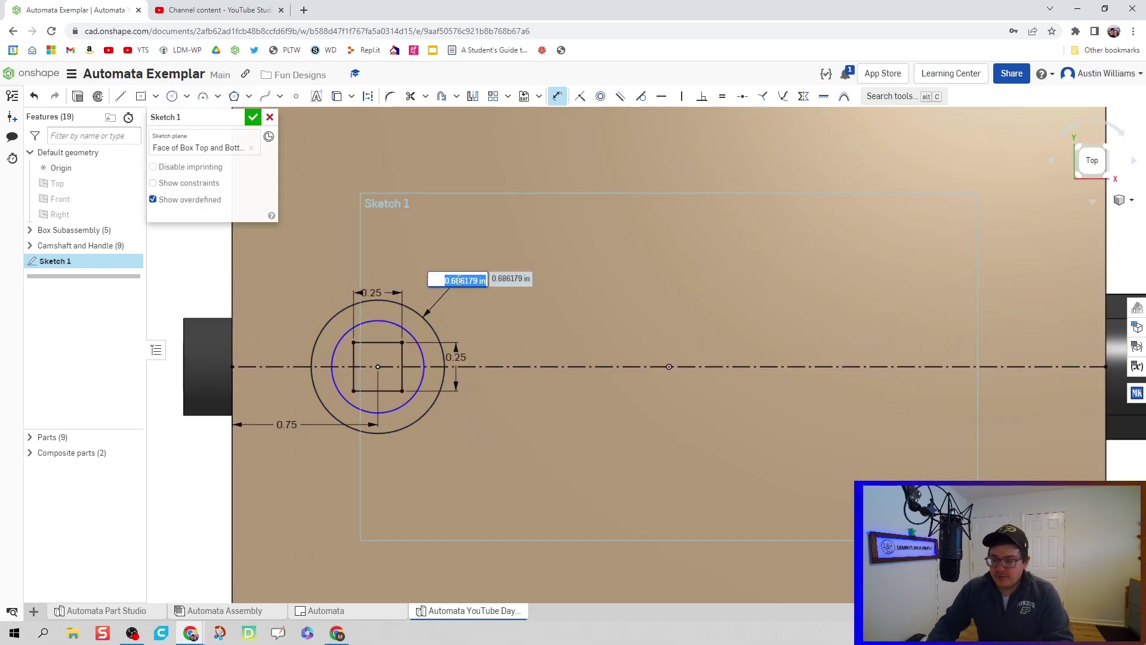
{"action": "type", "text": "0.5"}
{"action": "key", "text": "Return"}
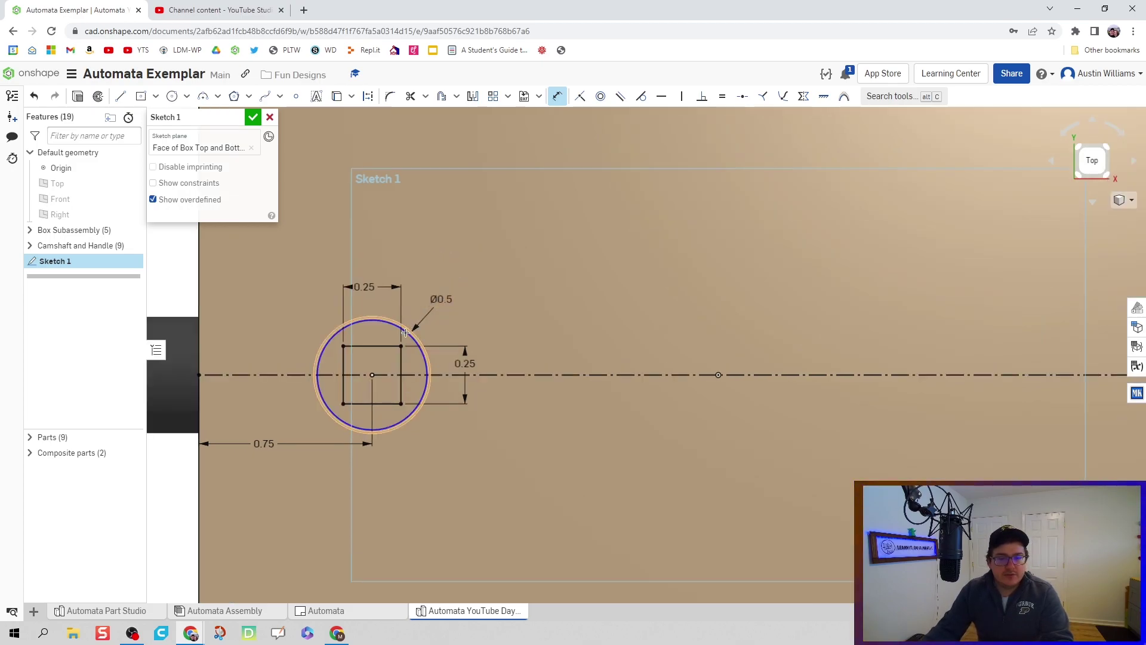
{"action": "scroll", "coordinate": [406, 332], "scroll_direction": "up", "scroll_amount": 1}
{"action": "left_click", "coordinate": [405, 334]}
{"action": "left_click", "coordinate": [465, 333]}
{"action": "type", "text": "3/"}
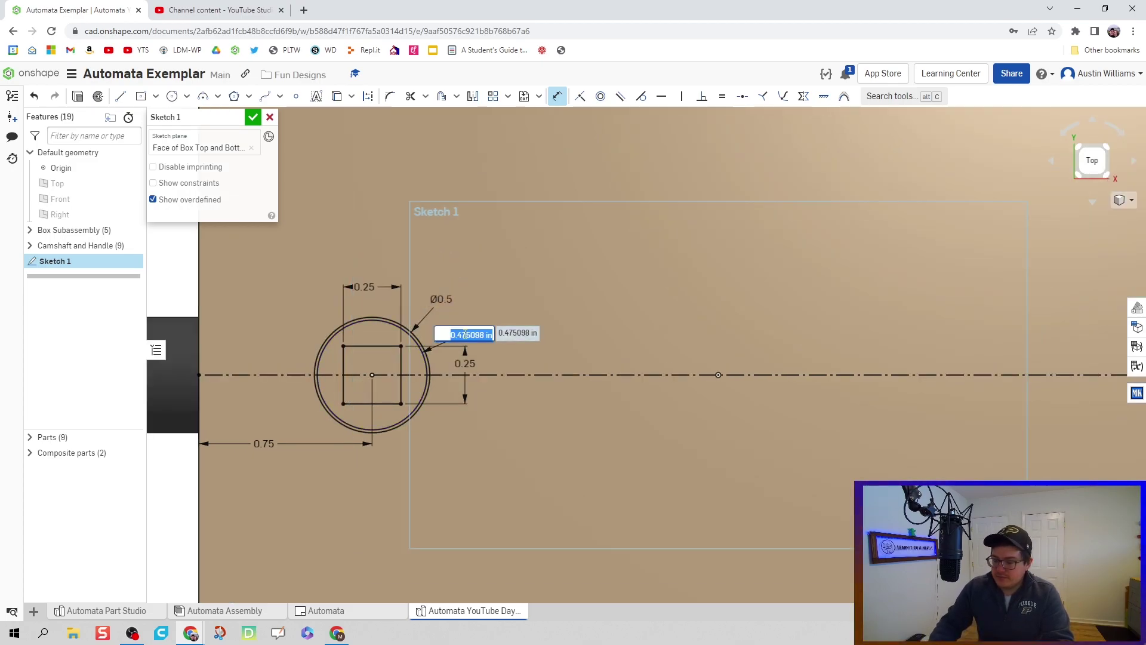
{"action": "type", "text": "8"}
{"action": "key", "text": "Return"}
{"action": "scroll", "coordinate": [392, 369], "scroll_direction": "up", "scroll_amount": 1}
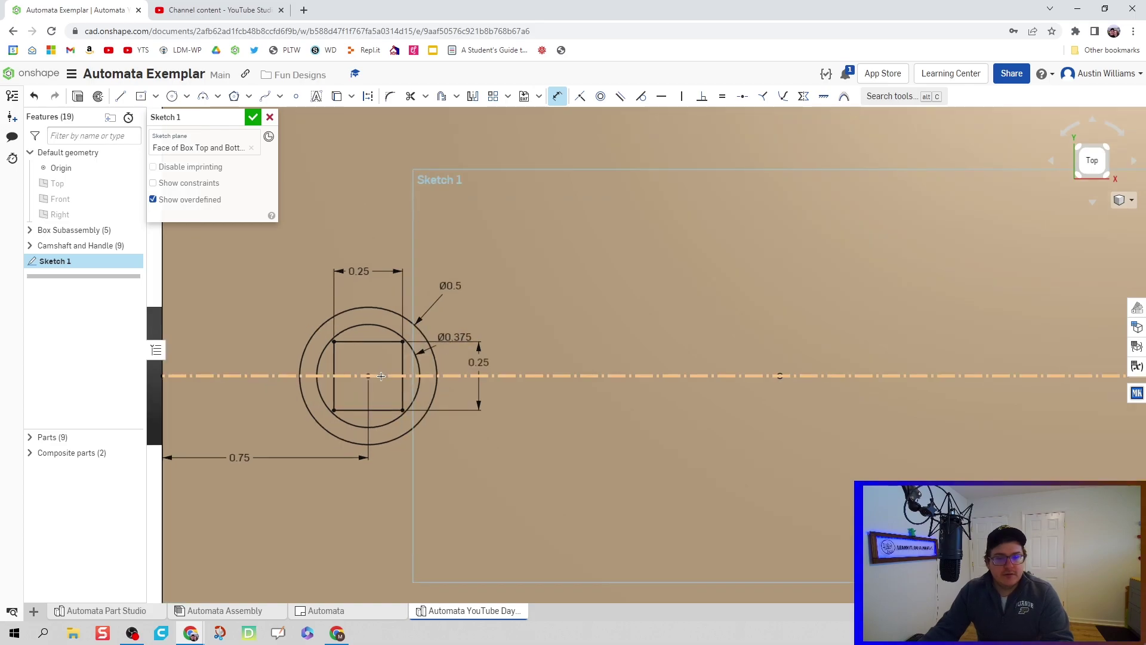
{"action": "scroll", "coordinate": [283, 376], "scroll_direction": "up", "scroll_amount": 2}
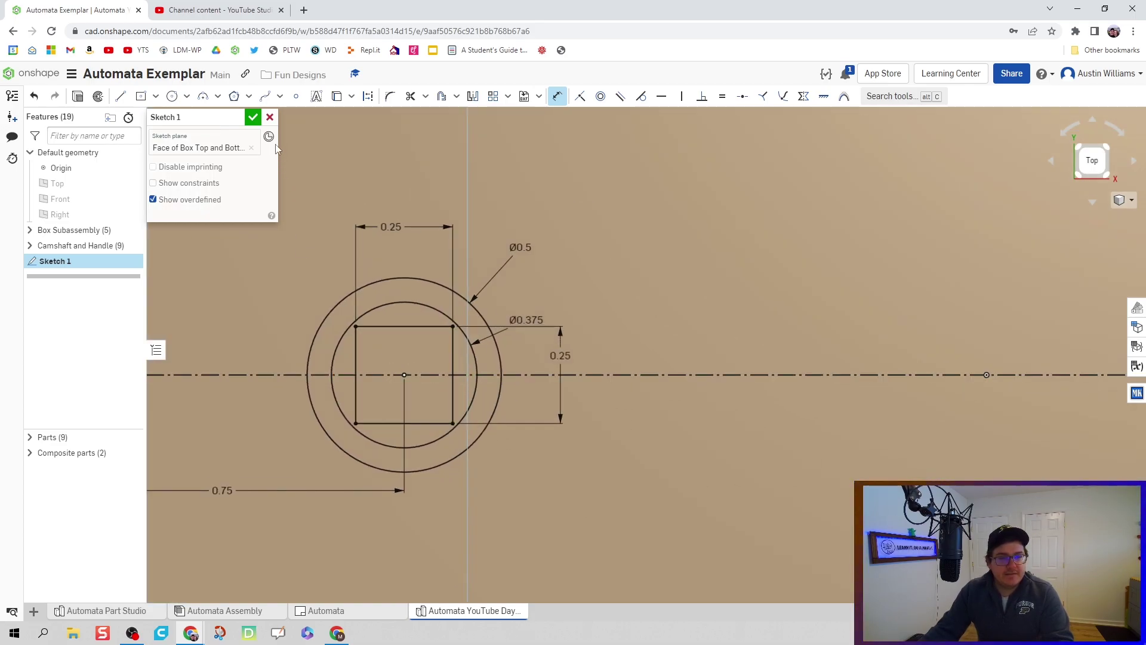
- Close the sketch and orbit to view the box top
{"action": "left_click", "coordinate": [254, 118]}
{"action": "scroll", "coordinate": [301, 298], "scroll_direction": "down", "scroll_amount": 2}
{"action": "mouse_move", "coordinate": [303, 306]}
{"action": "right_mouse_down"}
{"action": "mouse_move", "coordinate": [305, 262]}
{"action": "mouse_move", "coordinate": [280, 254]}
{"action": "mouse_move", "coordinate": [356, 284]}
{"action": "right_mouse_up"}
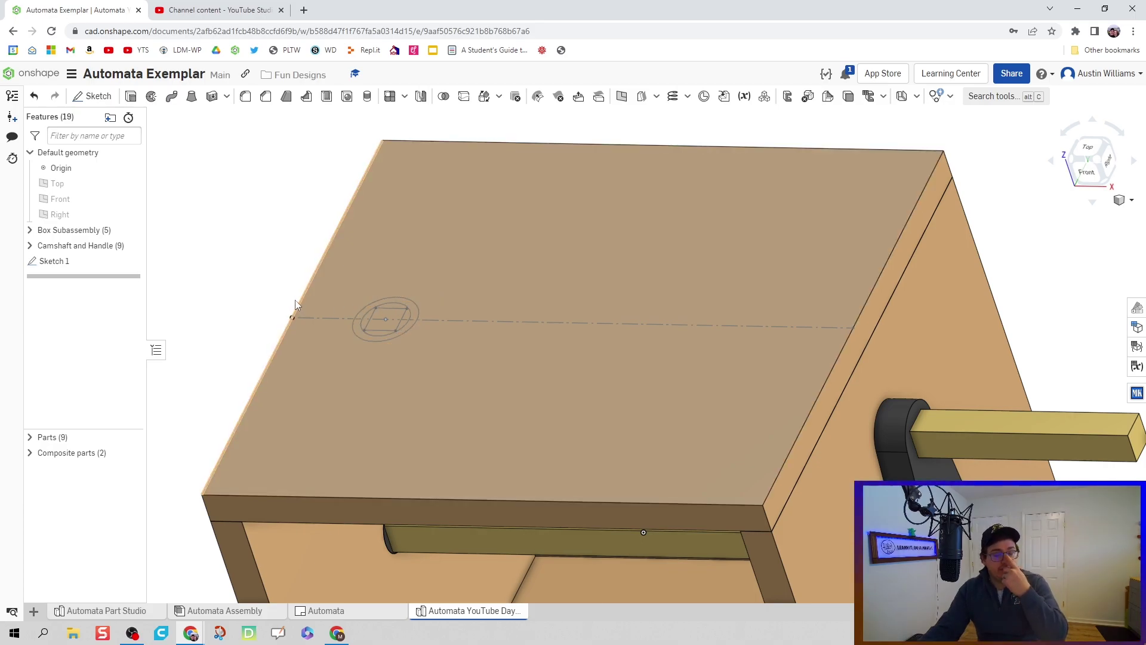
- Start an extrude that removes the two inner sketch regions from the box top
{"action": "key", "text": "shift+e"}
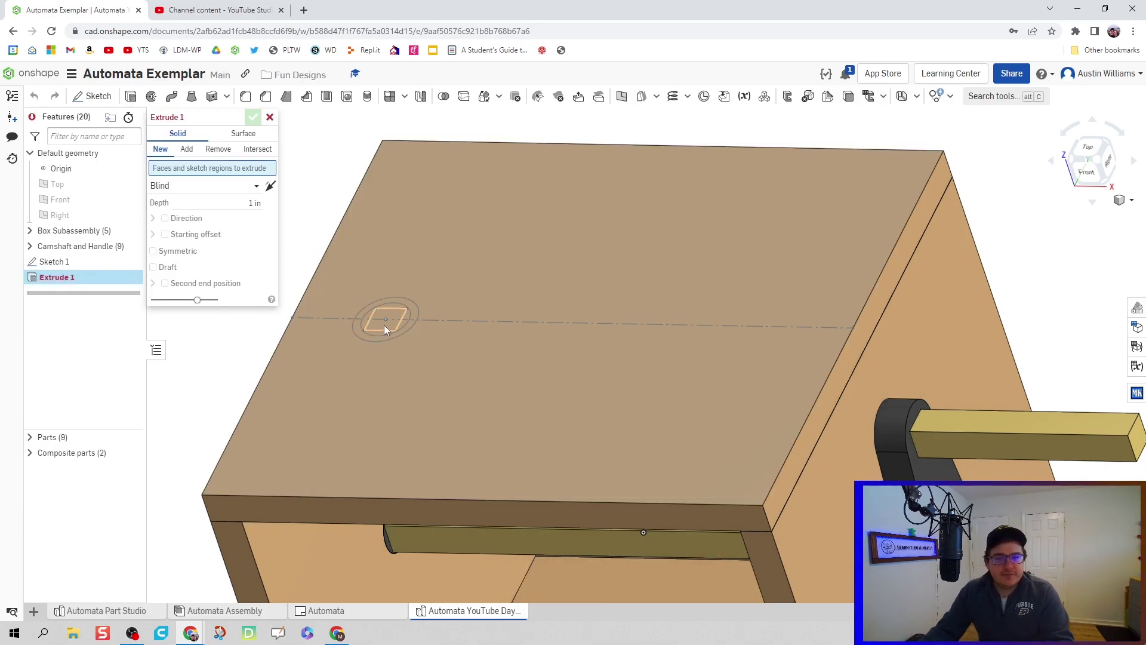
{"action": "left_click", "coordinate": [382, 326]}
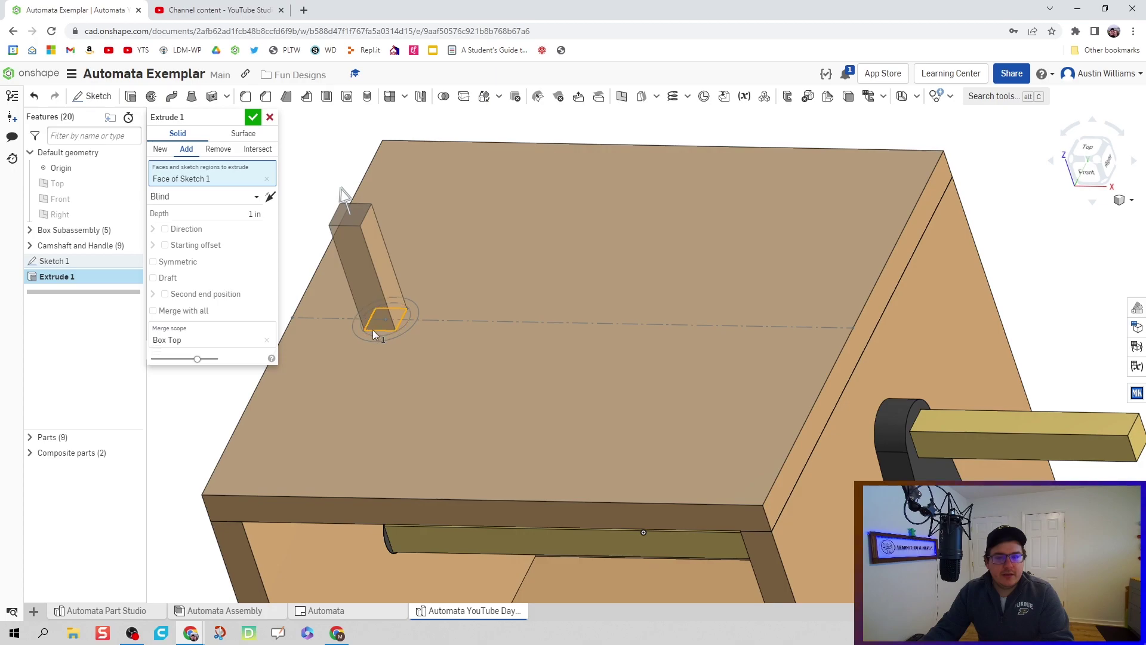
{"action": "scroll", "coordinate": [374, 333], "scroll_direction": "up", "scroll_amount": 3}
{"action": "left_click", "coordinate": [377, 335]}
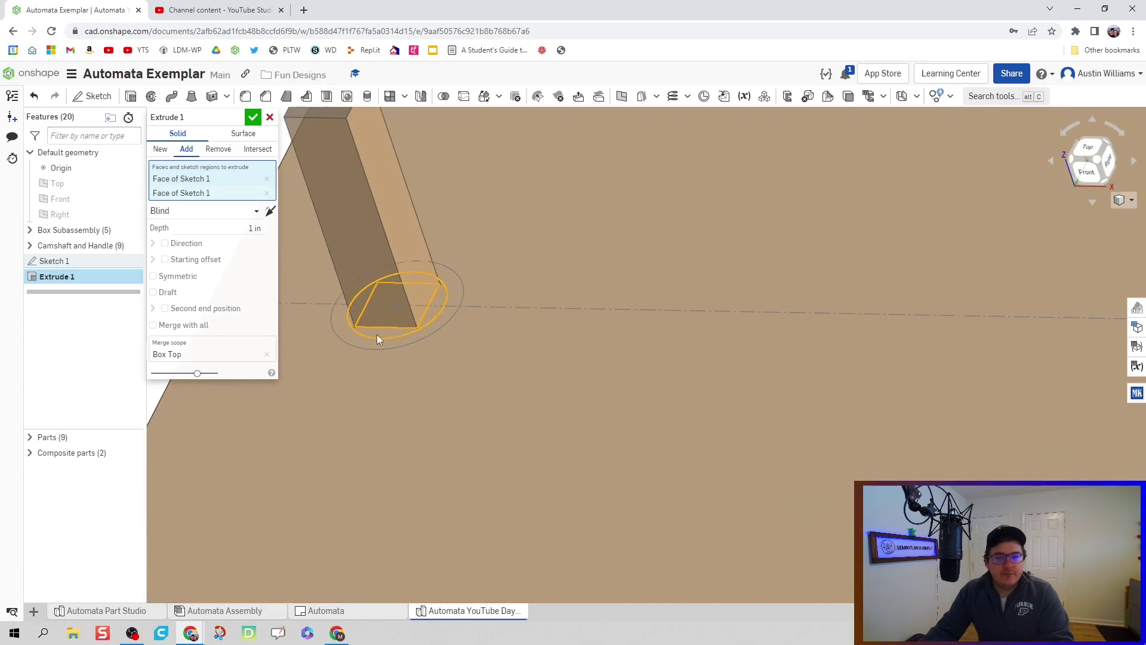
{"action": "left_click", "coordinate": [217, 150]}
{"action": "scroll", "coordinate": [367, 324], "scroll_direction": "down", "scroll_amount": 5}
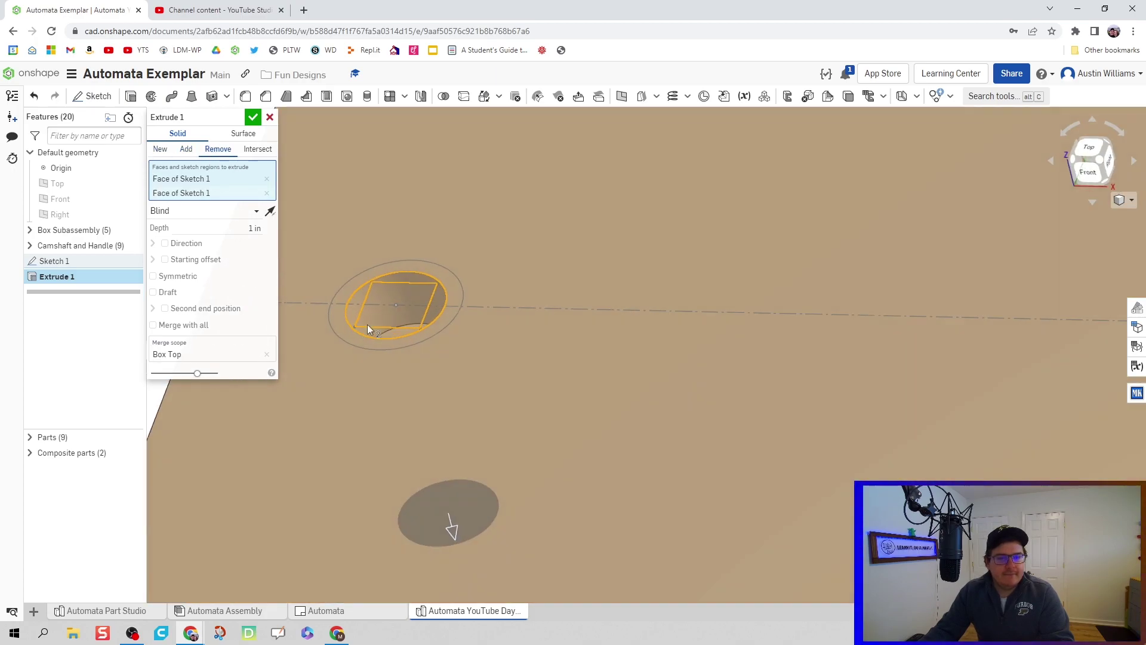
- Drag the cut depth to about 0.26 in
{"action": "right_click_drag", "start_coordinate": [355, 309], "coordinate": [343, 317]}
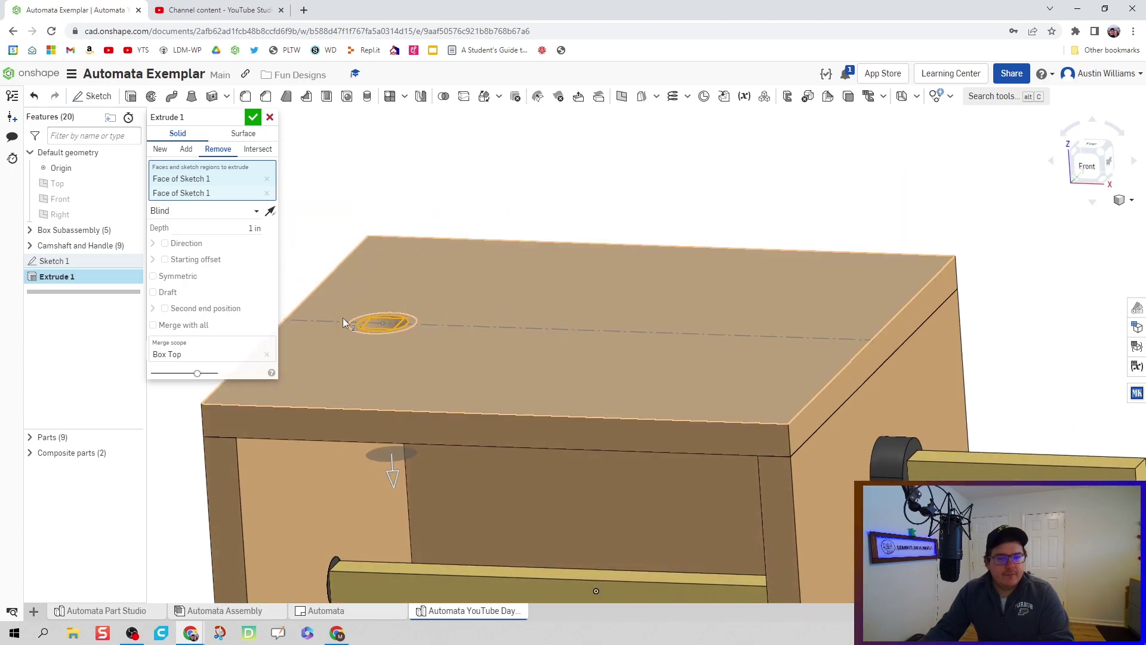
{"action": "scroll", "coordinate": [375, 325], "scroll_direction": "up", "scroll_amount": 4}
{"action": "scroll", "coordinate": [368, 326], "scroll_direction": "up", "scroll_amount": 2}
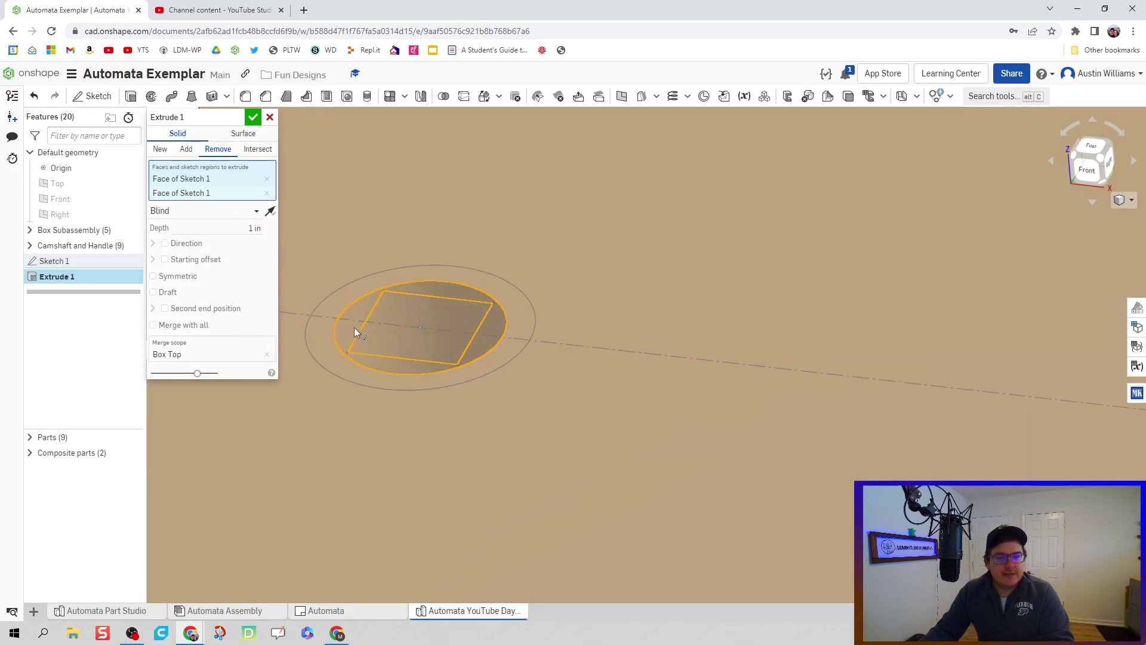
{"action": "scroll", "coordinate": [333, 368], "scroll_direction": "down", "scroll_amount": 5}
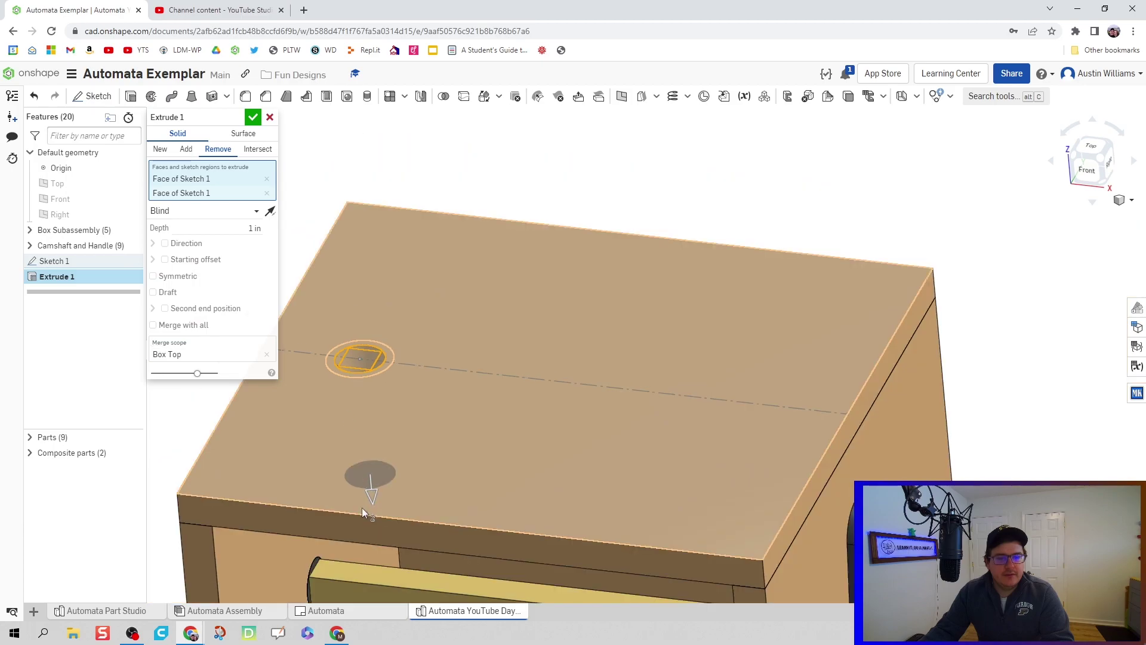
{"action": "left_click_drag", "start_coordinate": [368, 487], "coordinate": [363, 391]}
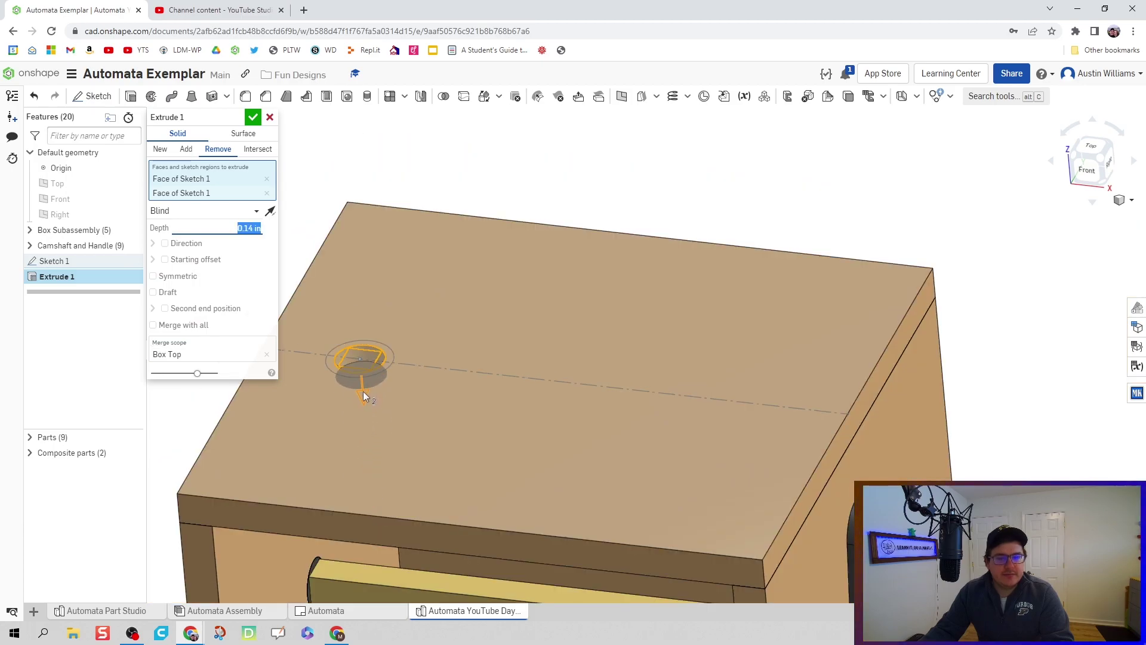
{"action": "right_click_drag", "start_coordinate": [363, 392], "coordinate": [357, 445]}
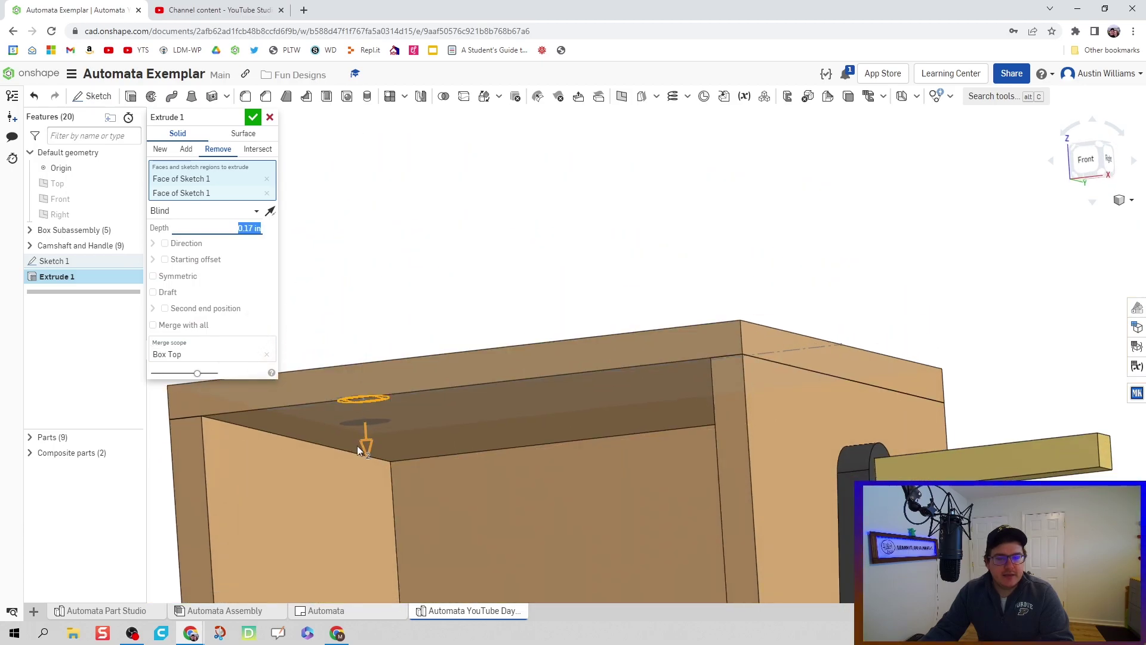
{"action": "left_click_drag", "start_coordinate": [364, 446], "coordinate": [366, 458]}
{"action": "right_click_drag", "start_coordinate": [366, 459], "coordinate": [335, 314]}
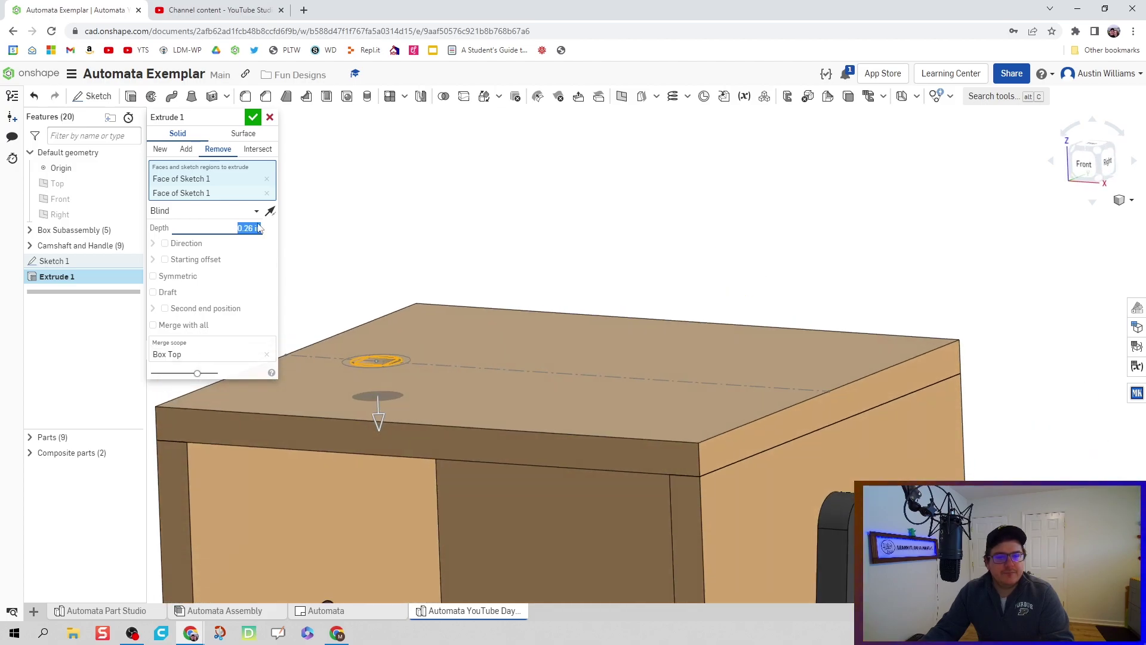
- Apply the cut and rename the Extrude 1 feature to Clearance Hole
{"action": "left_click", "coordinate": [252, 118]}
{"action": "right_click_drag", "start_coordinate": [297, 194], "coordinate": [235, 296]}
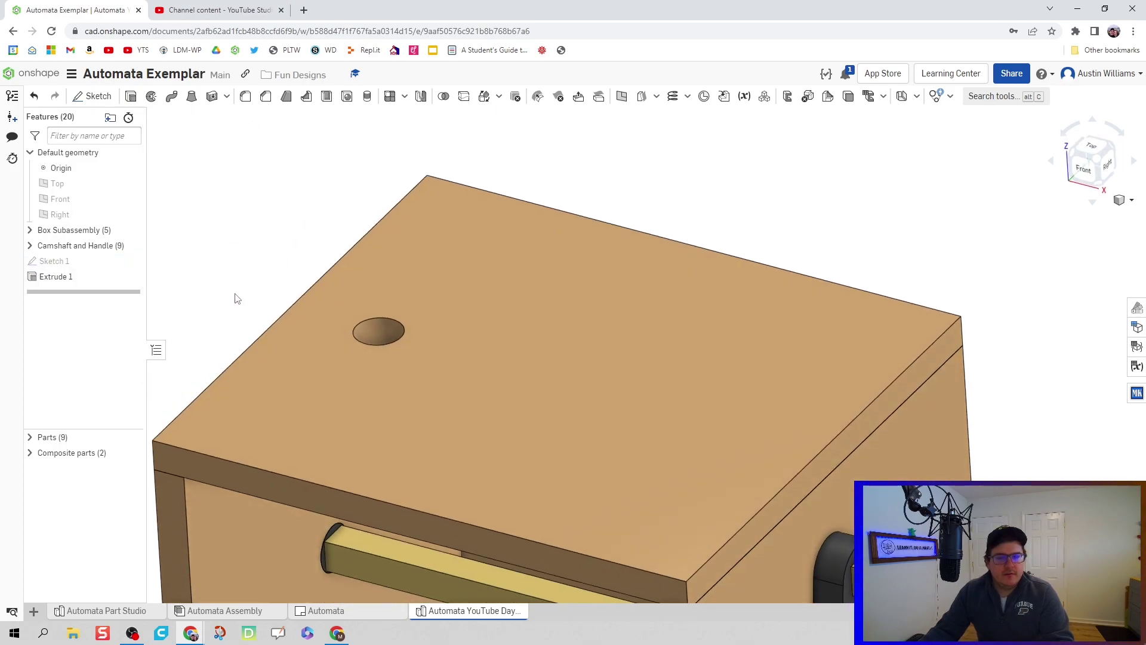
{"action": "right_click", "coordinate": [83, 277]}
{"action": "left_click", "coordinate": [150, 284]}
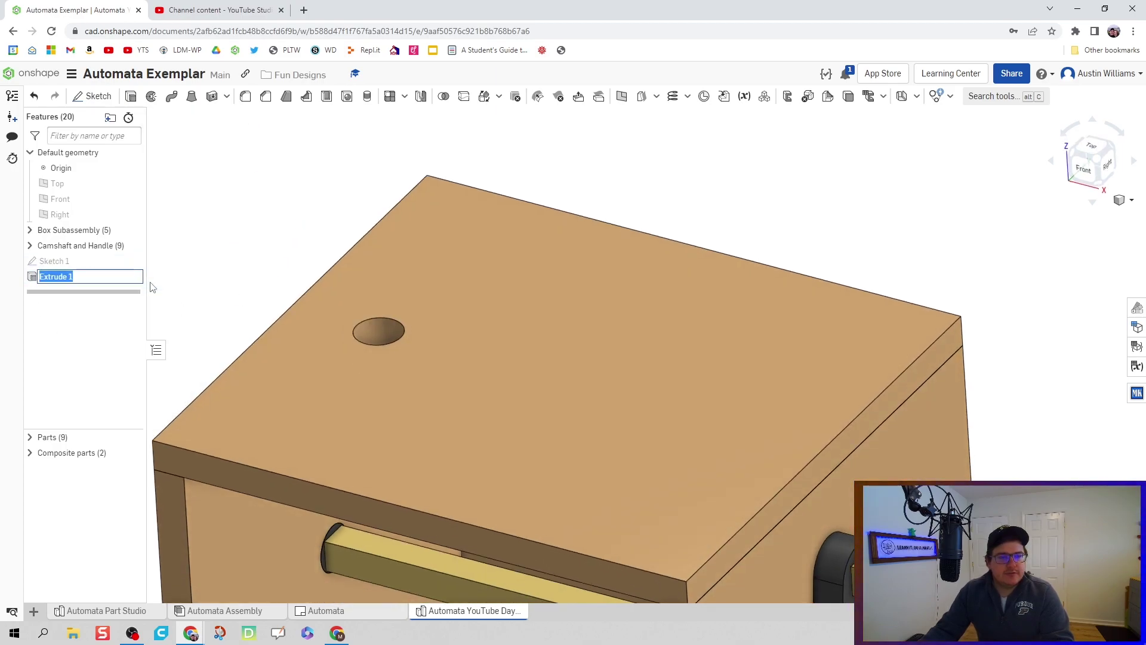
{"action": "type", "text": "Clearance Hole"}
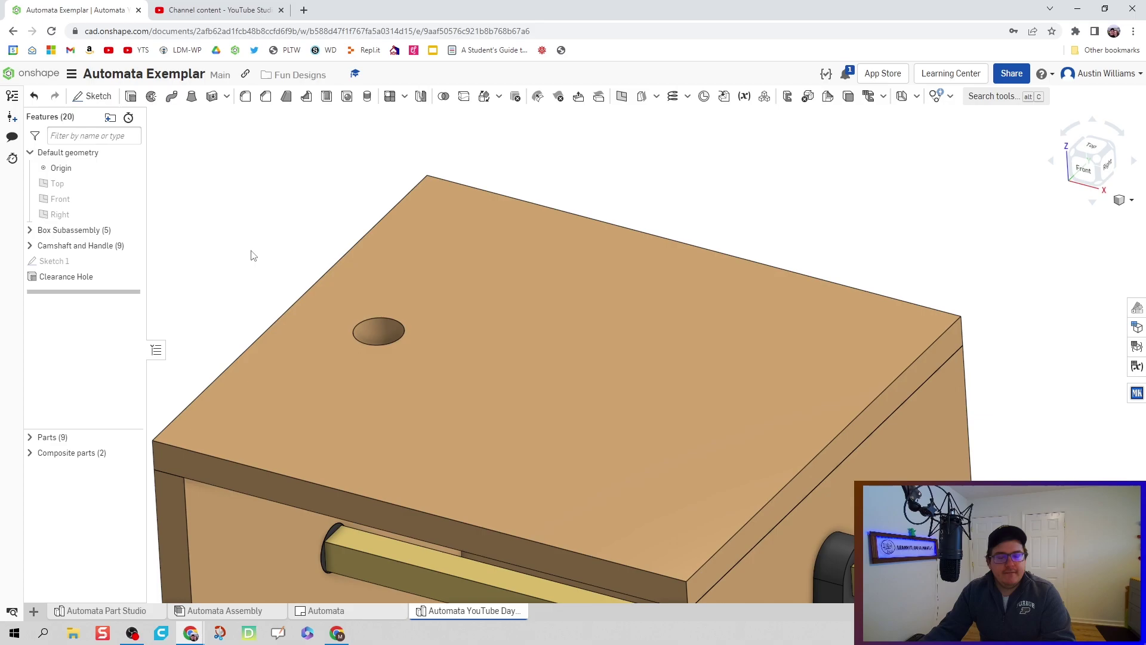
- Rename Sketch 1 to Follower Sketch
{"action": "right_click", "coordinate": [79, 263]}
{"action": "left_click", "coordinate": [134, 272]}
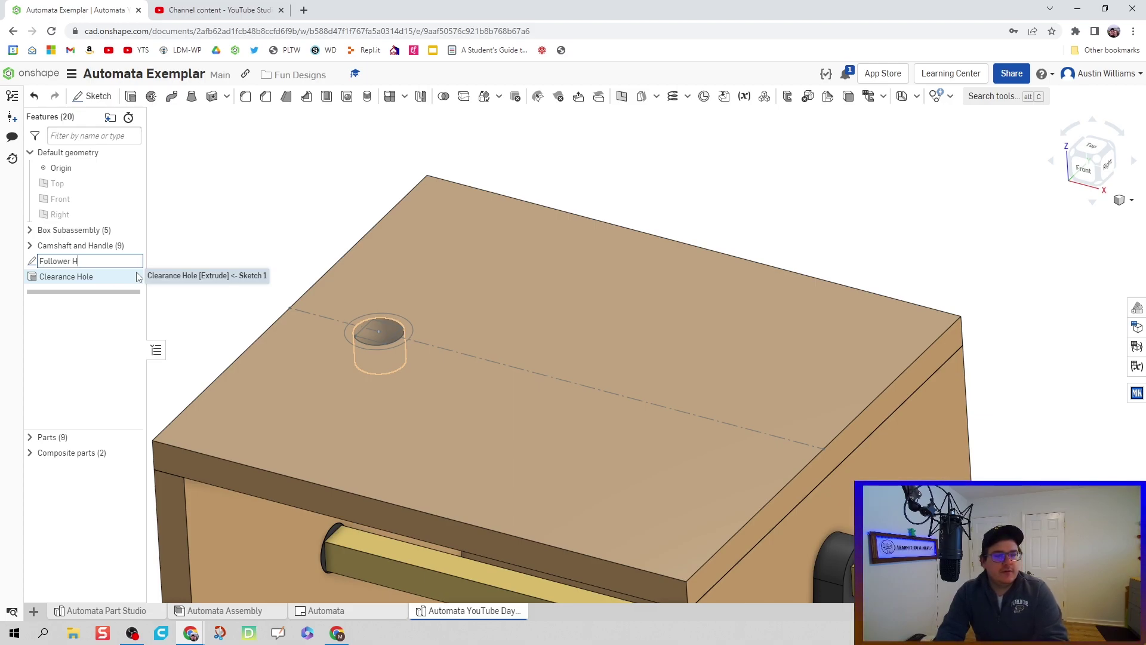
{"action": "type", "text": "Sketch"}
{"action": "key", "text": "Return"}
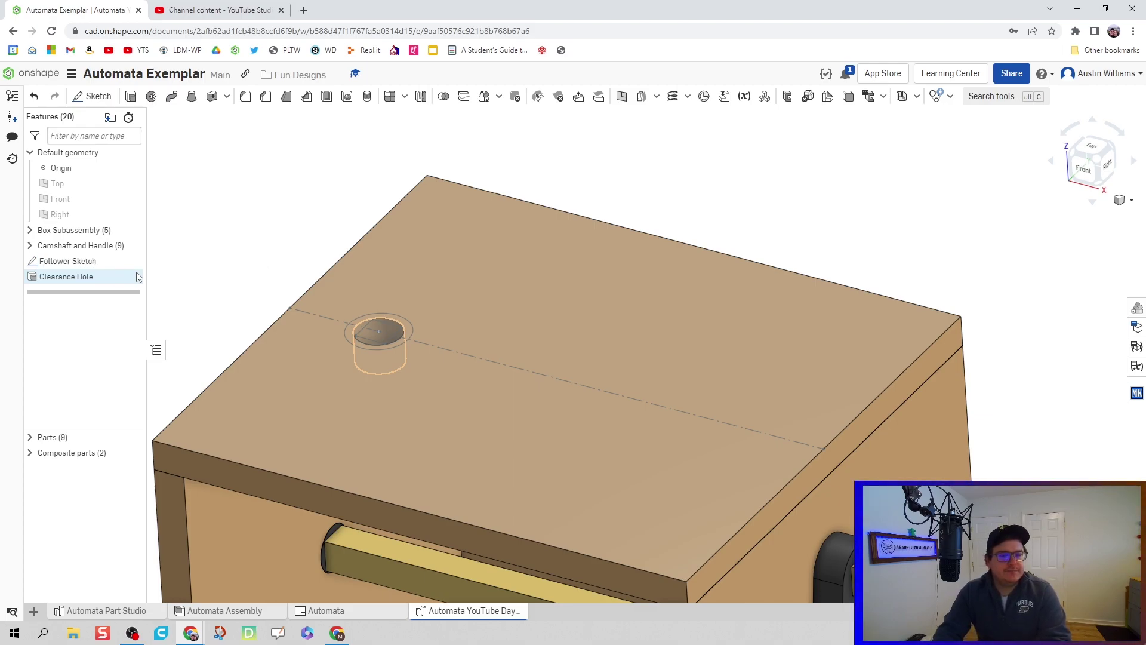
- Extrude the two follower sketch ring regions 0.25 in as a new part named Bushing Extrude
{"action": "right_click_drag", "start_coordinate": [256, 251], "coordinate": [236, 253]}
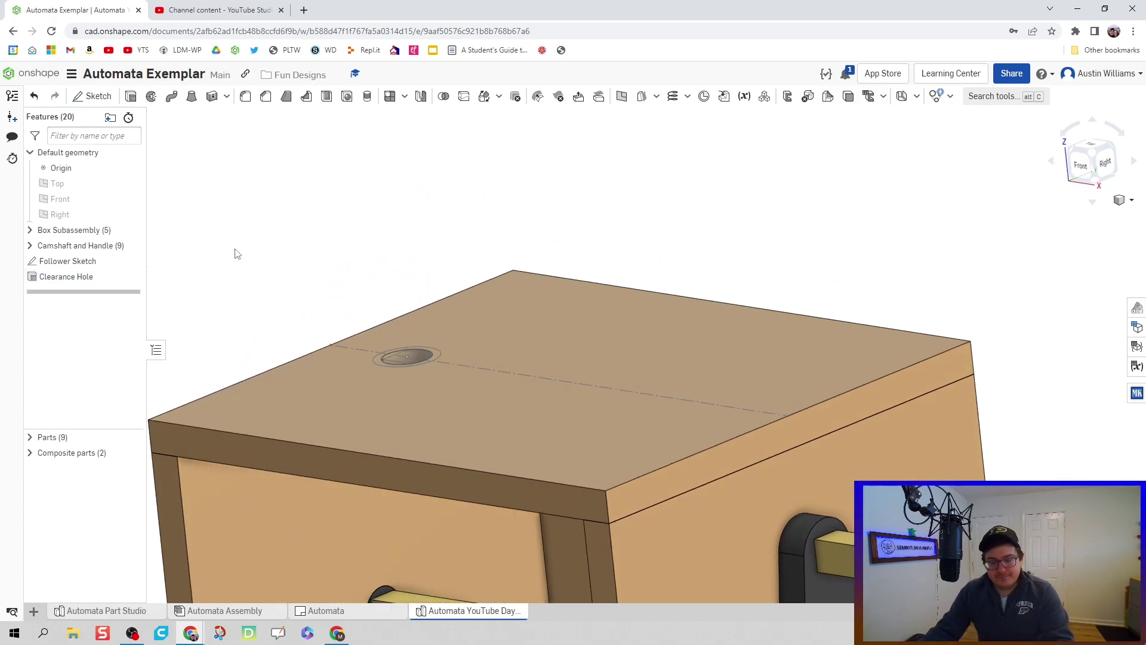
{"action": "key", "text": "shift+e"}
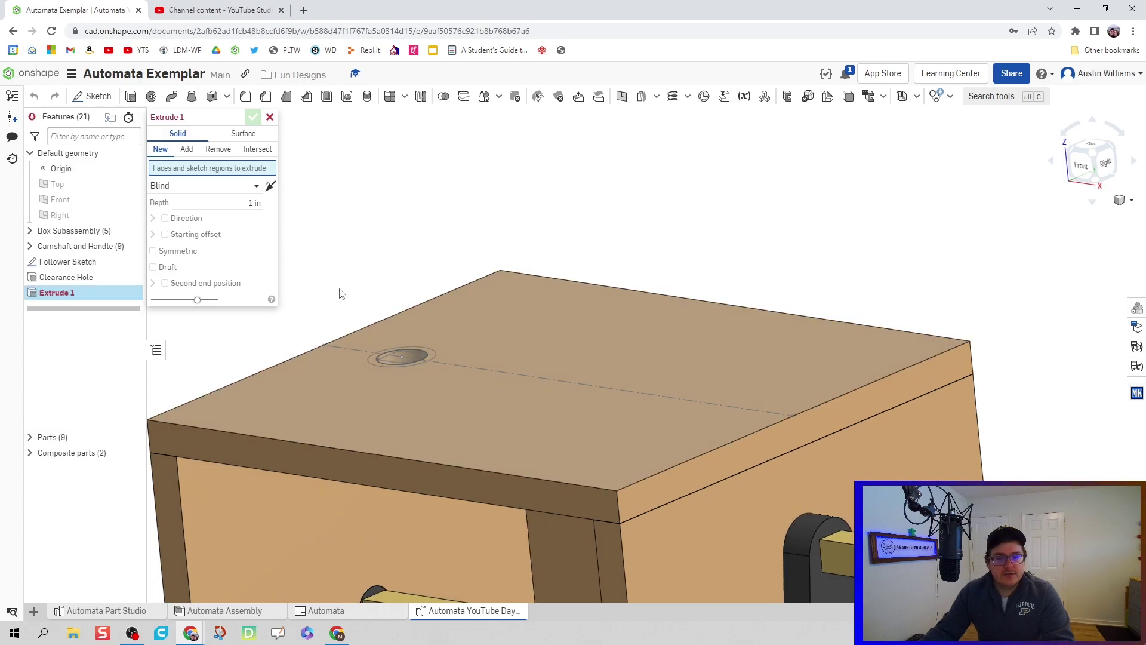
{"action": "scroll", "coordinate": [335, 312], "scroll_direction": "up", "scroll_amount": 5}
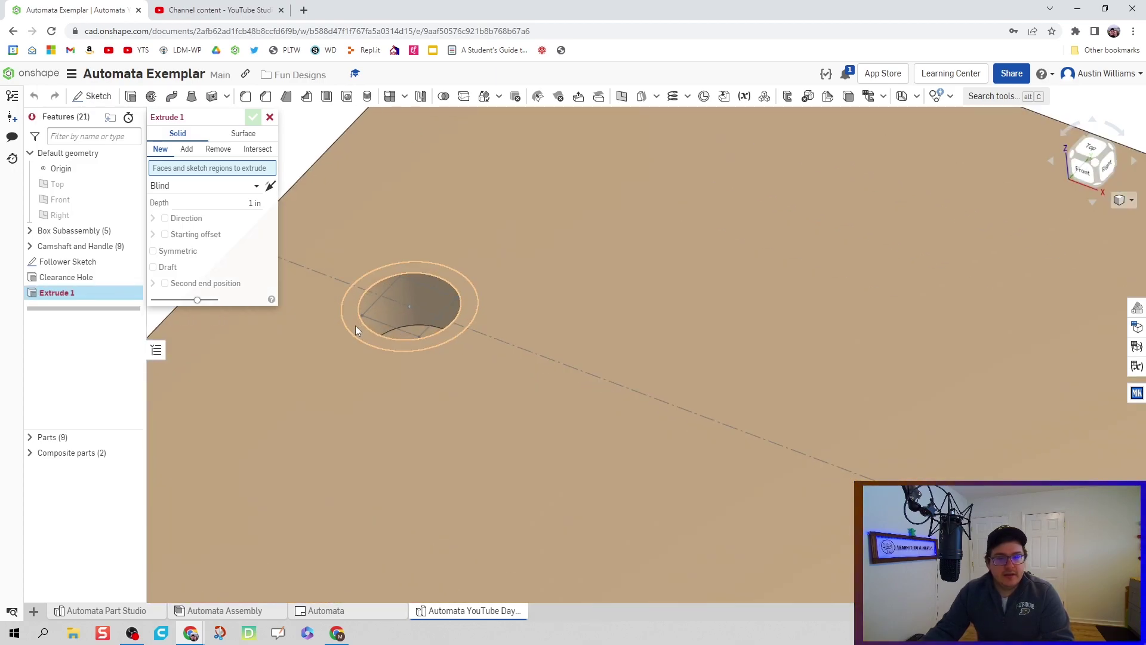
{"action": "left_click", "coordinate": [356, 325]}
{"action": "left_click", "coordinate": [366, 301]}
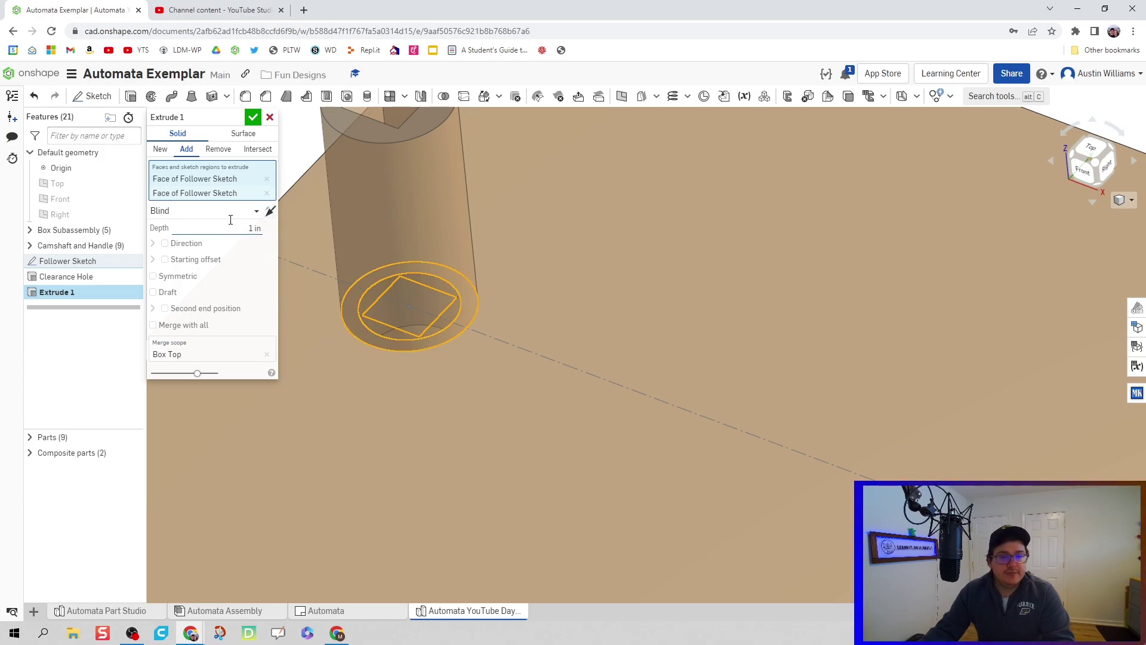
{"action": "type", "text": "0.25"}
{"action": "key", "text": "Return"}
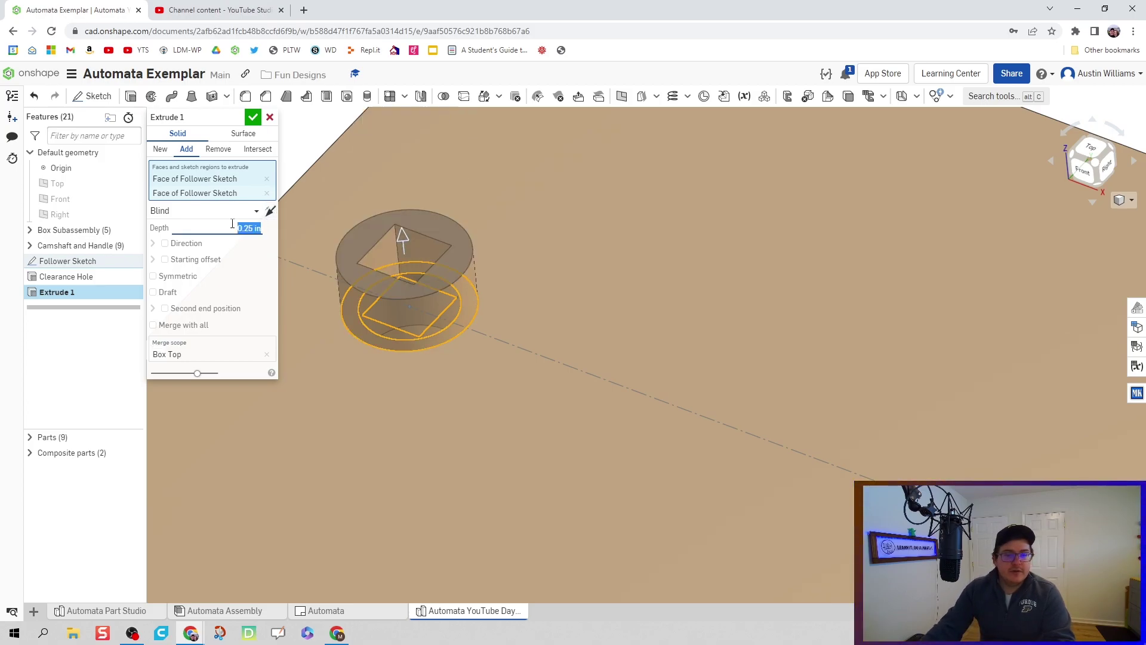
{"action": "left_click", "coordinate": [160, 149]}
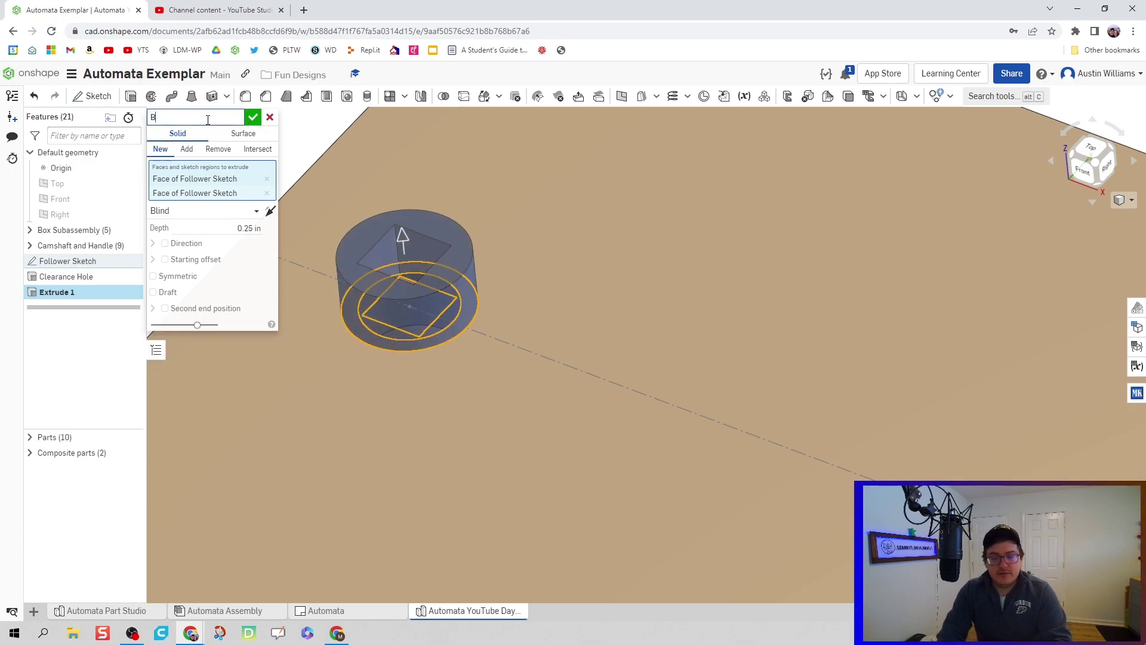
{"action": "left_click", "coordinate": [207, 120]}
{"action": "type", "text": "Bushing E"}
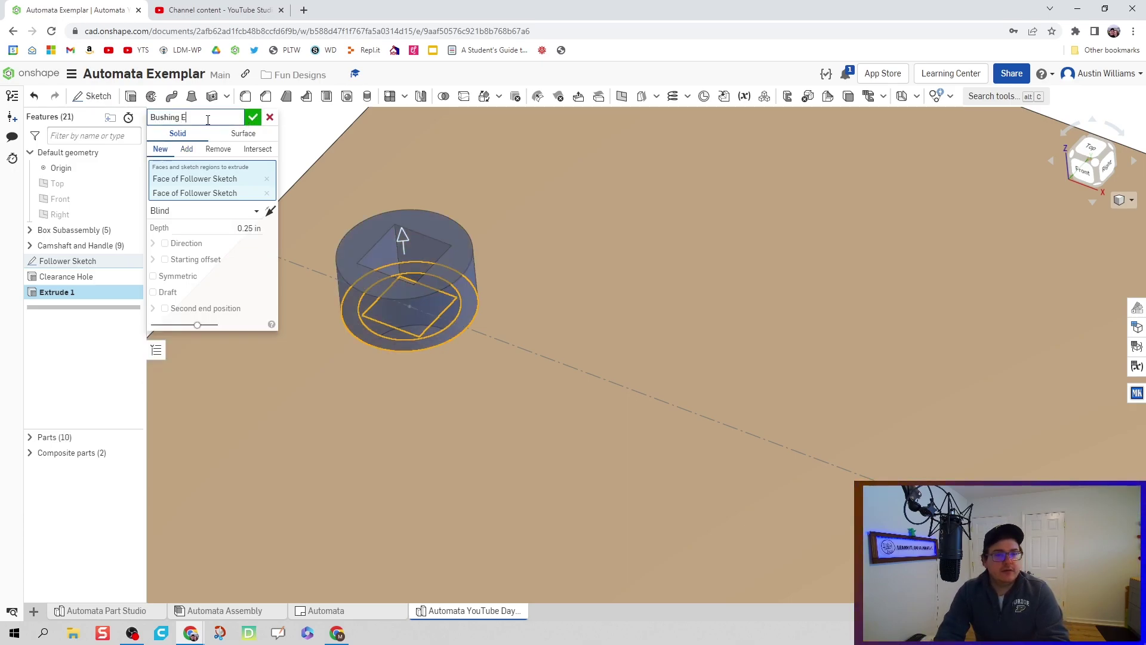
{"action": "type", "text": "xtrude"}
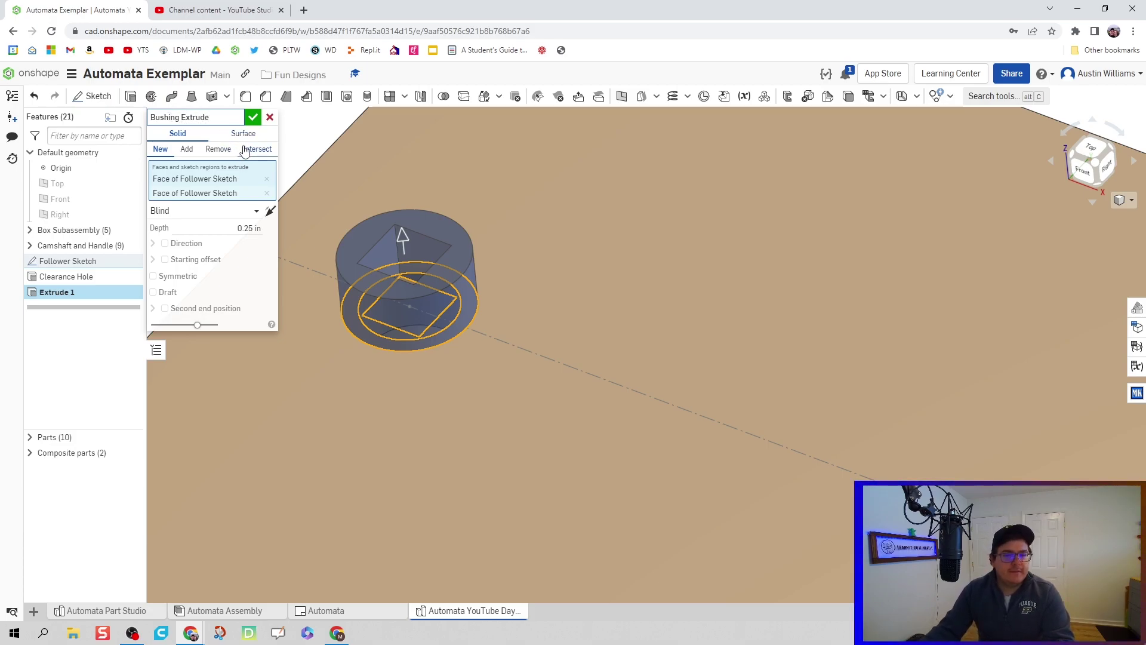
{"action": "left_click", "coordinate": [252, 119]}
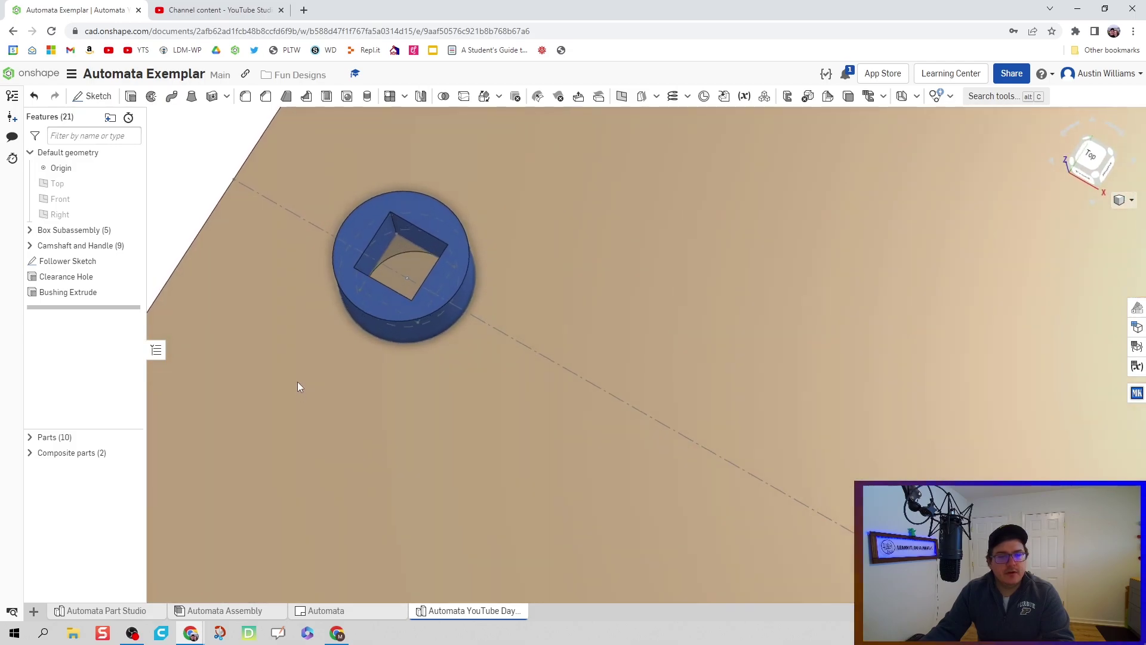
- Hide the Box composite part and orbit to view the bushing from below
{"action": "right_click_drag", "start_coordinate": [298, 381], "coordinate": [297, 302]}
{"action": "right_click_drag", "start_coordinate": [381, 342], "coordinate": [412, 212]}
{"action": "left_click", "coordinate": [29, 453]}
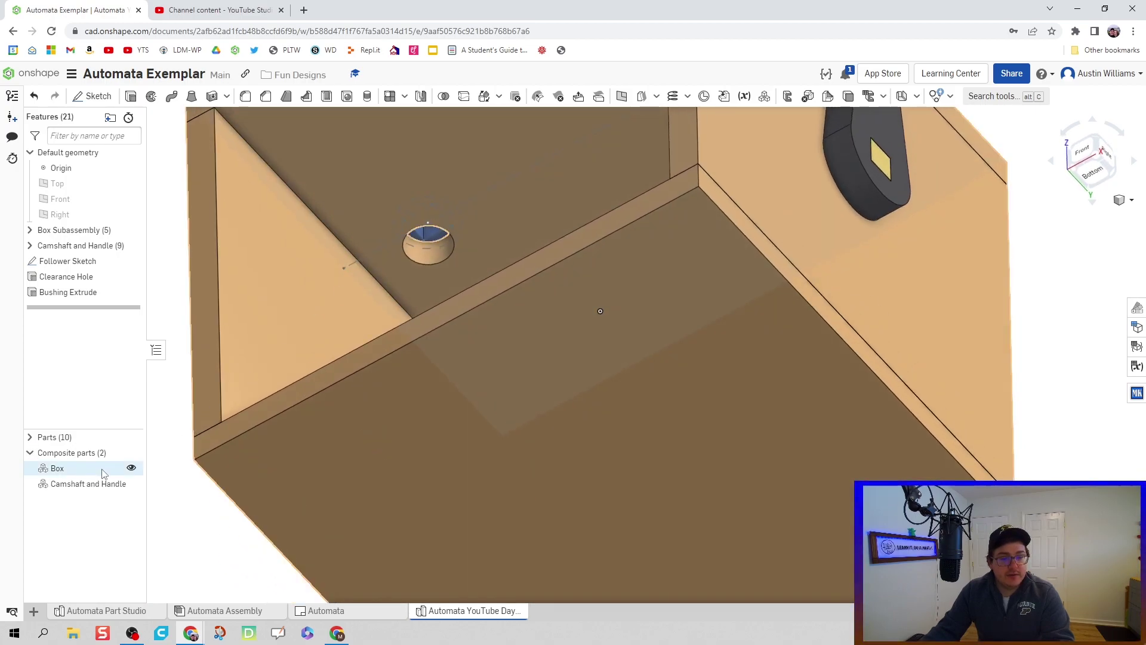
{"action": "left_click", "coordinate": [131, 469]}
{"action": "right_click_drag", "start_coordinate": [350, 267], "coordinate": [421, 312]}
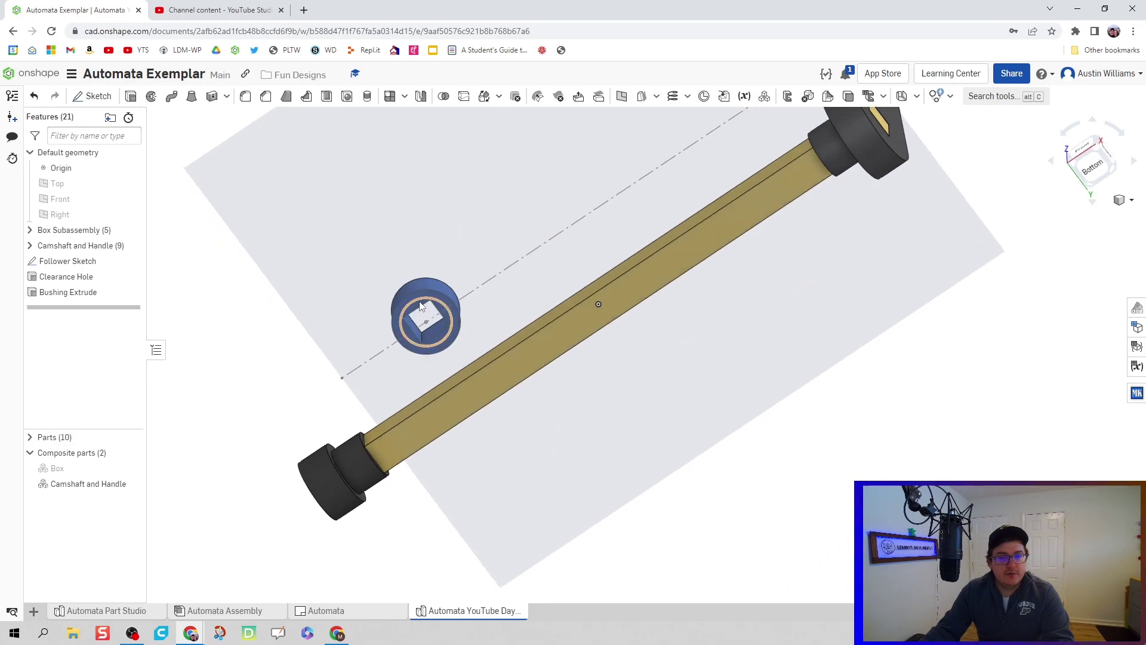
{"action": "scroll", "coordinate": [421, 312], "scroll_direction": "up", "scroll_amount": 3}
{"action": "scroll", "coordinate": [418, 313], "scroll_direction": "up", "scroll_amount": 4}
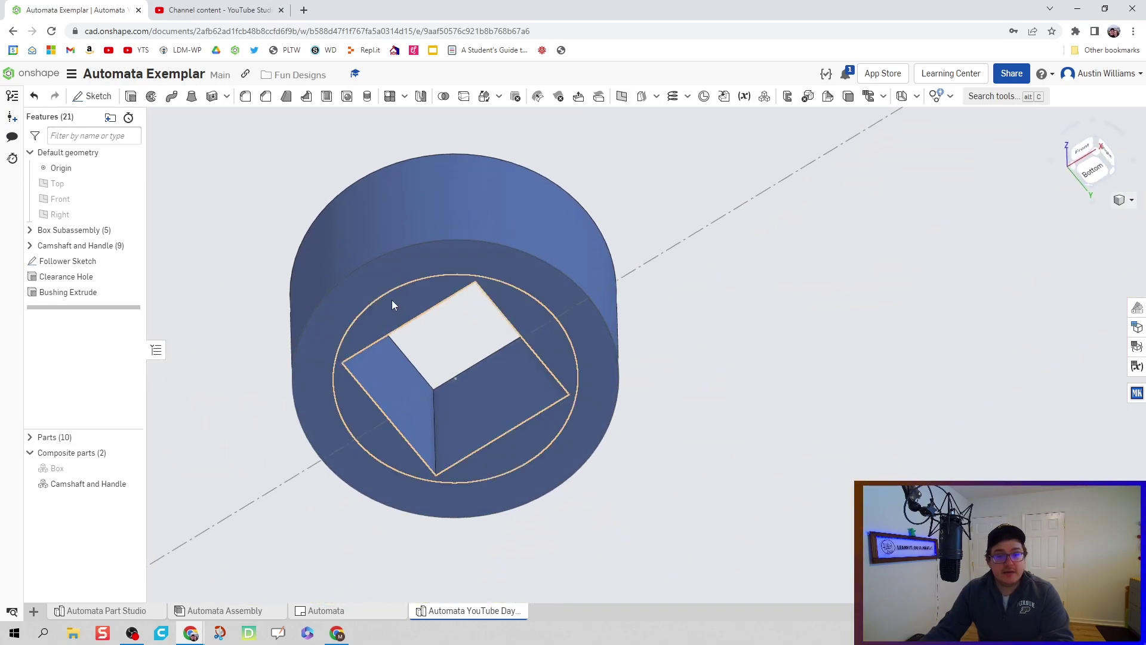
- Extrude the Follower Sketch ring 0.25 in downward, merged into Part 10, and show the box again
{"action": "key", "text": "shift+e"}
{"action": "left_click", "coordinate": [395, 310]}
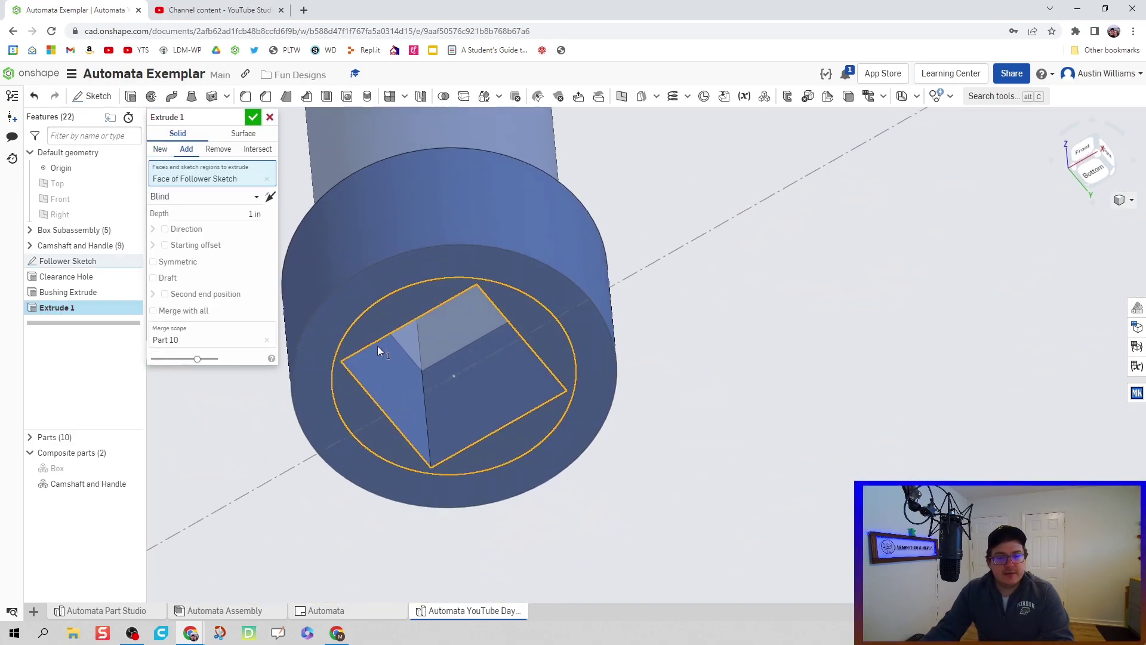
{"action": "left_click", "coordinate": [270, 196]}
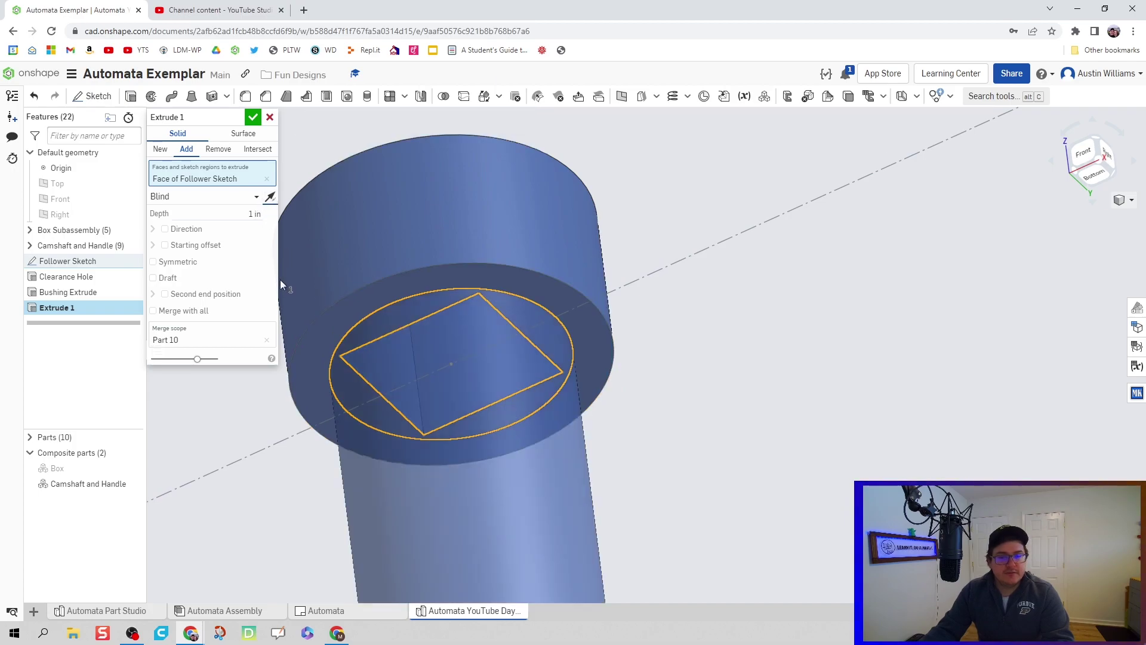
{"action": "left_click", "coordinate": [233, 214]}
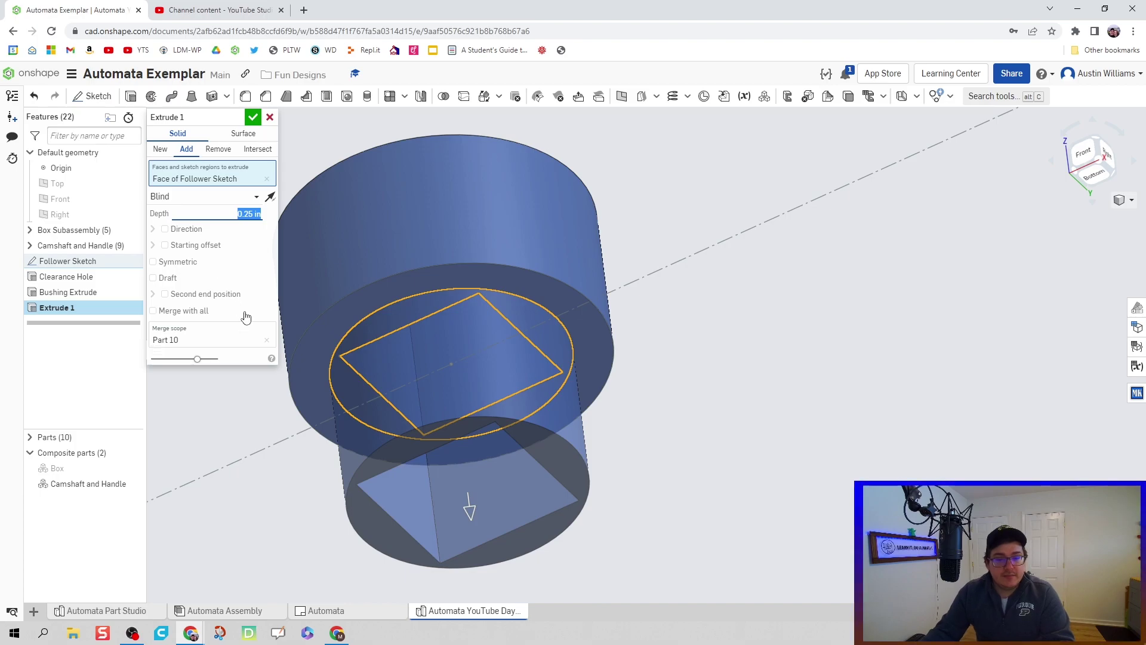
{"action": "scroll", "coordinate": [296, 302], "scroll_direction": "down", "scroll_amount": 5}
{"action": "scroll", "coordinate": [290, 336], "scroll_direction": "down", "scroll_amount": 3}
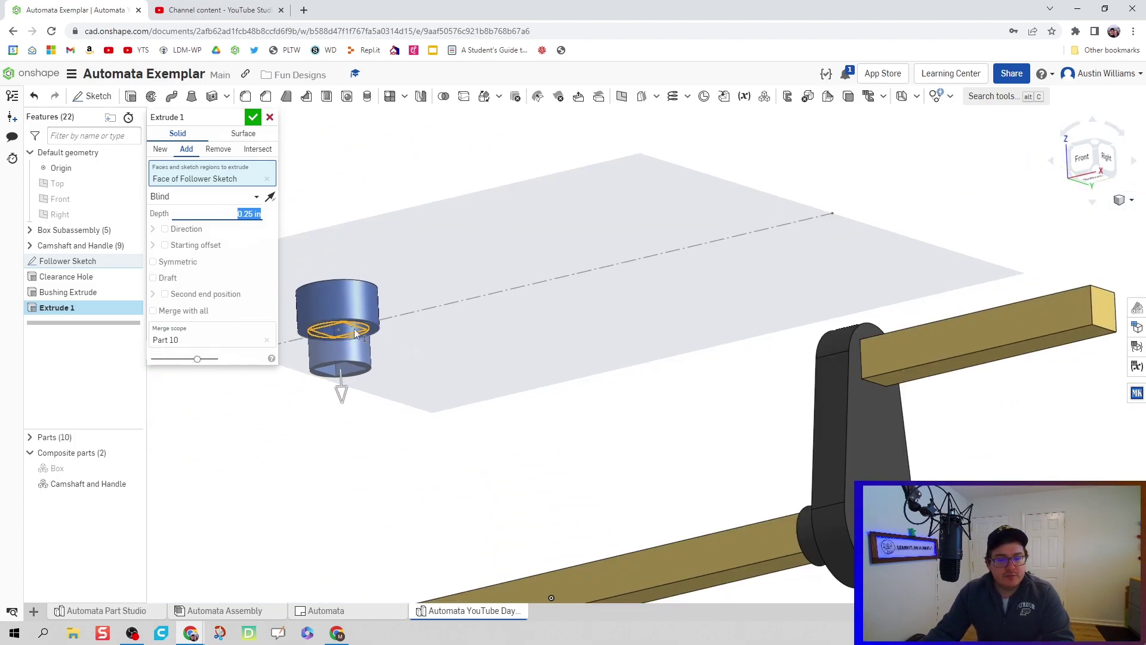
{"action": "left_click", "coordinate": [131, 468]}
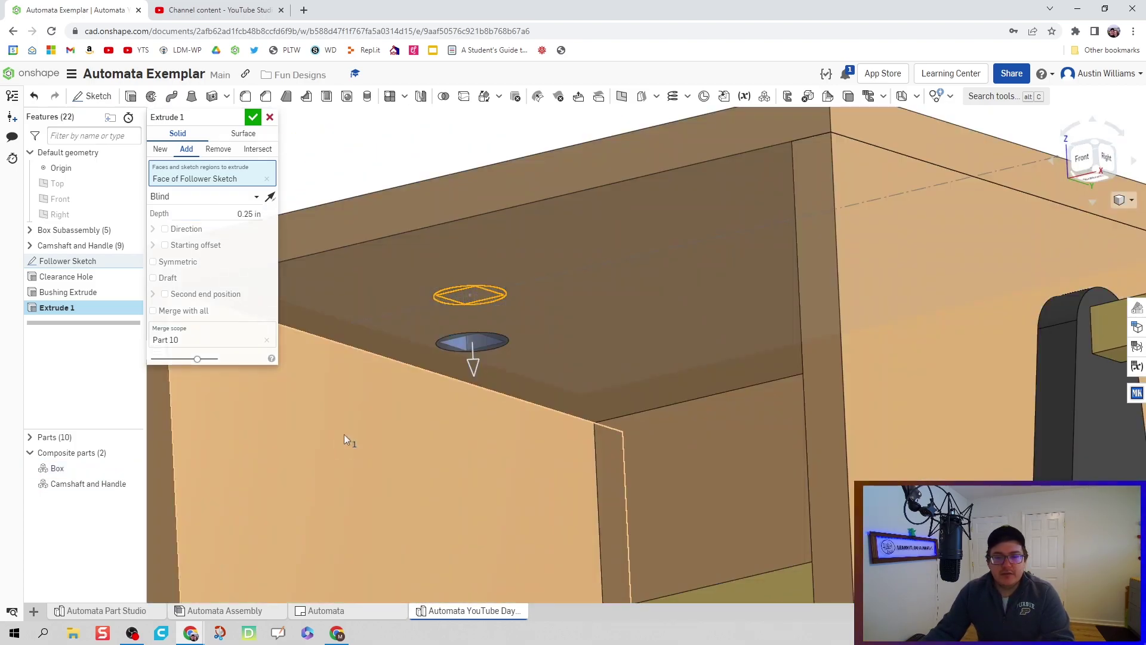
{"action": "right_click_drag", "start_coordinate": [438, 408], "coordinate": [463, 415]}
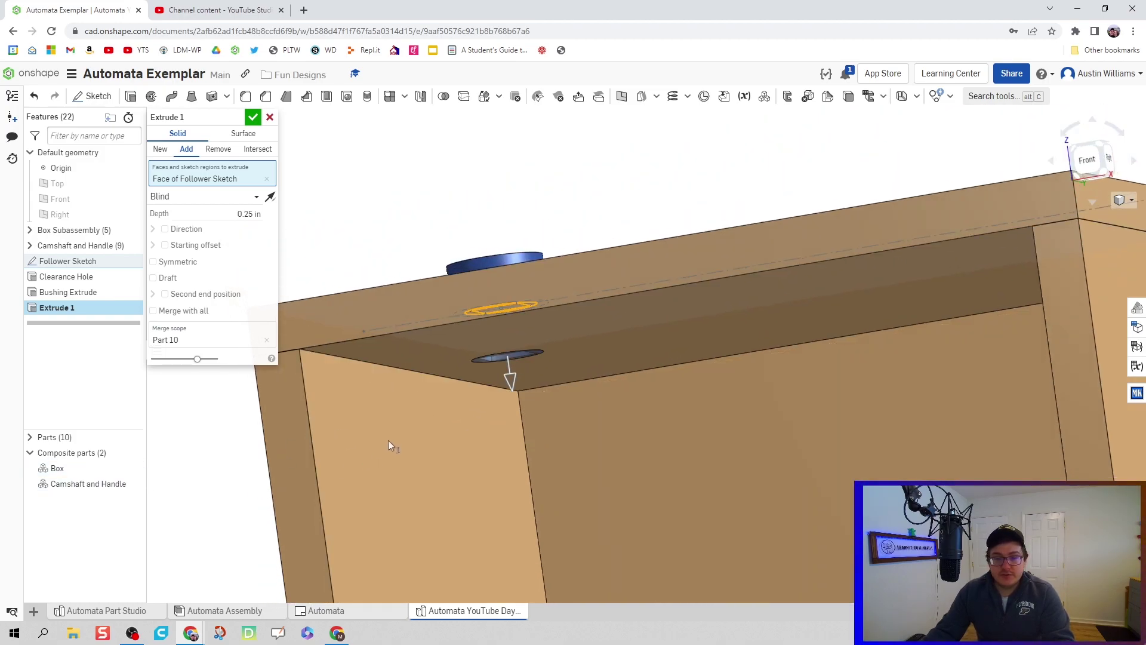
{"action": "right_click_drag", "start_coordinate": [388, 442], "coordinate": [385, 469]}
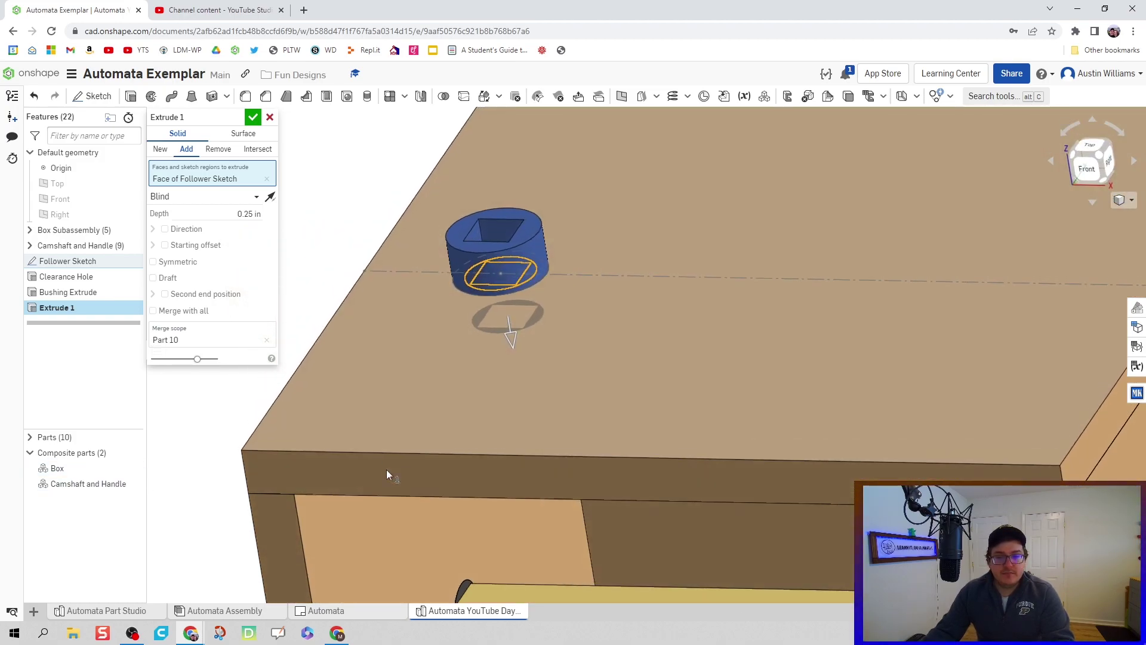
{"action": "left_click", "coordinate": [253, 118]}
{"action": "right_click_drag", "start_coordinate": [302, 257], "coordinate": [315, 287]}
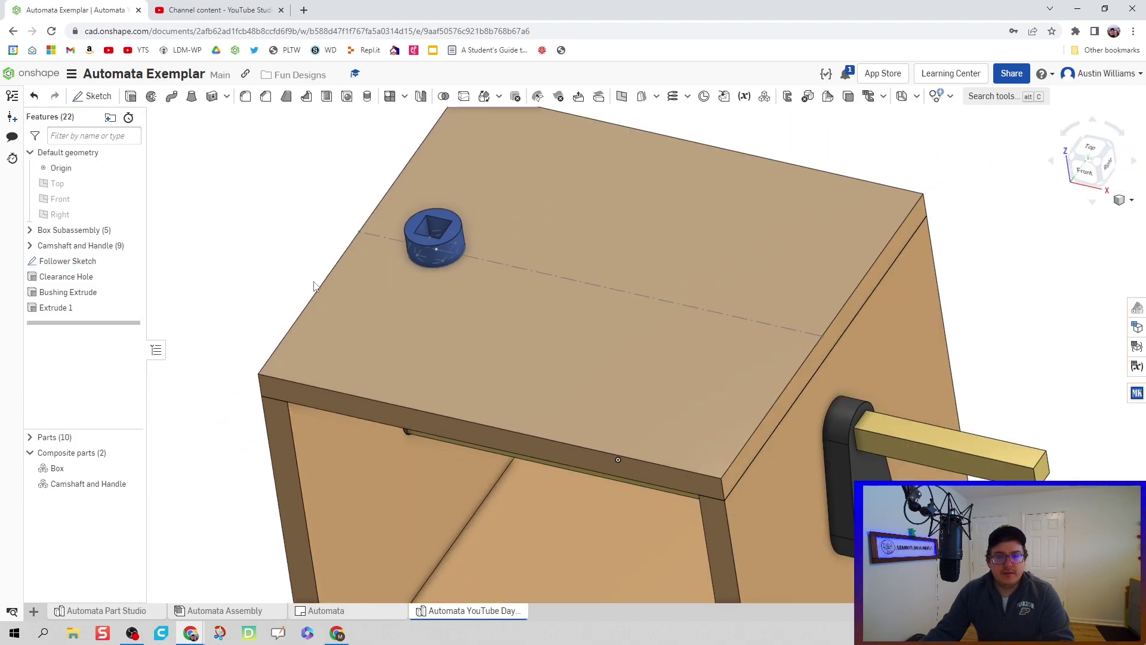
- Cancel the unneeded second extrude after checking the bushing
{"action": "scroll", "coordinate": [298, 299], "scroll_direction": "up", "scroll_amount": 3}
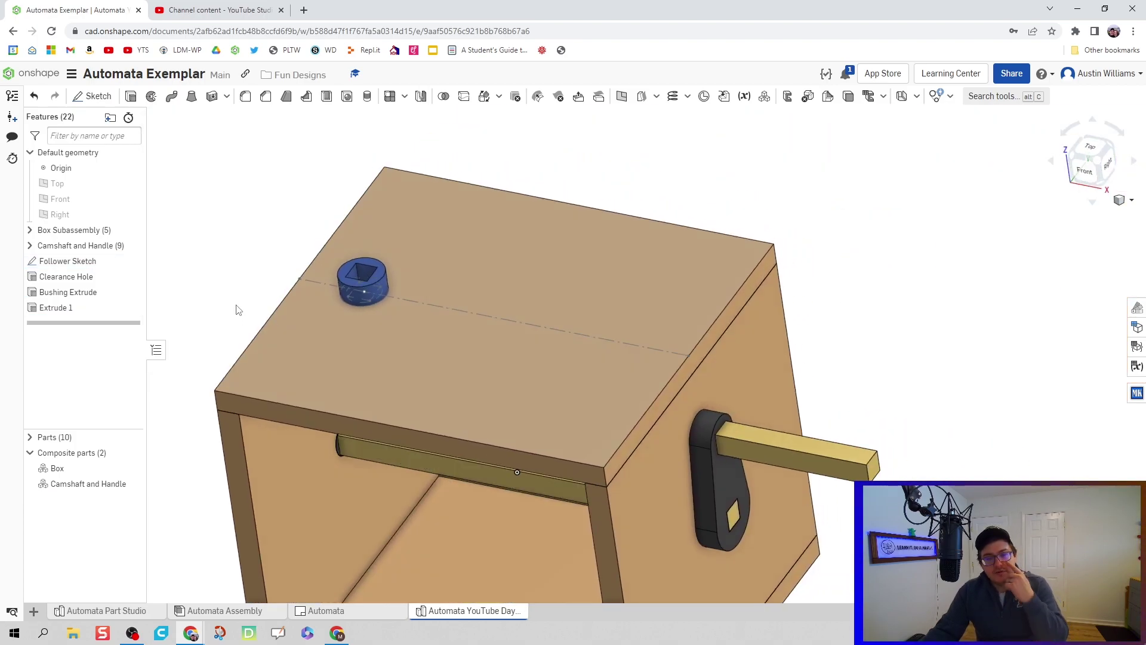
{"action": "right_click_drag", "start_coordinate": [237, 310], "coordinate": [248, 346]}
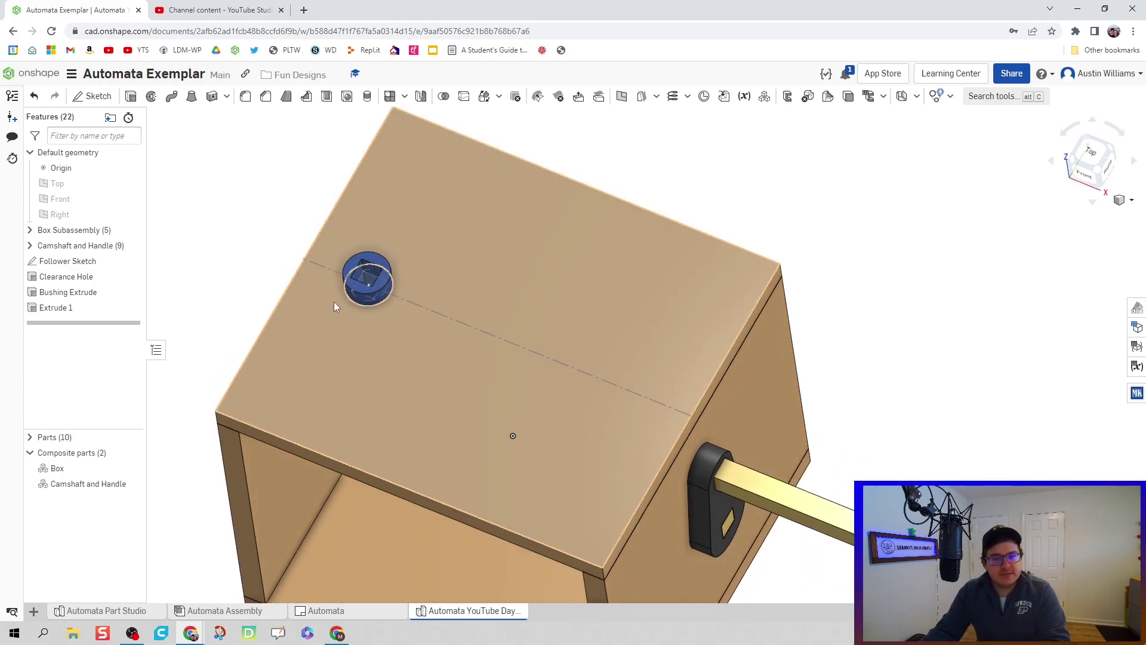
{"action": "key", "text": "shift+e"}
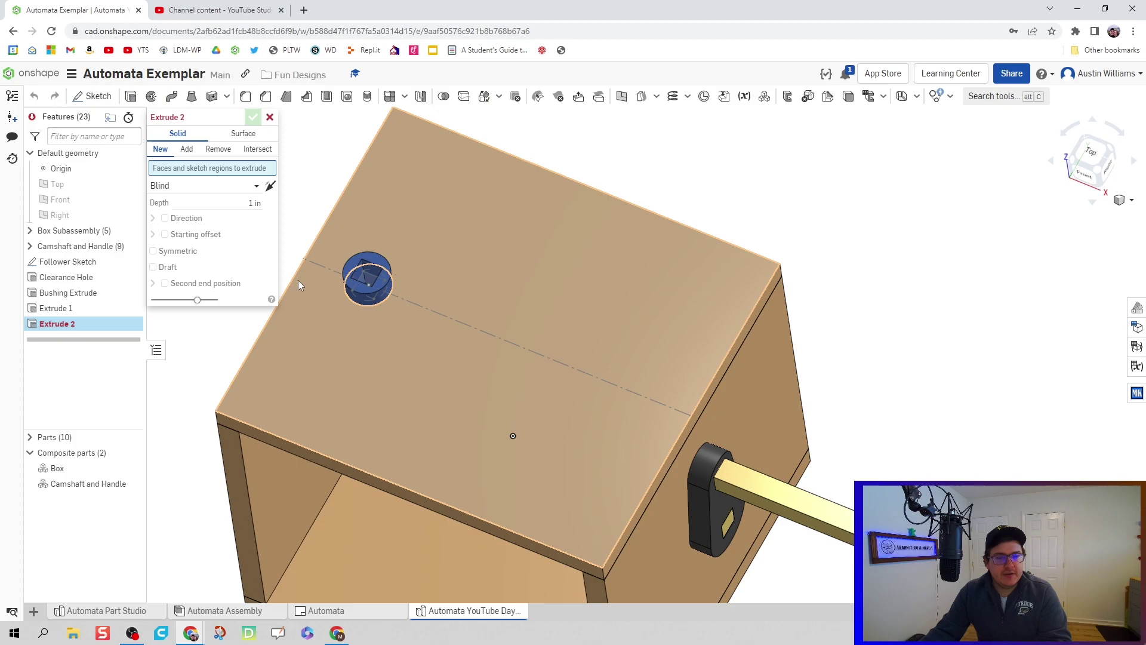
{"action": "left_click", "coordinate": [270, 117]}
- Rename the Extrude 1 feature to Bushing Add
{"action": "right_click", "coordinate": [65, 316]}
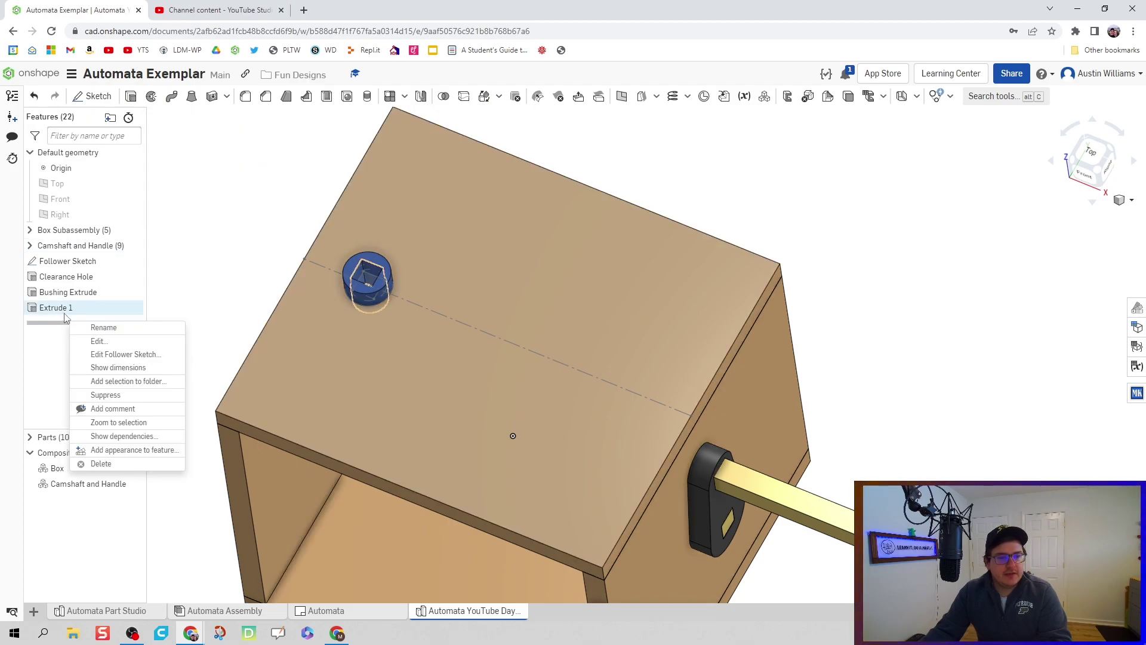
{"action": "left_click", "coordinate": [134, 329]}
{"action": "type", "text": "Bushing Add"}
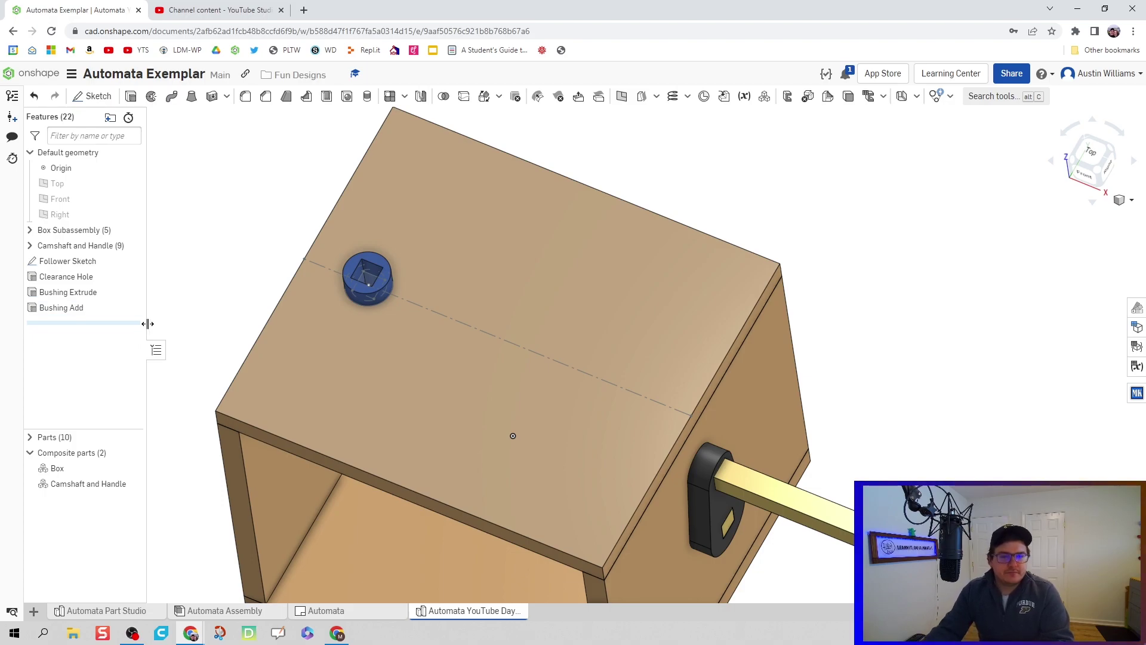
{"action": "right_click_drag", "start_coordinate": [241, 285], "coordinate": [240, 275]}
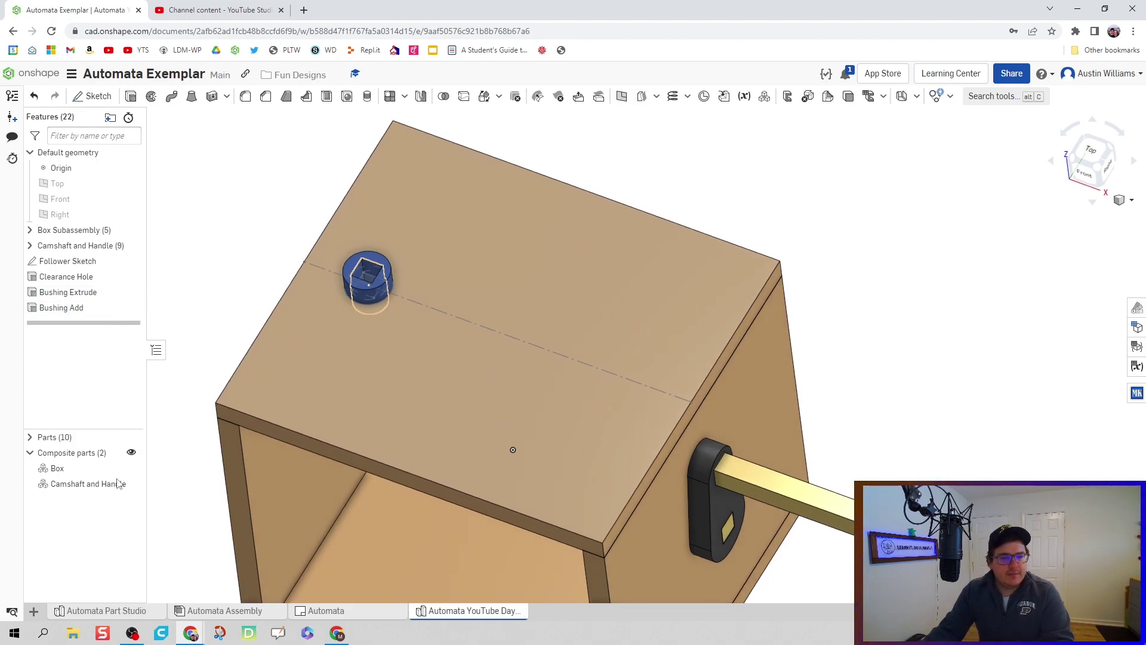
- Rename Part 10 to Bushing 1
{"action": "left_click", "coordinate": [28, 441]}
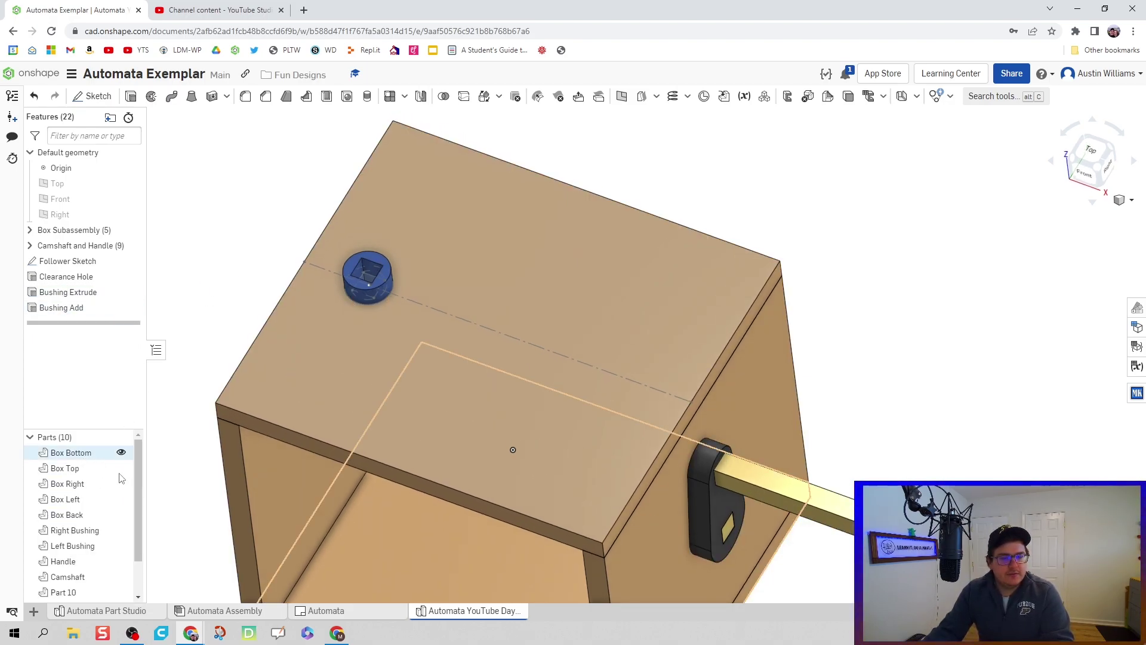
{"action": "scroll", "coordinate": [117, 486], "scroll_direction": "down", "scroll_amount": 1}
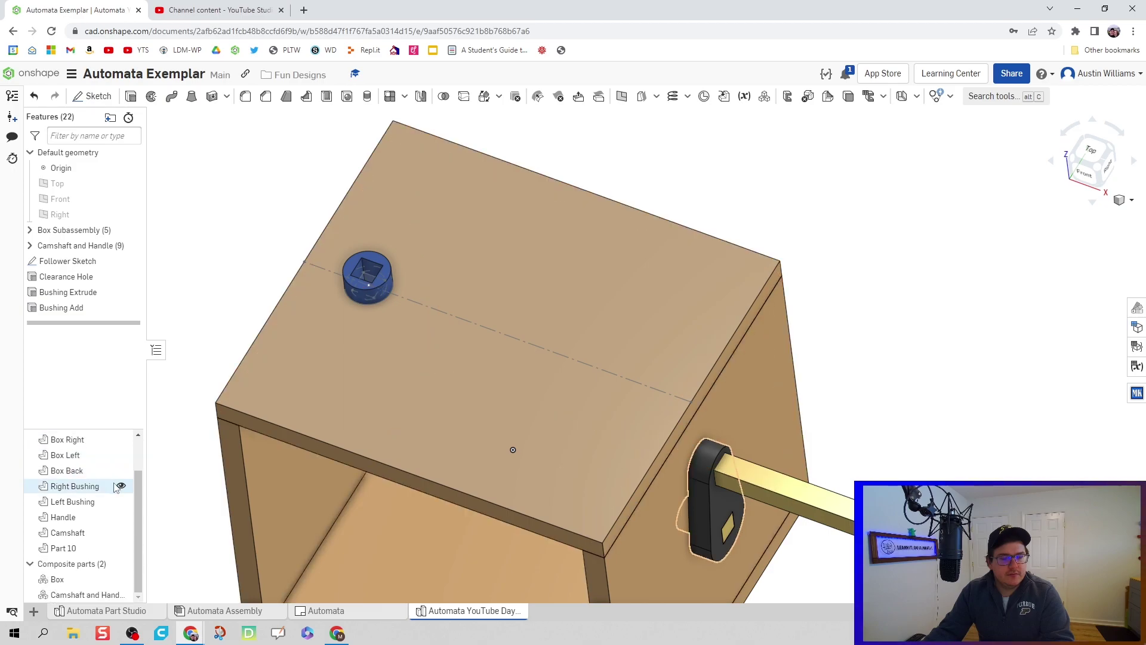
{"action": "right_click", "coordinate": [94, 556]}
{"action": "left_click", "coordinate": [145, 357]}
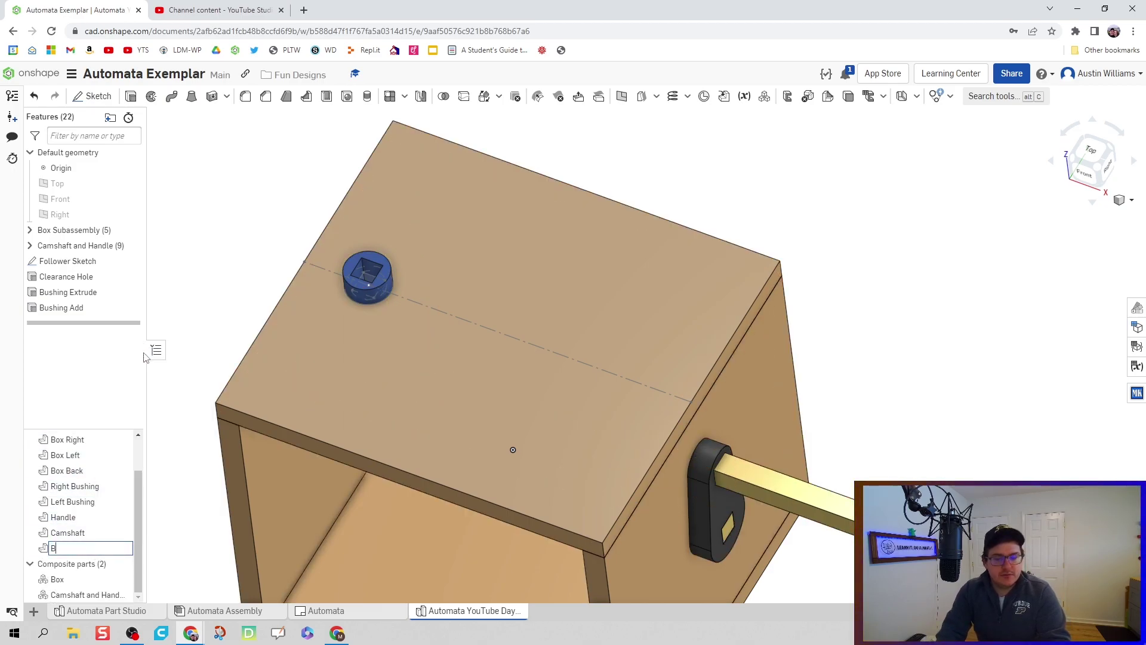
{"action": "type", "text": "Bushgin"}
{"action": "key", "text": "BackSpace"}
{"action": "key", "text": "BackSpace"}
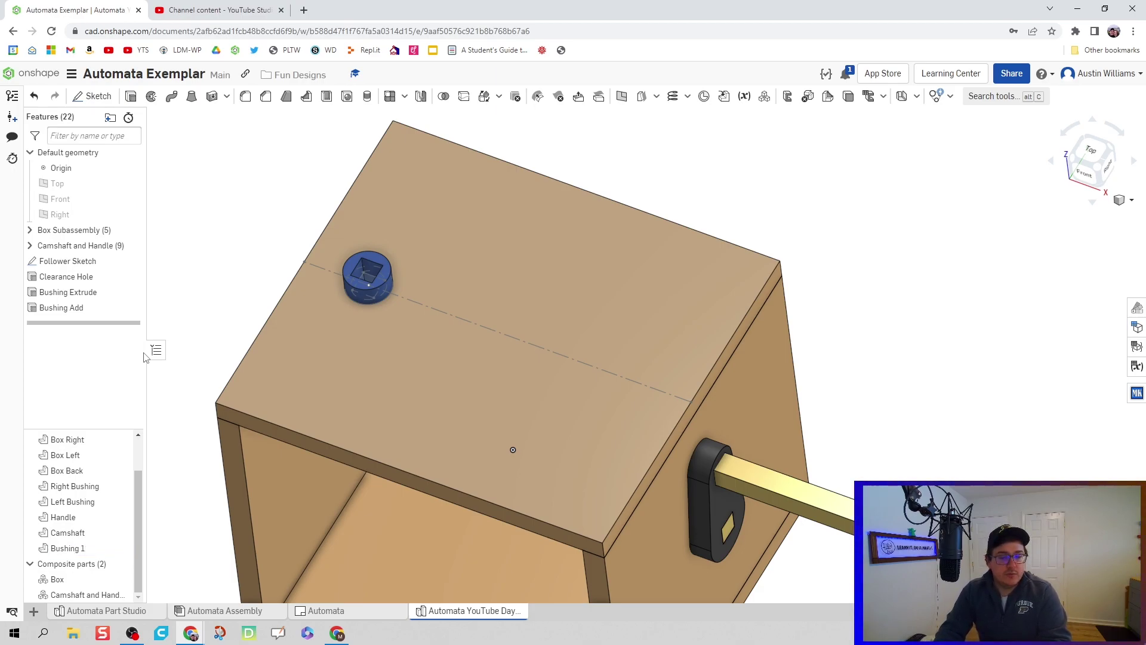
{"action": "right_click_drag", "start_coordinate": [172, 305], "coordinate": [276, 270]}
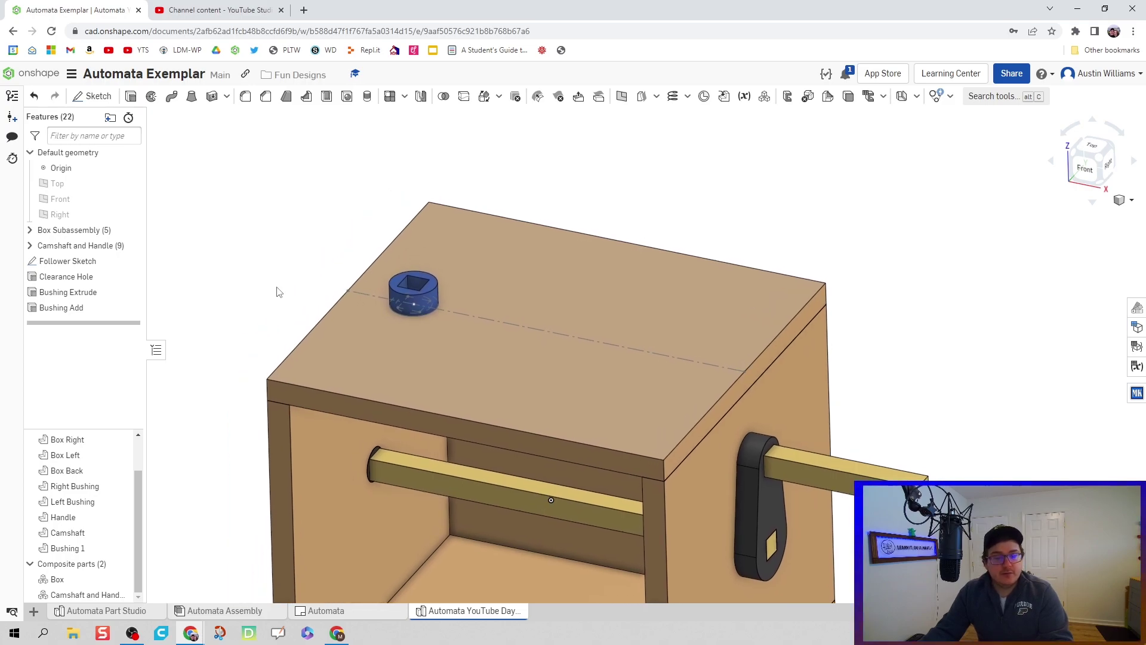
{"action": "middle_click_drag", "start_coordinate": [269, 289], "coordinate": [252, 287]}
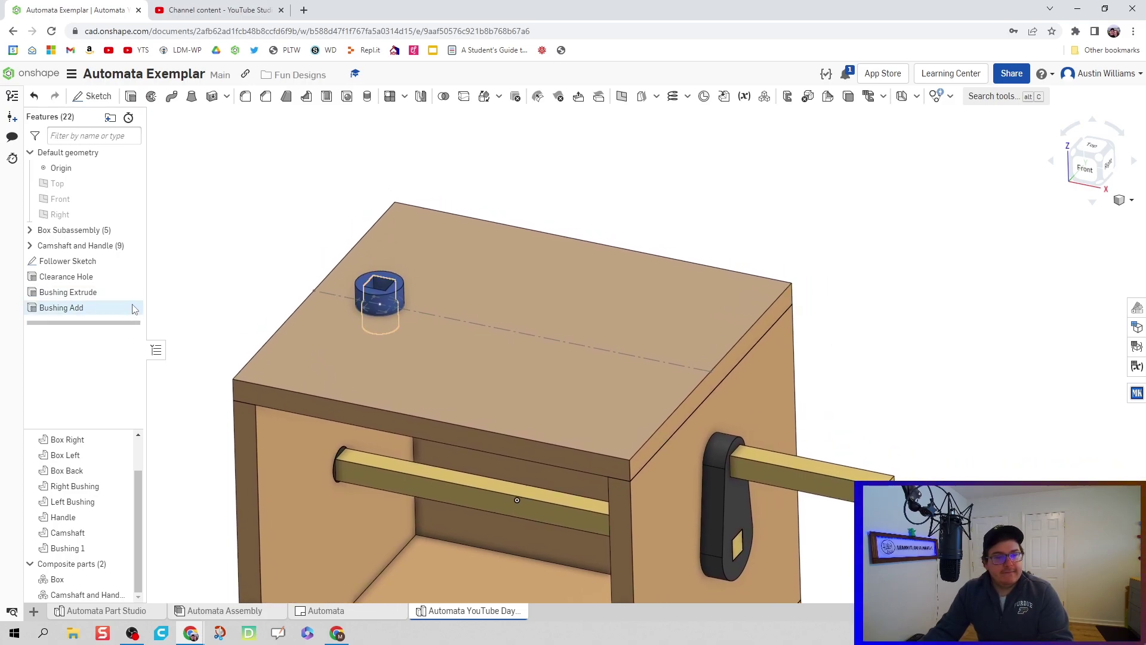
- Hide Bushing 1 and tilt the view down toward the bushing hole
{"action": "left_click", "coordinate": [118, 548]}
{"action": "right_click_drag", "start_coordinate": [267, 279], "coordinate": [361, 312]}
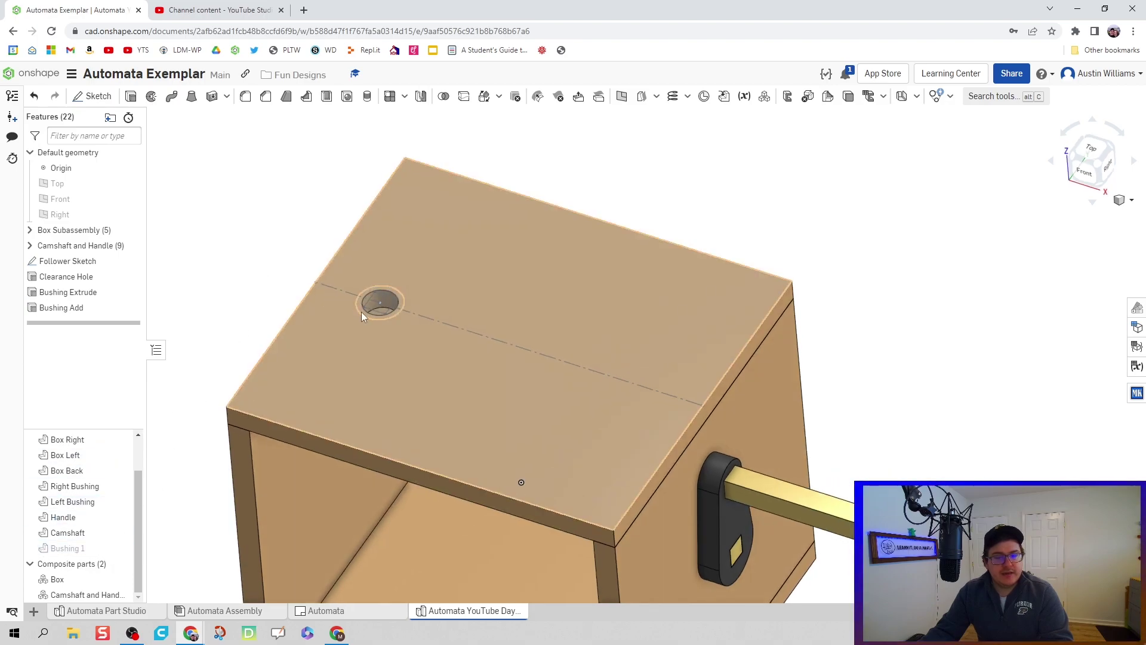
{"action": "scroll", "coordinate": [382, 312], "scroll_direction": "up", "scroll_amount": 5}
- Extrude the square follower sketch face in both directions, 1.5 in upward
{"action": "key", "text": "shift+e"}
{"action": "left_click", "coordinate": [411, 293]}
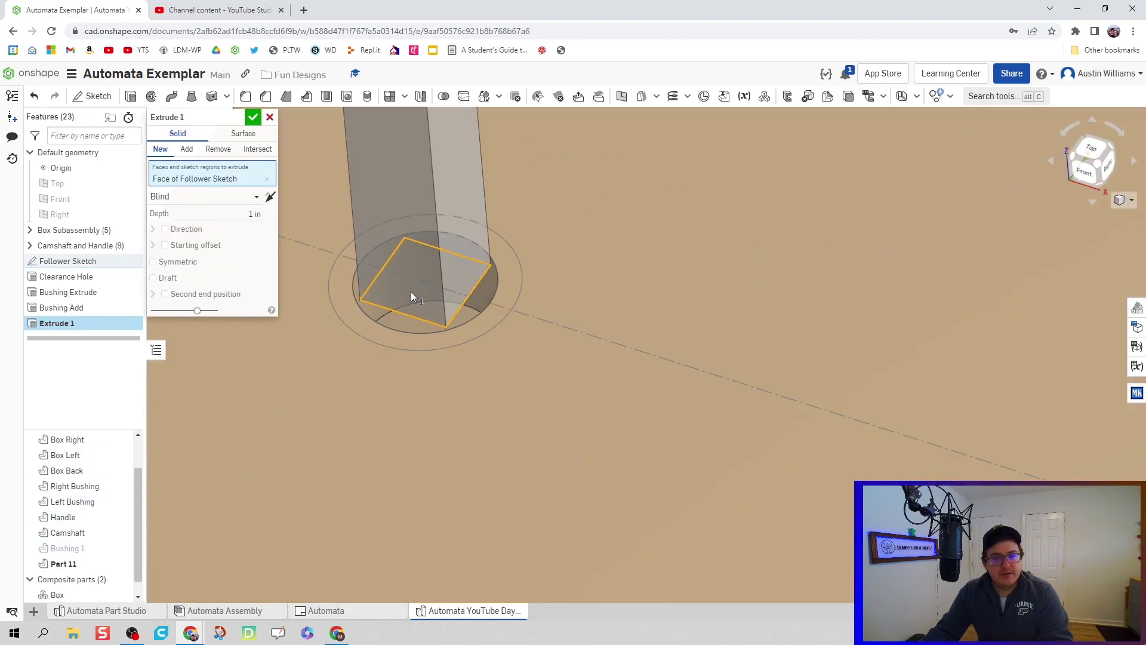
{"action": "scroll", "coordinate": [411, 292], "scroll_direction": "down", "scroll_amount": 5}
{"action": "right_click_drag", "start_coordinate": [410, 382], "coordinate": [401, 331]}
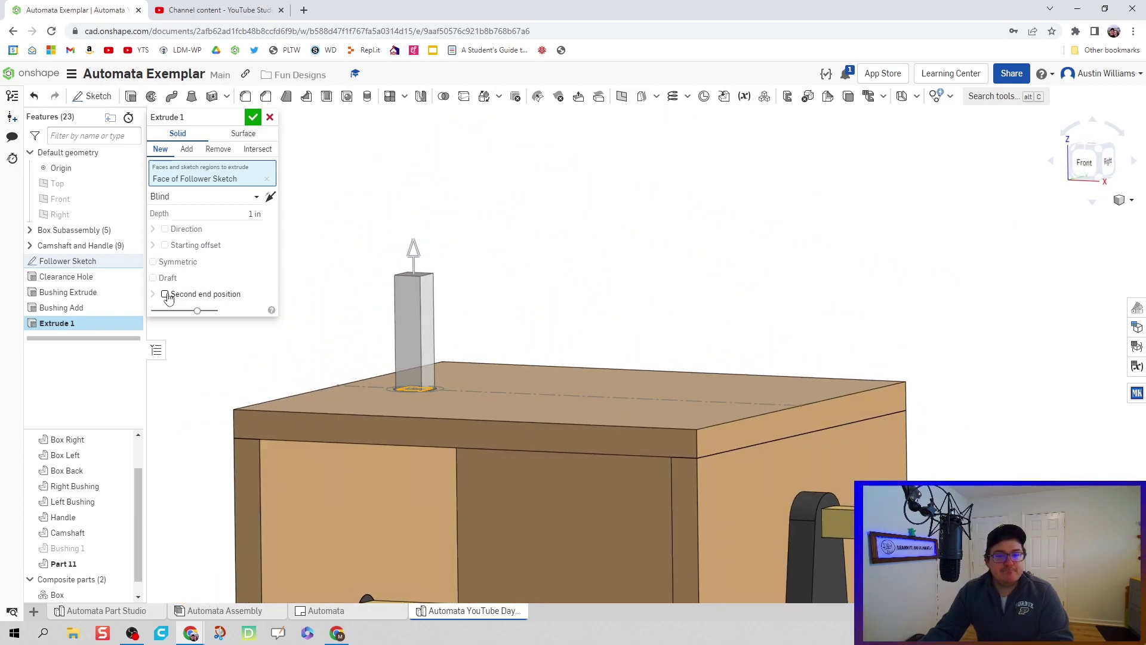
{"action": "left_click", "coordinate": [165, 294]}
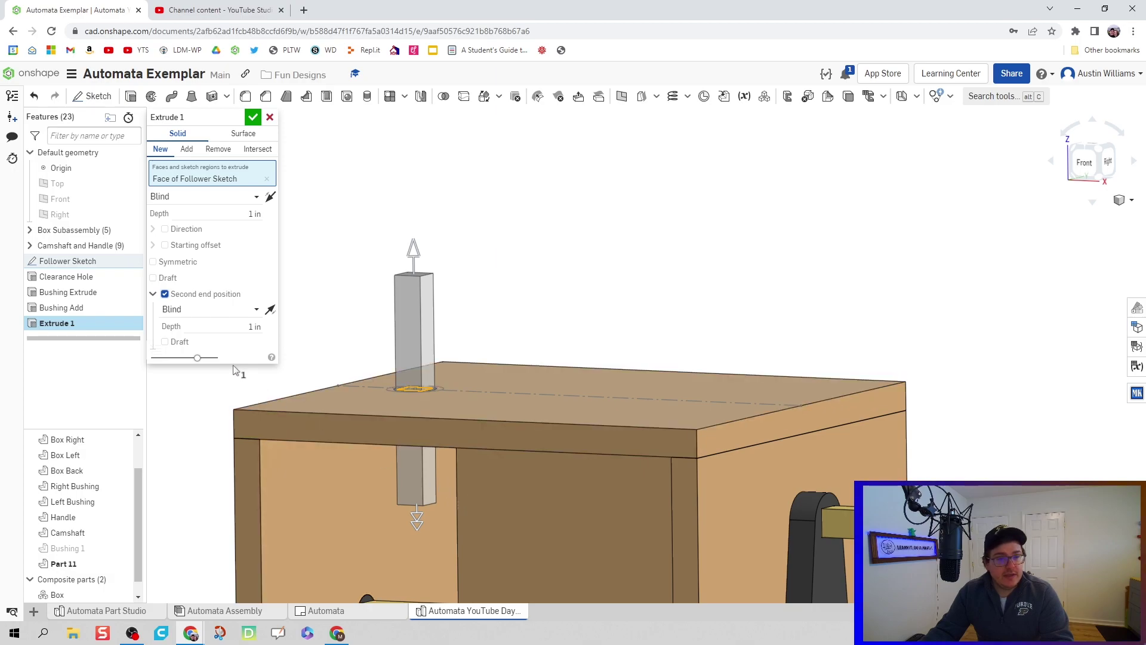
{"action": "right_click_drag", "start_coordinate": [349, 382], "coordinate": [427, 463]}
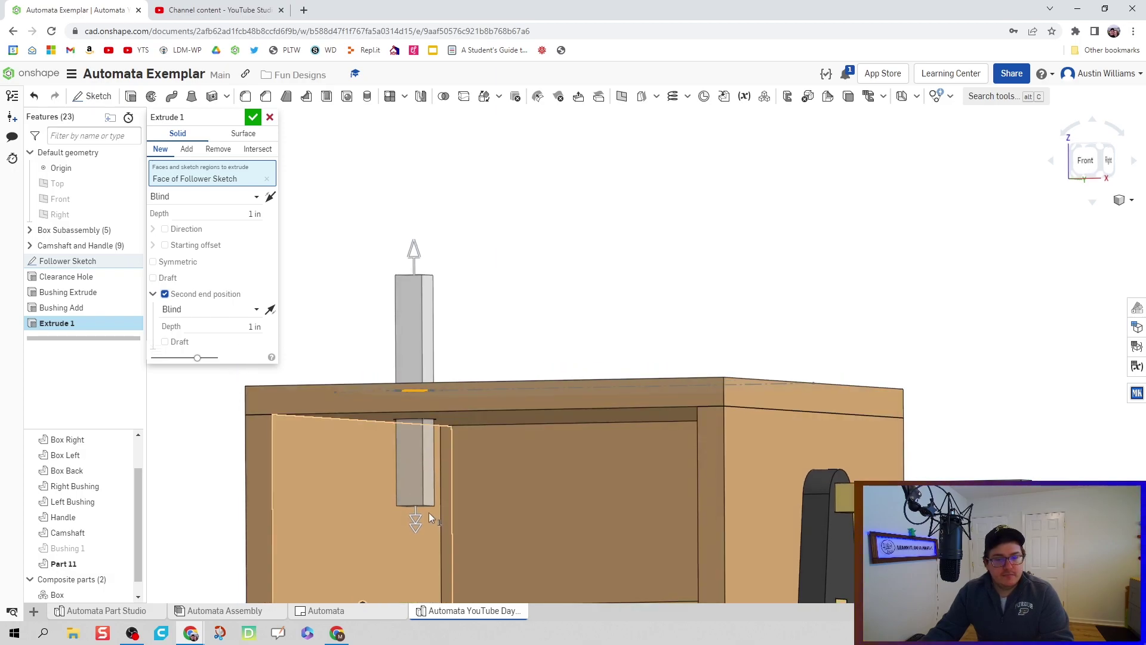
{"action": "right_click_drag", "start_coordinate": [428, 512], "coordinate": [427, 503]}
{"action": "left_click_drag", "start_coordinate": [416, 489], "coordinate": [416, 476]}
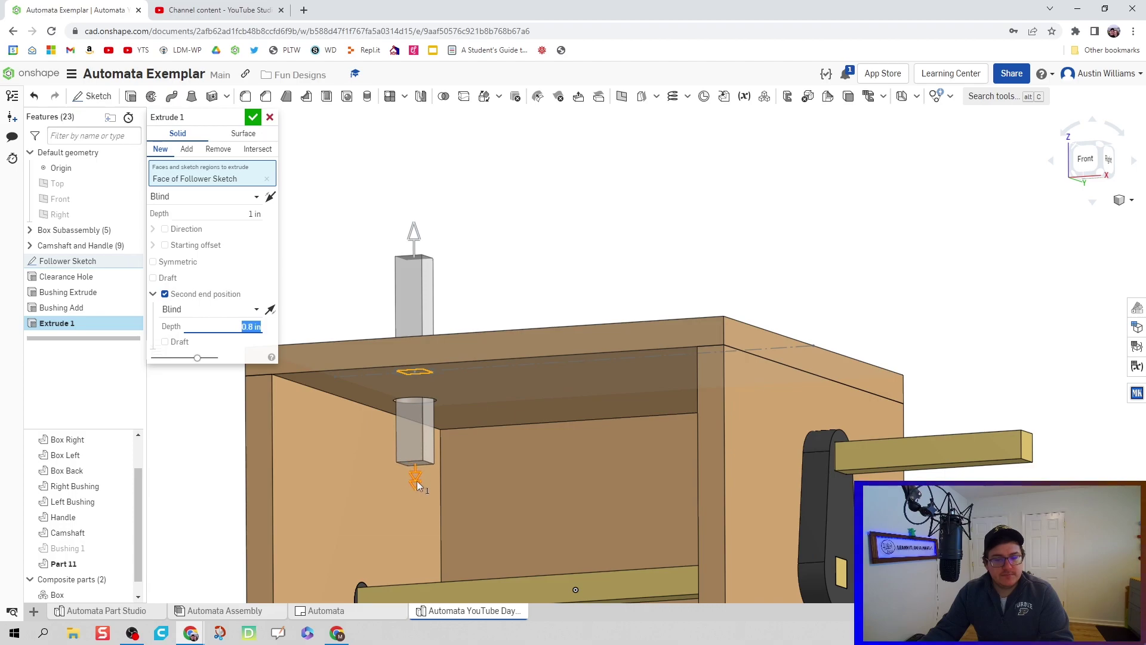
{"action": "right_click_drag", "start_coordinate": [379, 189], "coordinate": [454, 188]}
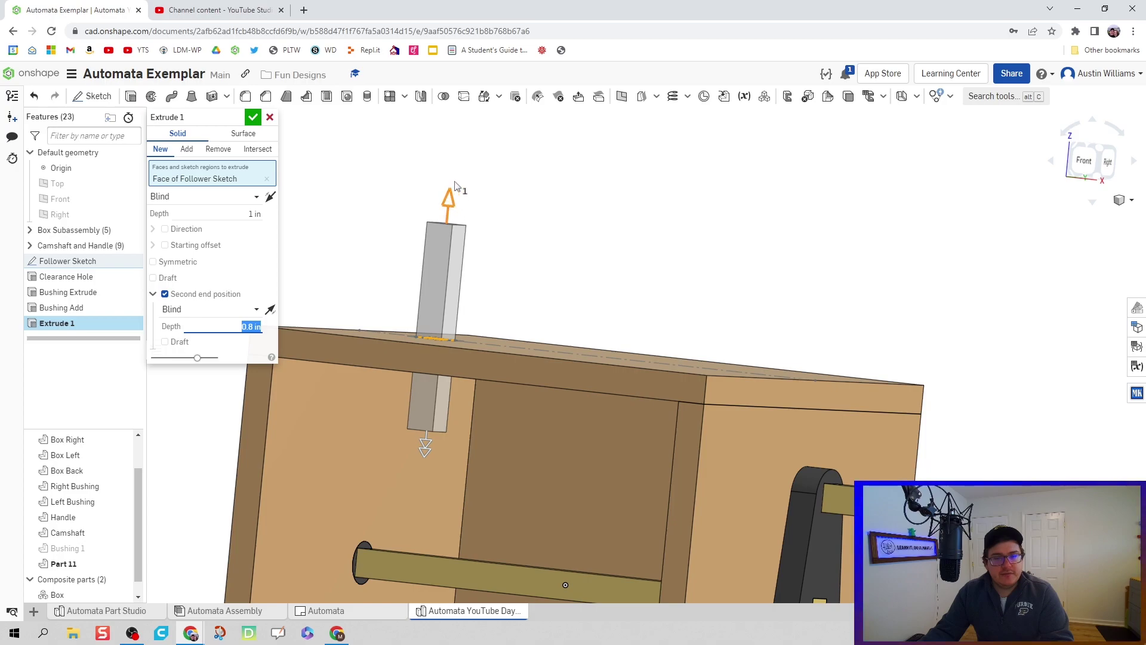
{"action": "left_click_drag", "start_coordinate": [455, 185], "coordinate": [459, 169]}
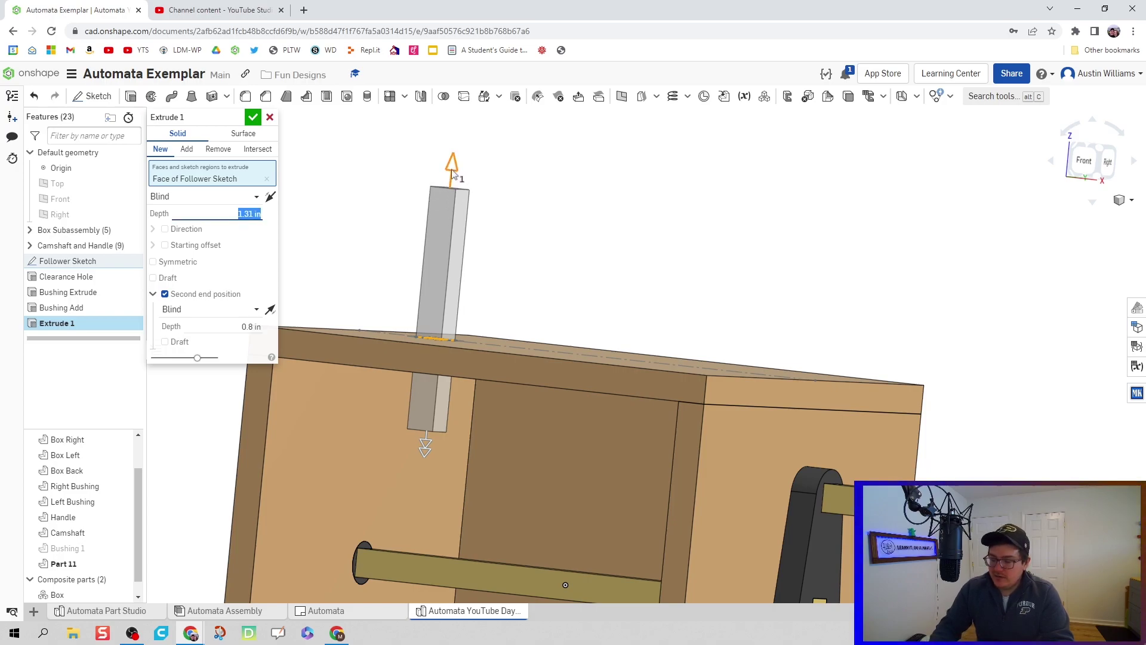
{"action": "type", "text": "1.5"}
{"action": "key", "text": "Return"}
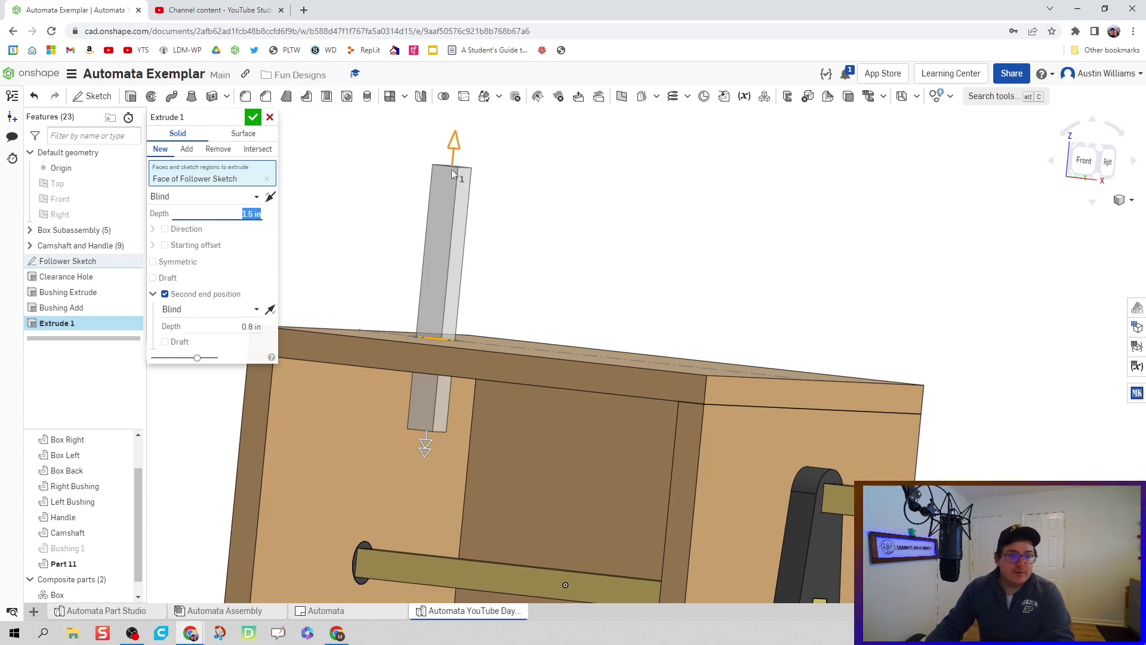
- Set the downward second depth to 0.75 in and name the extrude Follower Rod
{"action": "left_click", "coordinate": [238, 325]}
{"action": "type", "text": "0.75"}
{"action": "key", "text": "Return"}
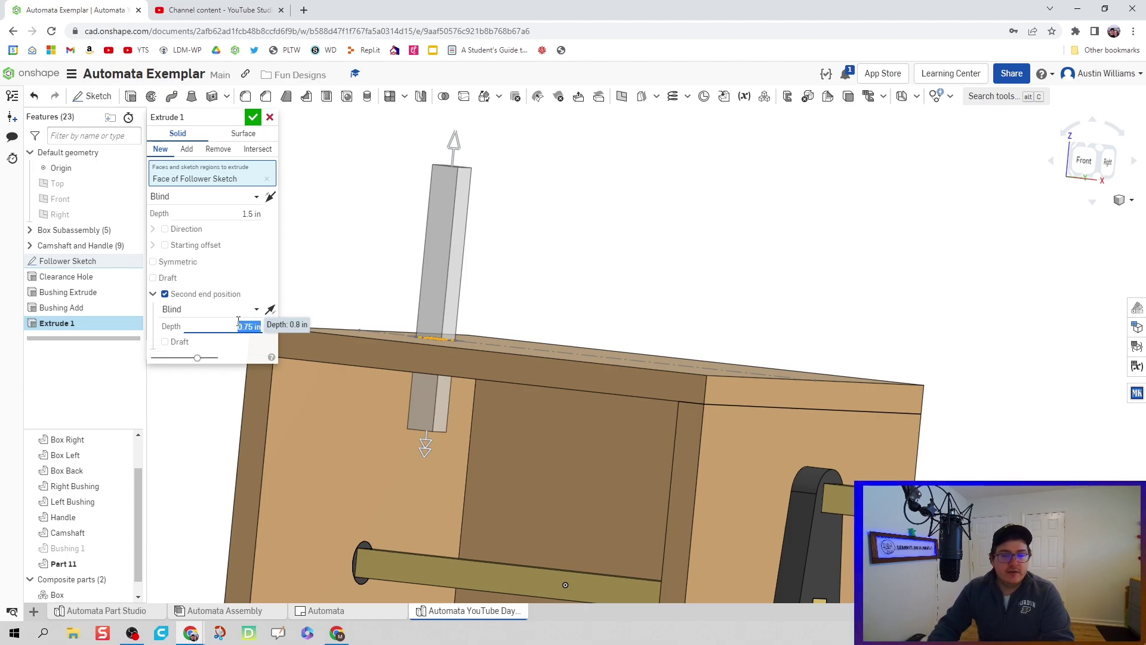
{"action": "right_click_drag", "start_coordinate": [343, 216], "coordinate": [328, 251]}
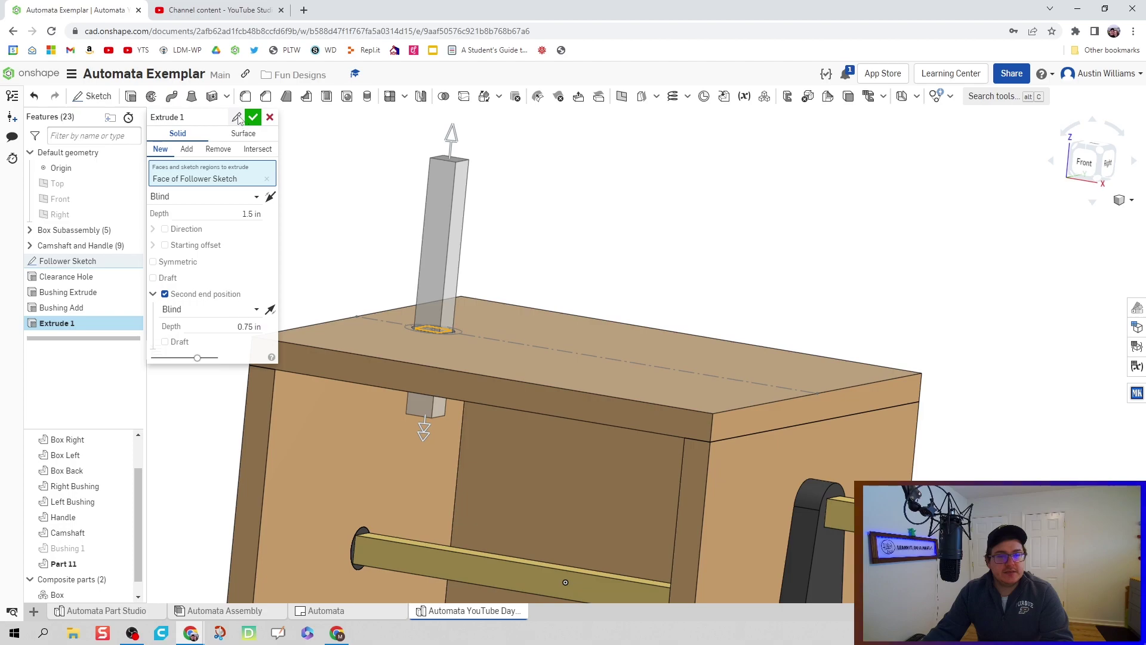
{"action": "left_click", "coordinate": [237, 118]}
{"action": "type", "text": "Follower Rod"}
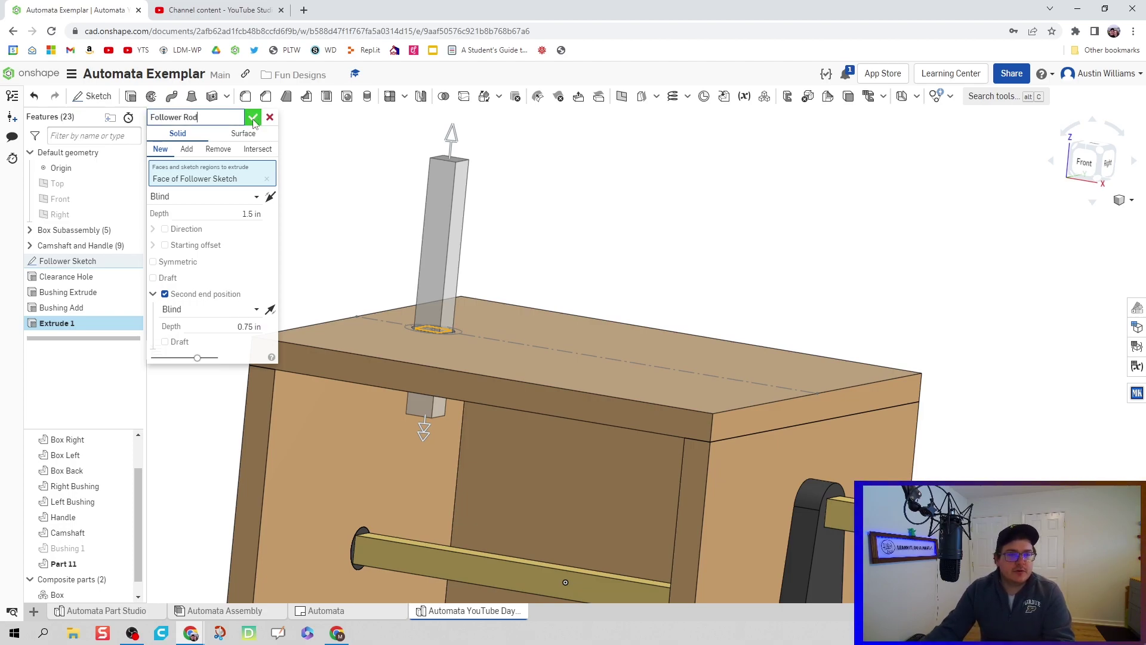
{"action": "left_click", "coordinate": [253, 117]}
- Rename the new rod part from Part 11 to Follower Rod 1 in the Parts list
{"action": "key", "text": "shift+7"}
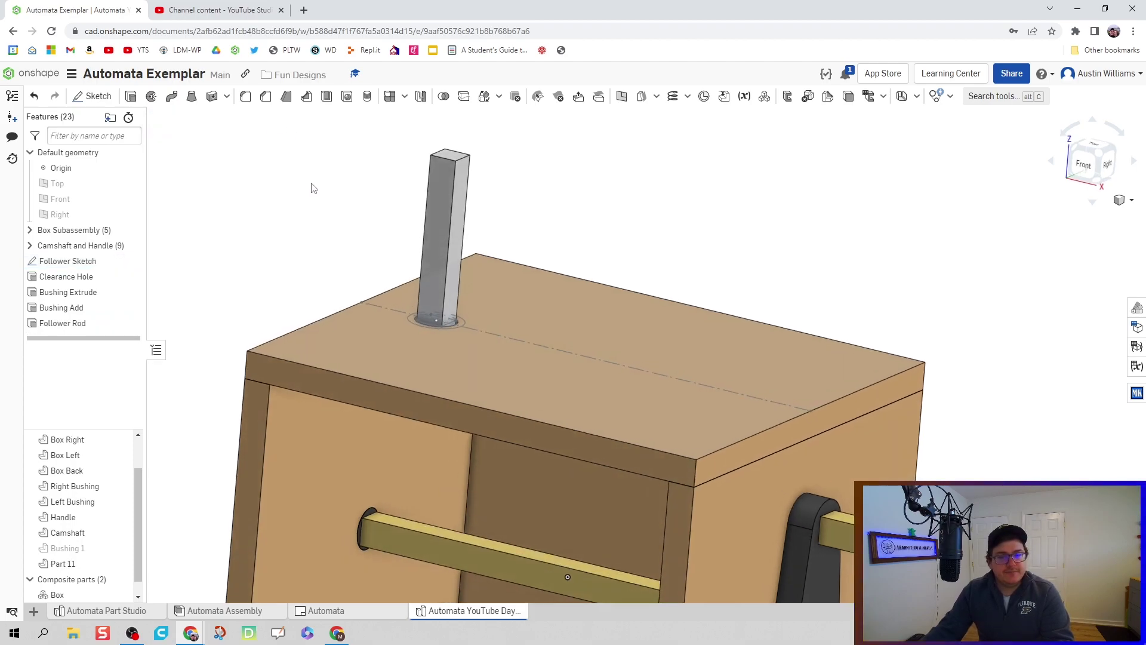
{"action": "right_click", "coordinate": [80, 567]}
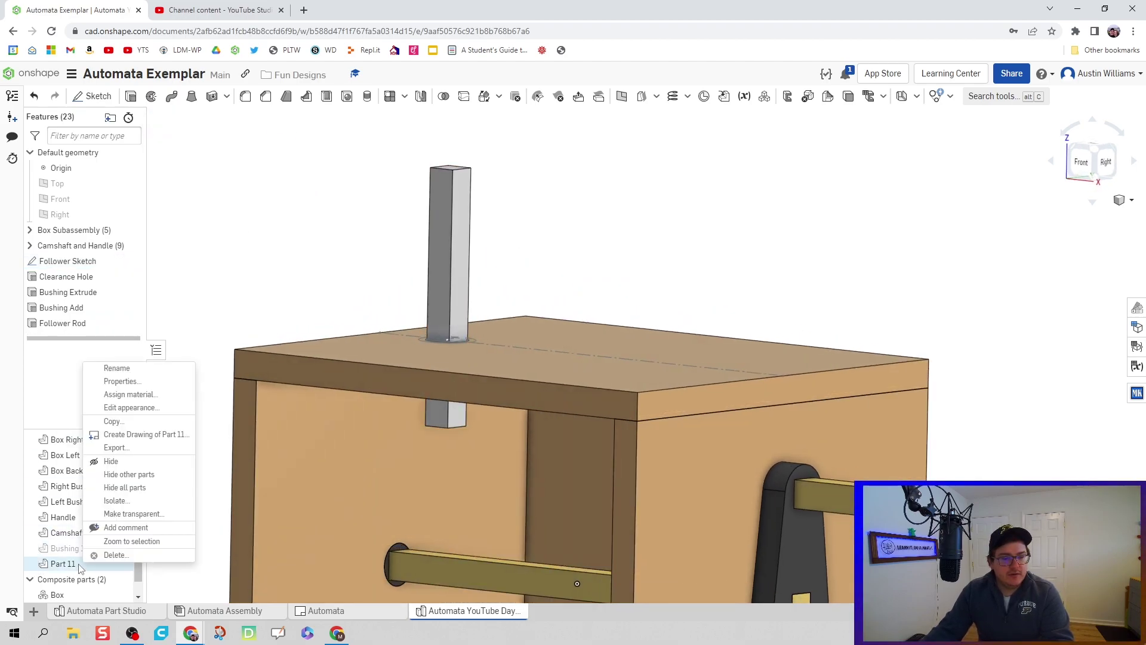
{"action": "left_click", "coordinate": [164, 369]}
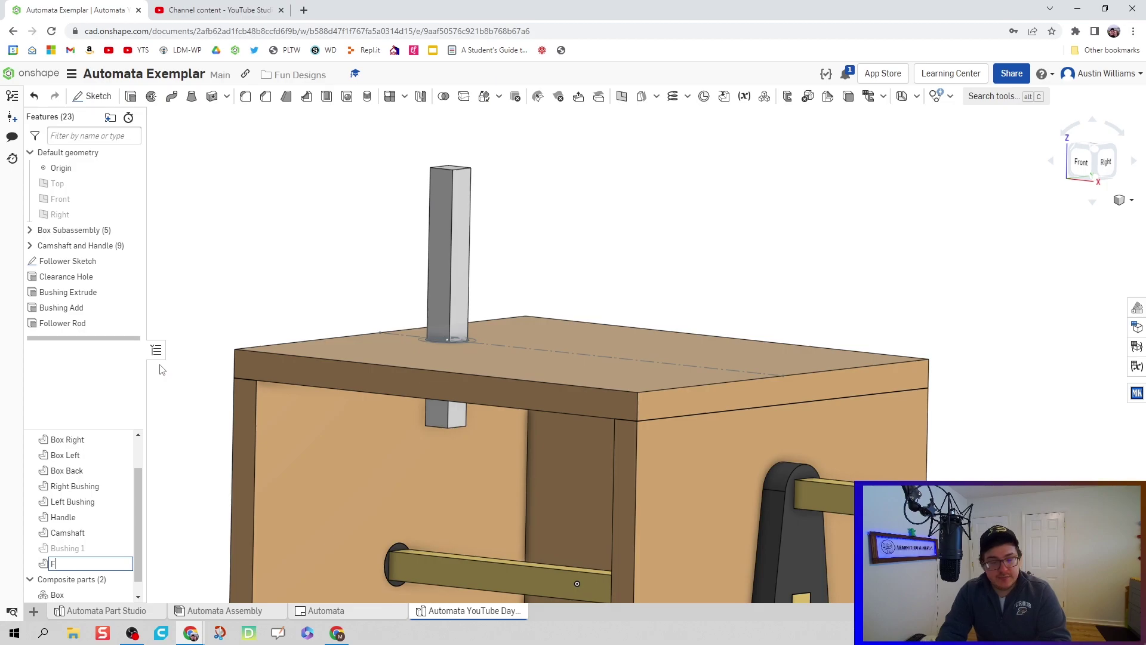
{"action": "type", "text": "Follower Rod 1"}
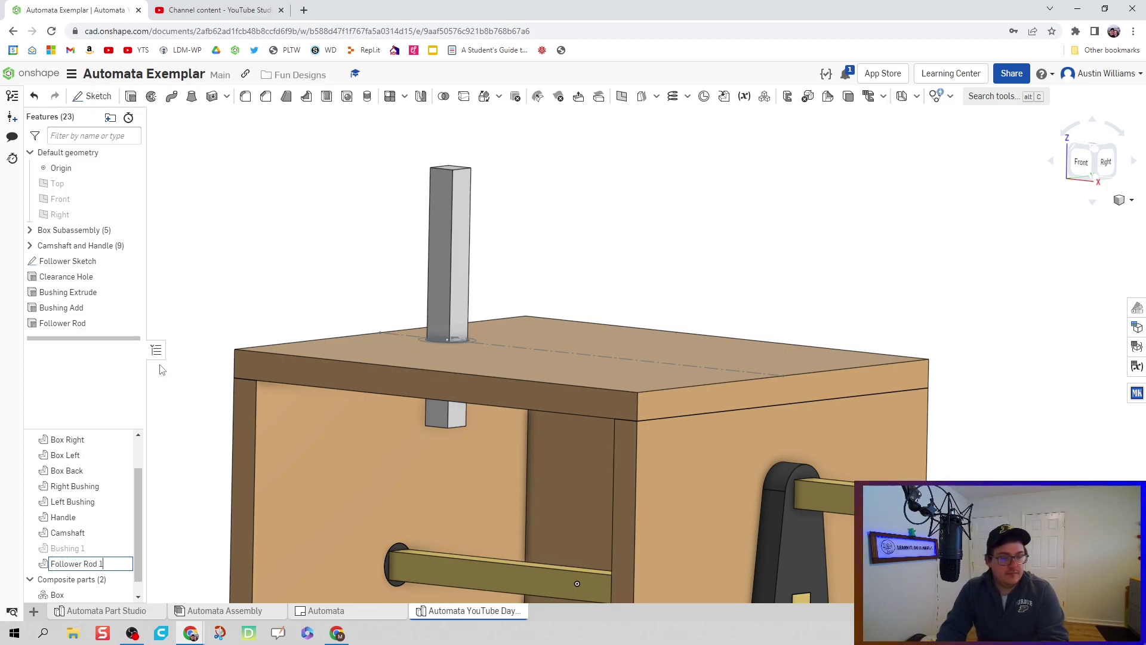
{"action": "key", "text": "Return"}
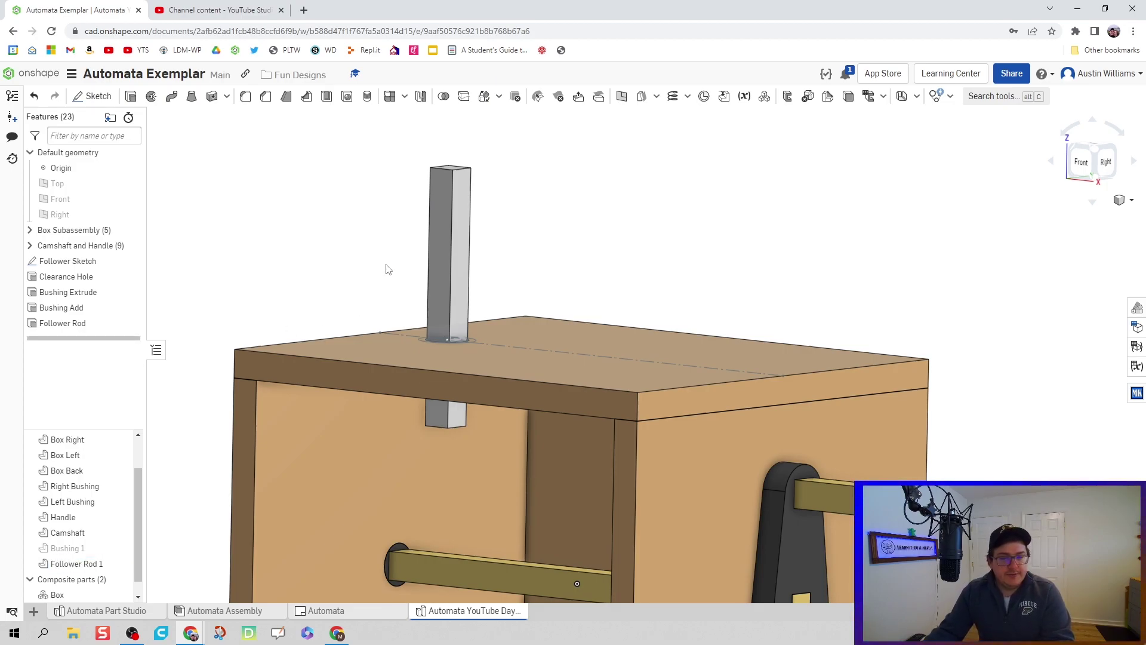
- Assign Balsa from the material library to Follower Rod 1
{"action": "right_click", "coordinate": [90, 564]}
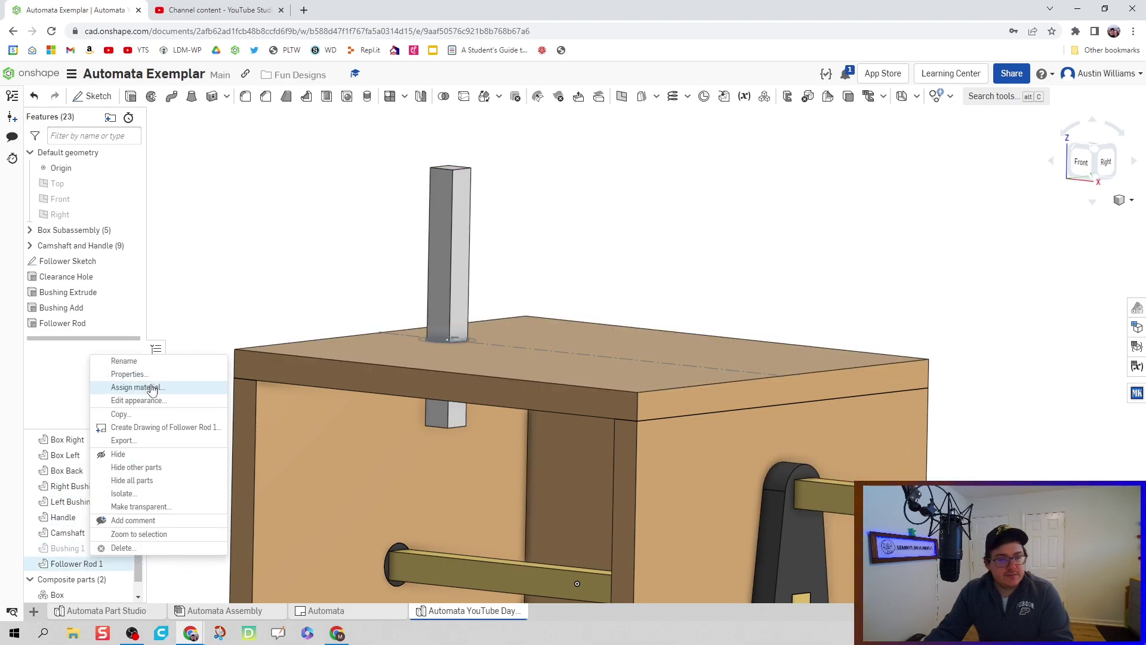
{"action": "left_click", "coordinate": [152, 388]}
{"action": "left_click", "coordinate": [254, 462]}
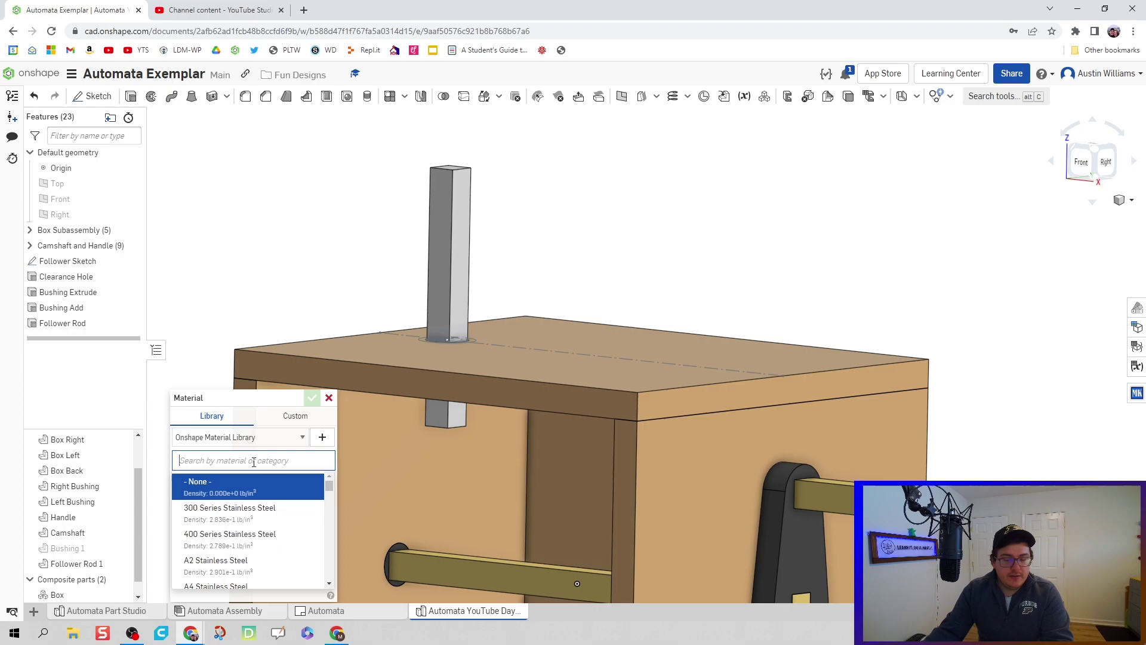
{"action": "type", "text": "bals"}
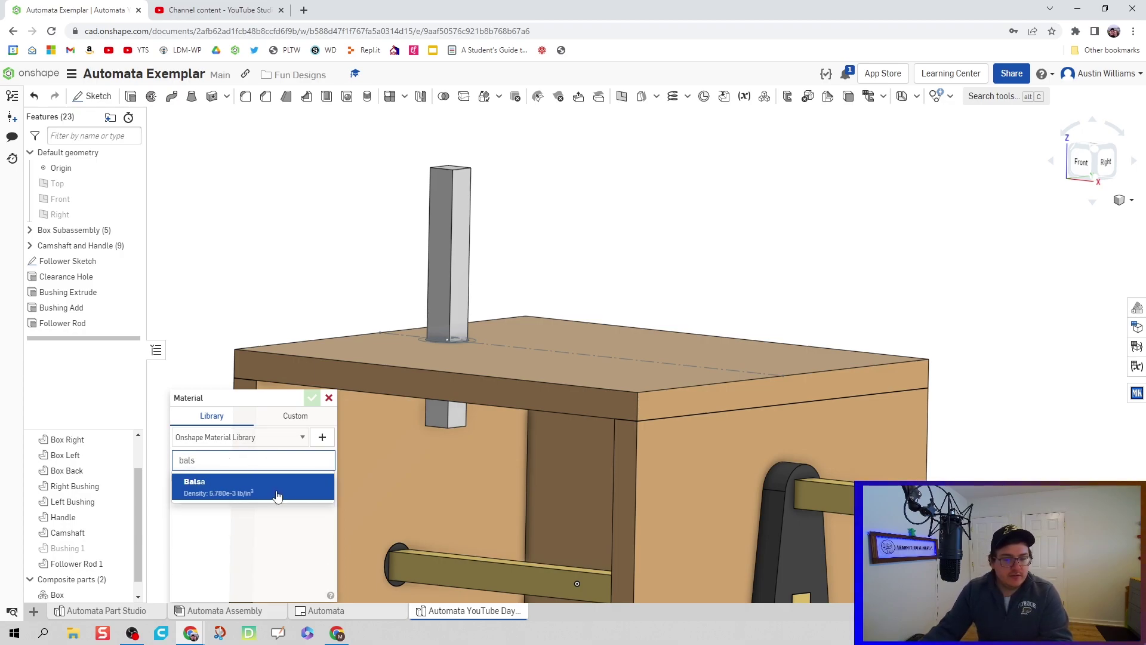
{"action": "left_click", "coordinate": [277, 495]}
{"action": "left_click", "coordinate": [312, 398]}
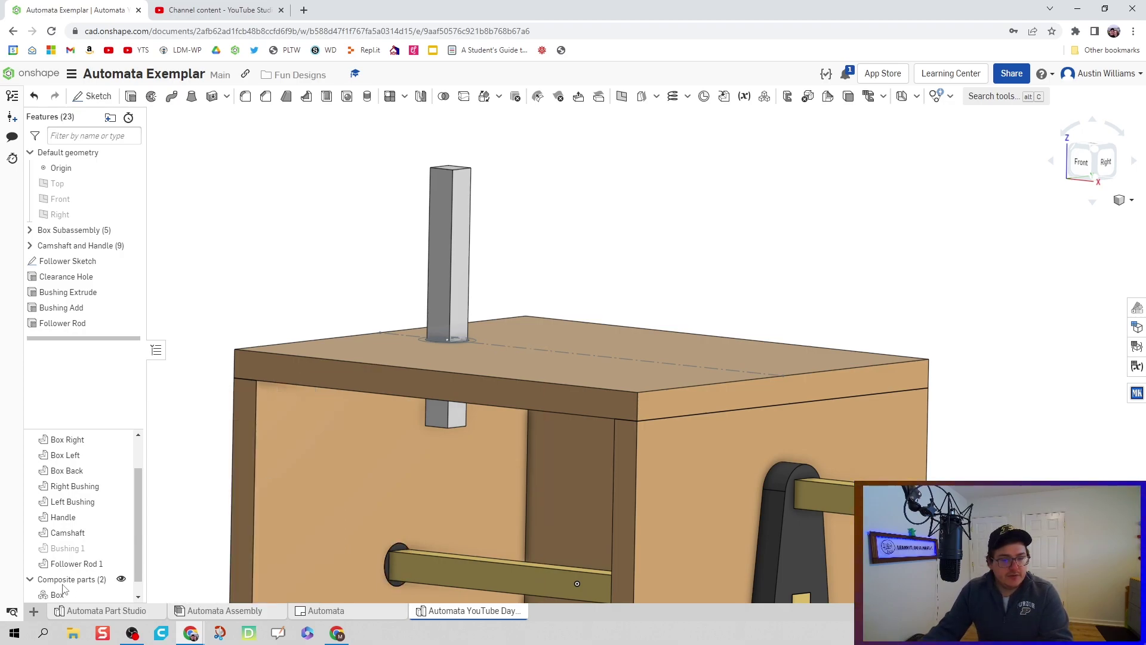
- Assign ABS from the material library to Bushing 1
{"action": "right_click", "coordinate": [67, 550]}
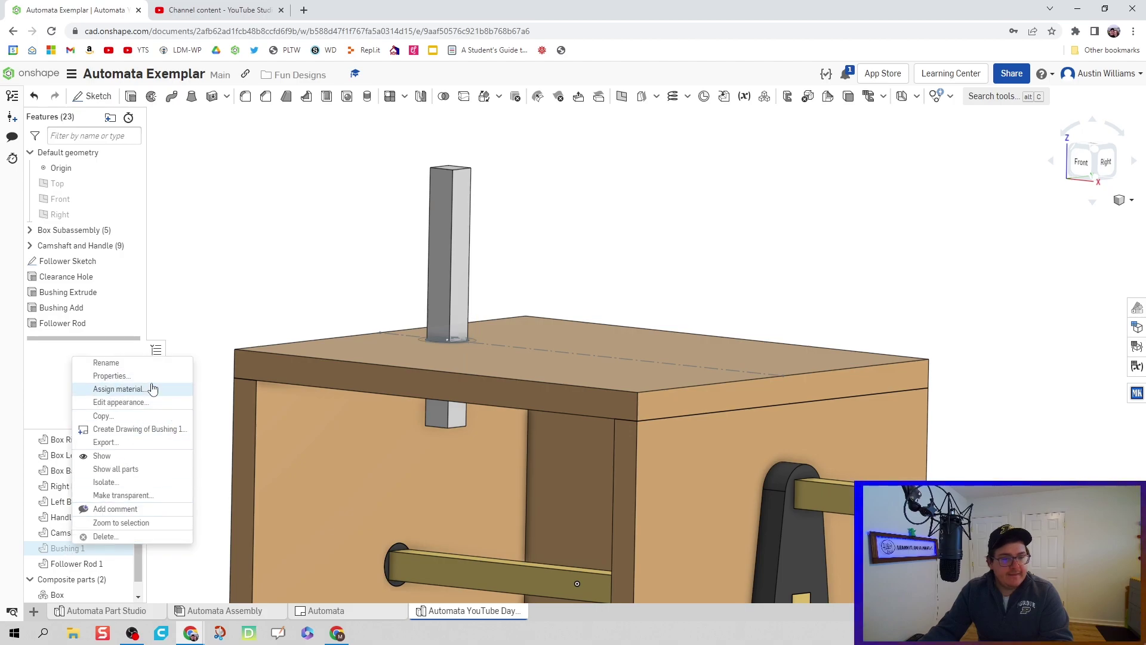
{"action": "left_click", "coordinate": [119, 389]}
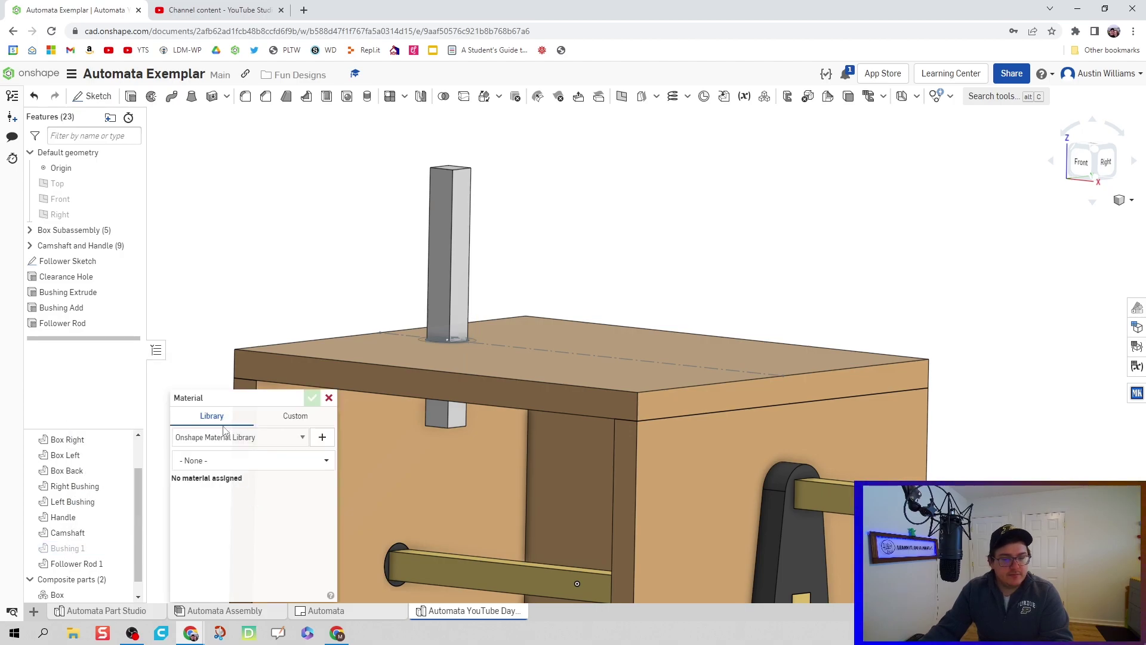
{"action": "left_click", "coordinate": [247, 462]}
{"action": "type", "text": "abs"}
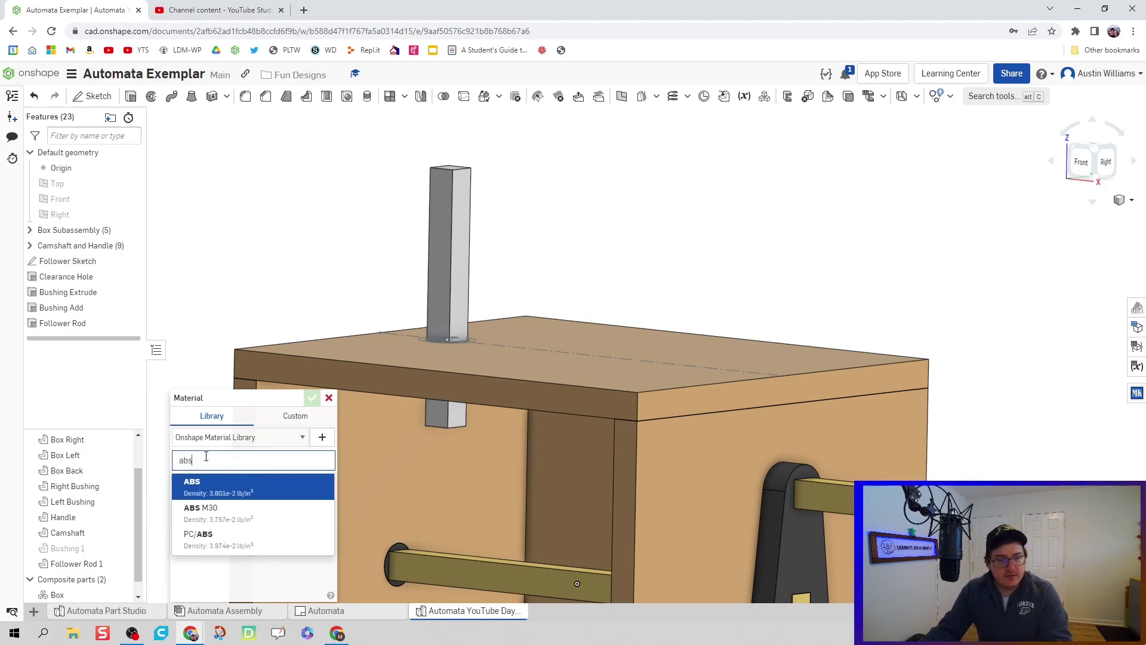
{"action": "left_click", "coordinate": [205, 487]}
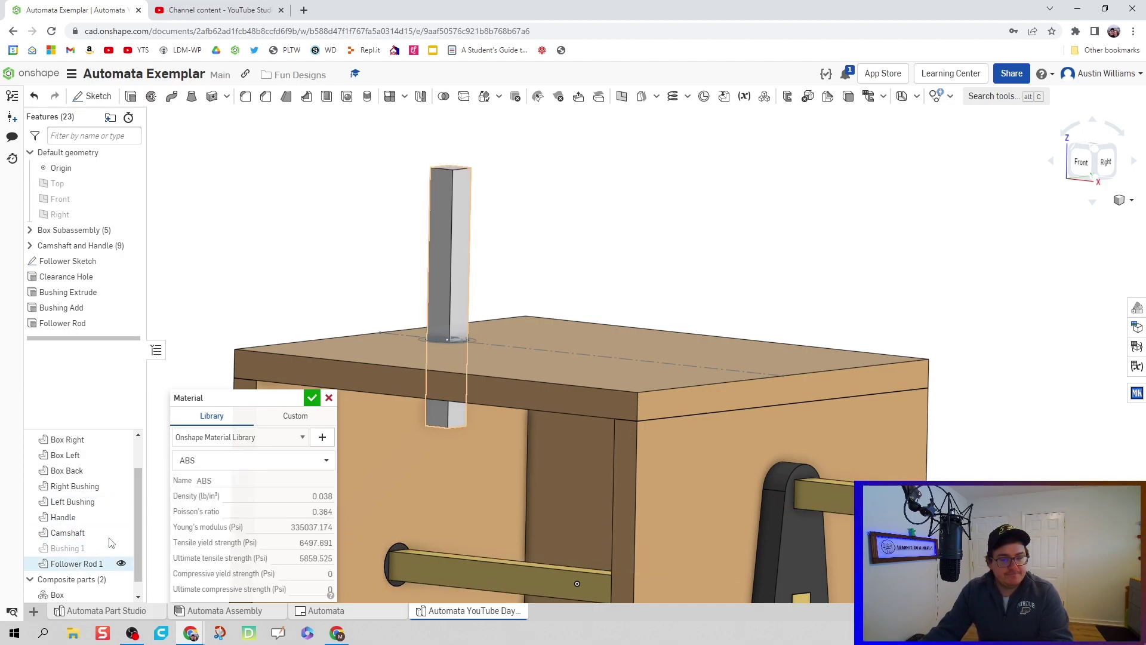
{"action": "left_click", "coordinate": [313, 398]}
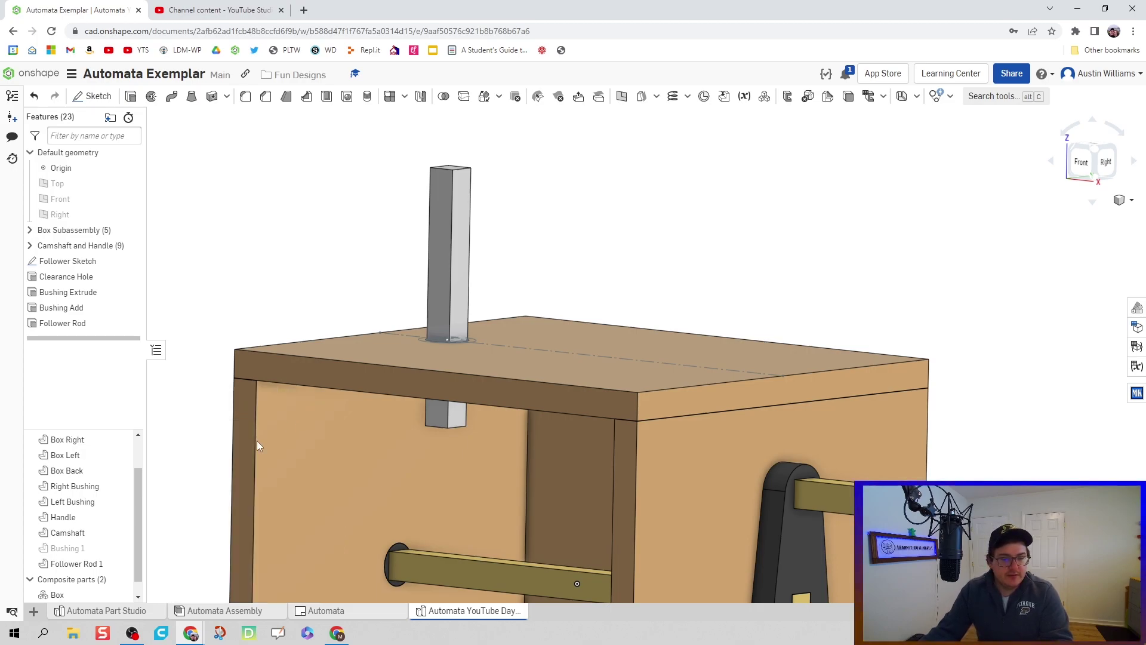
- Give Follower Rod 1 a yellow appearance
{"action": "left_click", "coordinate": [72, 564]}
{"action": "right_click", "coordinate": [72, 563]}
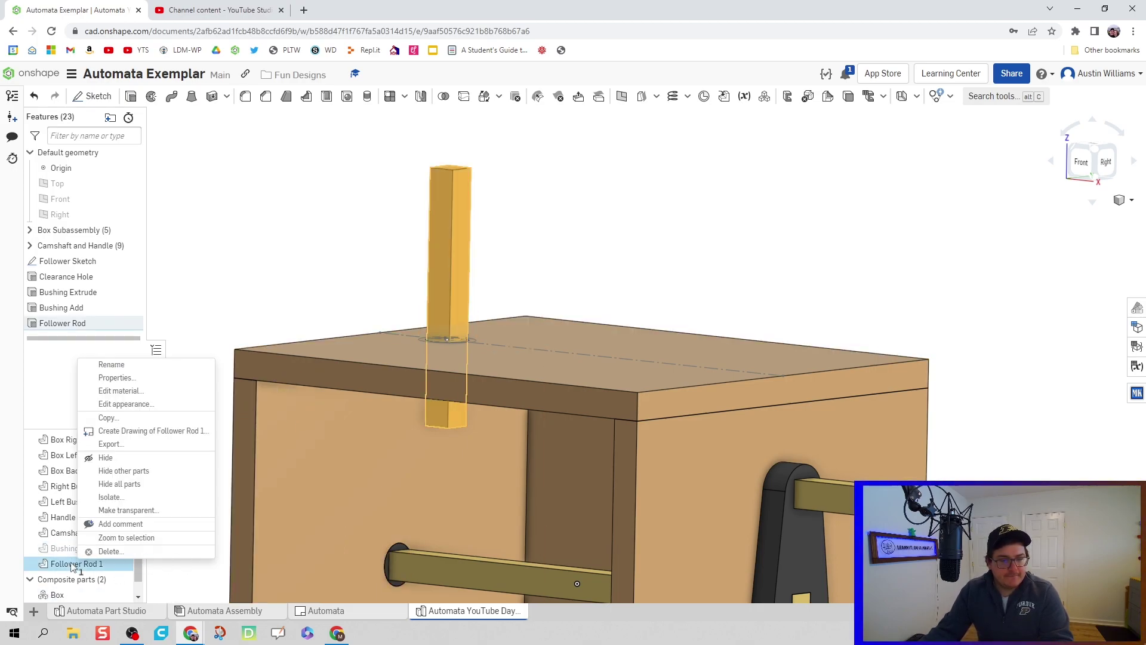
{"action": "left_click", "coordinate": [144, 405]}
{"action": "left_click", "coordinate": [213, 456]}
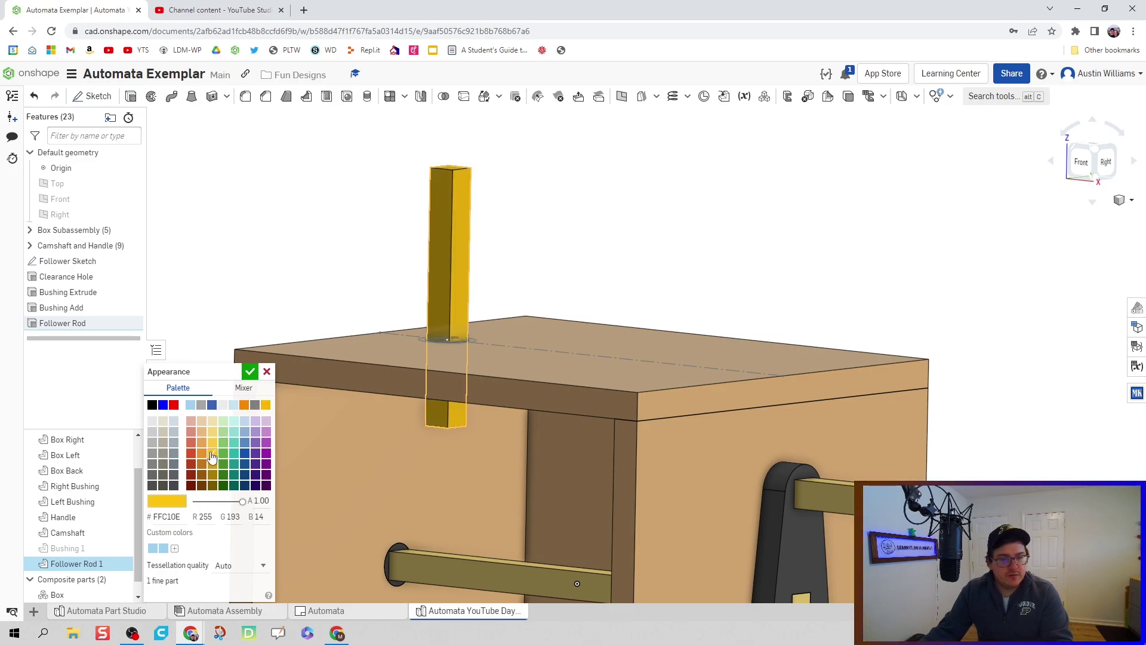
{"action": "left_click", "coordinate": [250, 373]}
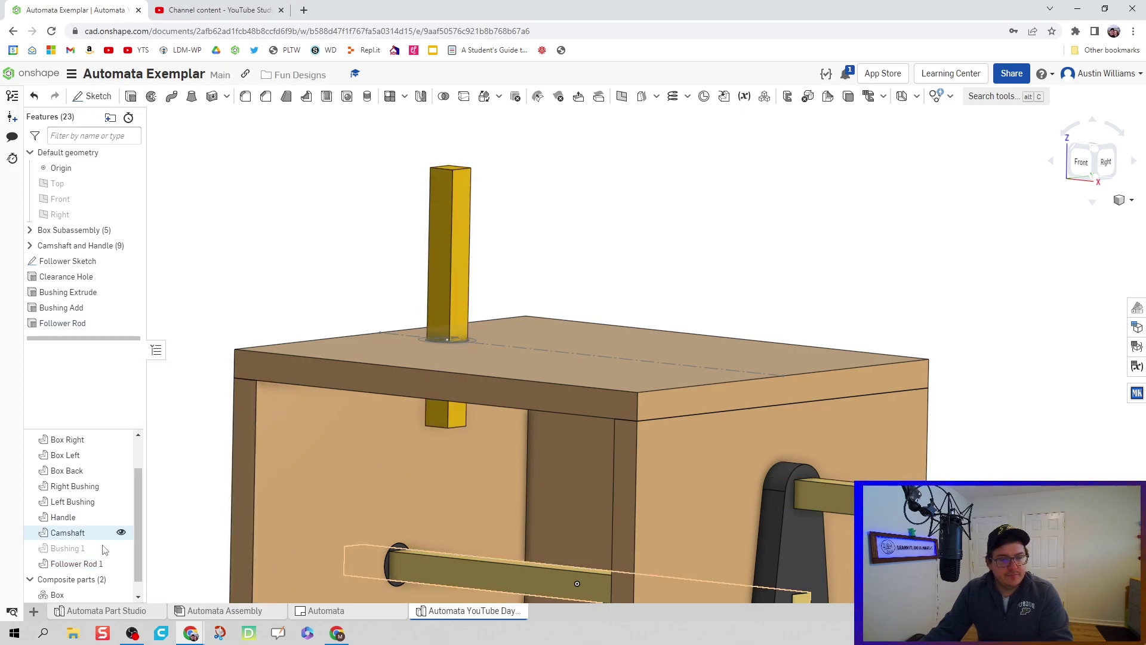
- Show Bushing 1 again and colour it dark grey
{"action": "left_click", "coordinate": [121, 548]}
{"action": "right_click", "coordinate": [93, 548]}
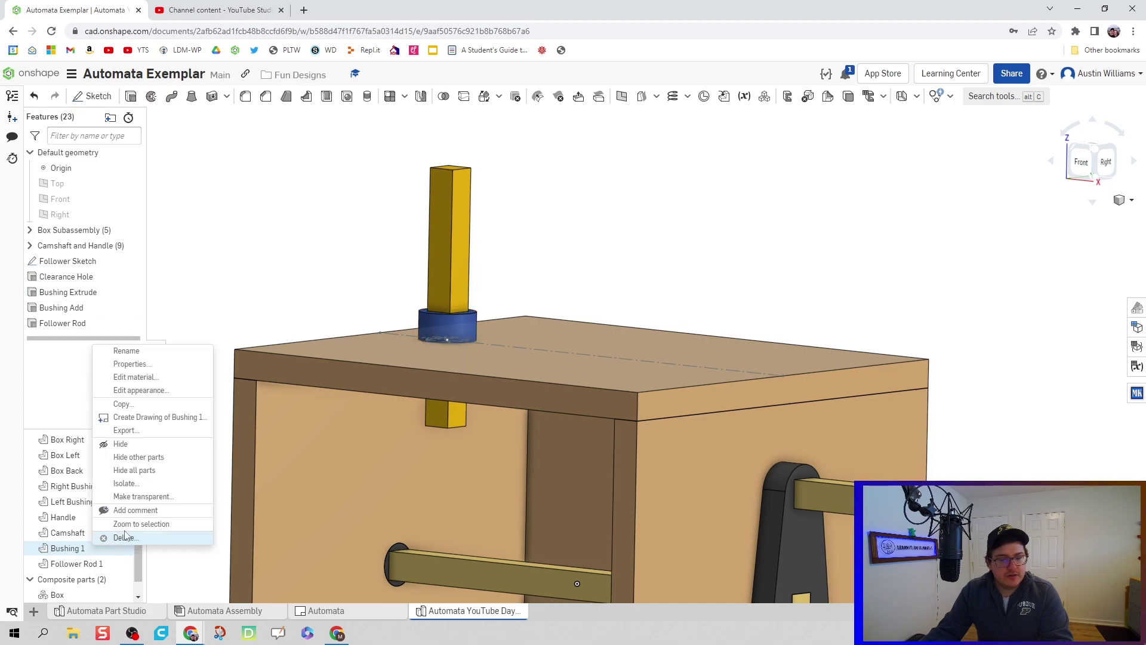
{"action": "left_click", "coordinate": [140, 390]}
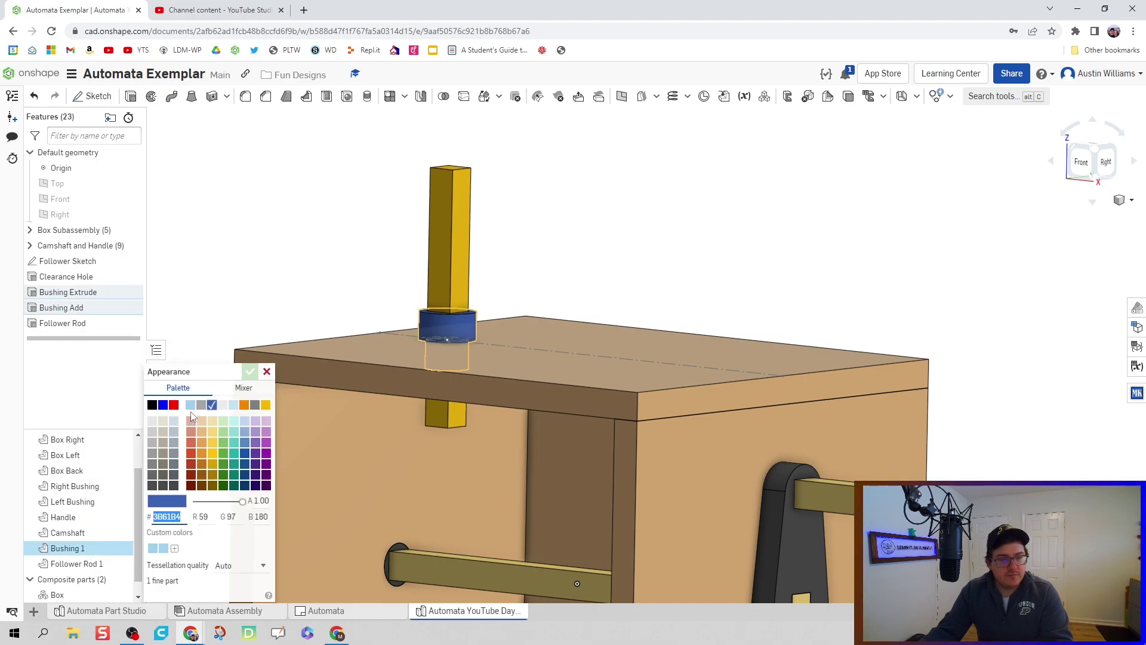
{"action": "left_click", "coordinate": [153, 406]}
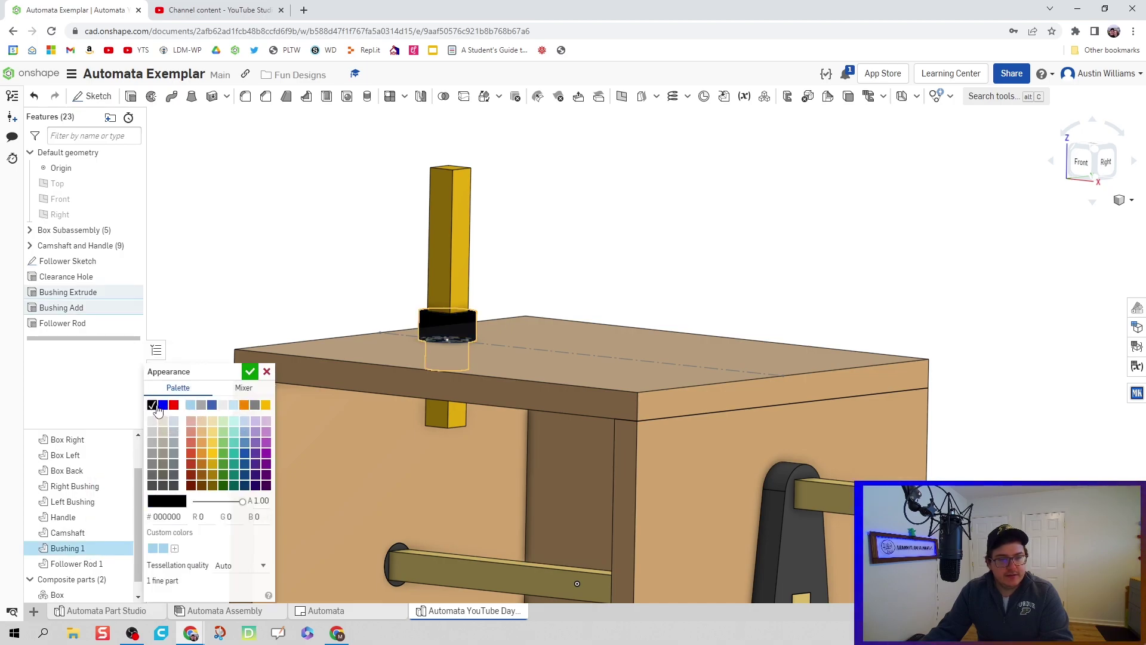
{"action": "left_click", "coordinate": [152, 487]}
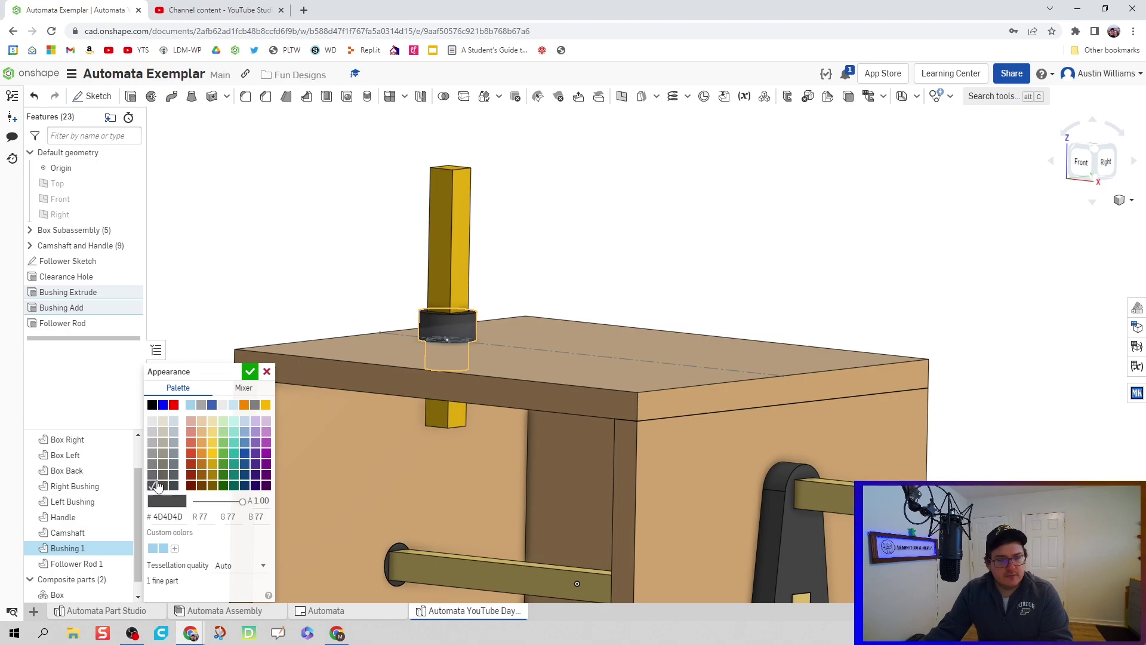
{"action": "right_click_drag", "start_coordinate": [364, 455], "coordinate": [369, 360]}
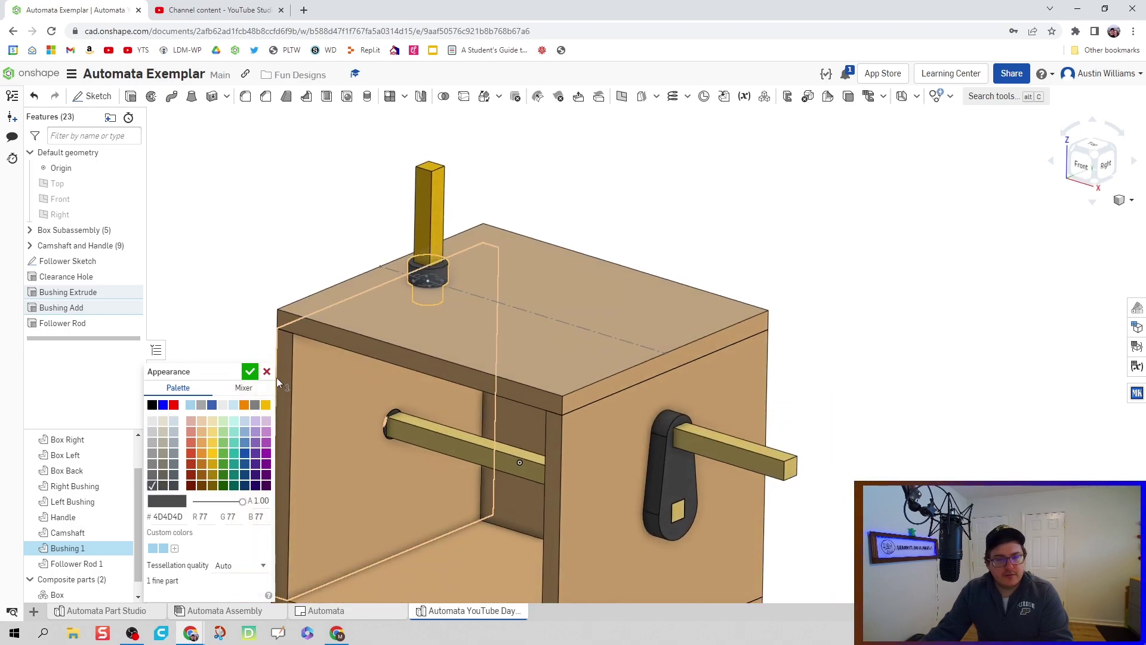
{"action": "left_click", "coordinate": [249, 371]}
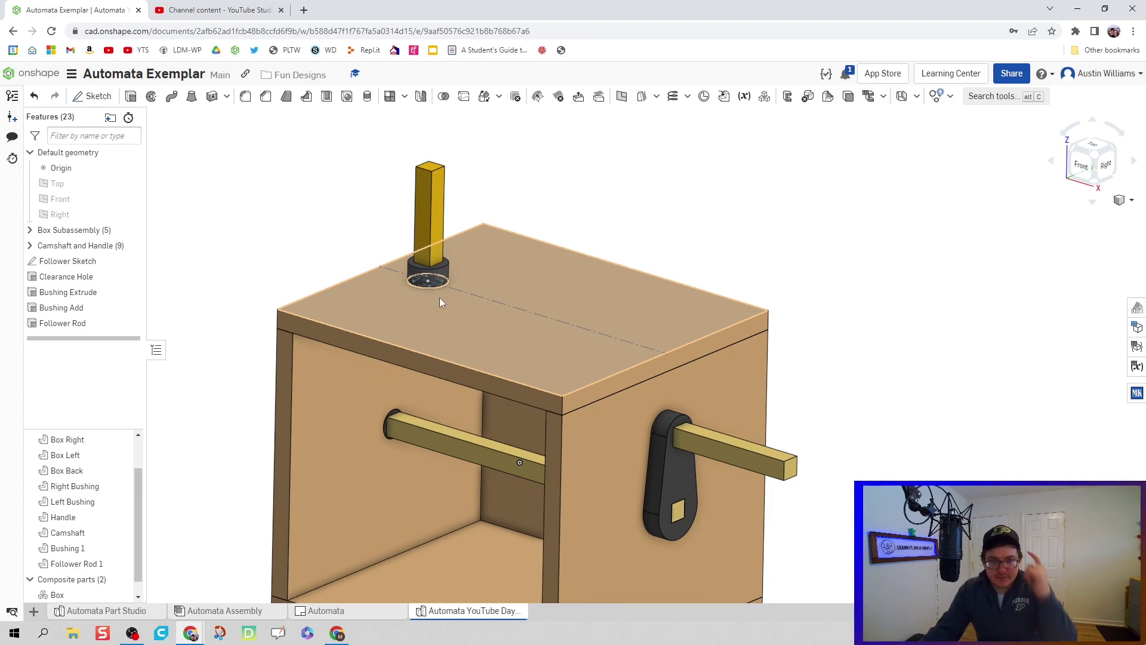
- Change Follower Rod 1's colour to the paler yellow F5D578
{"action": "right_click_drag", "start_coordinate": [422, 277], "coordinate": [434, 271]}
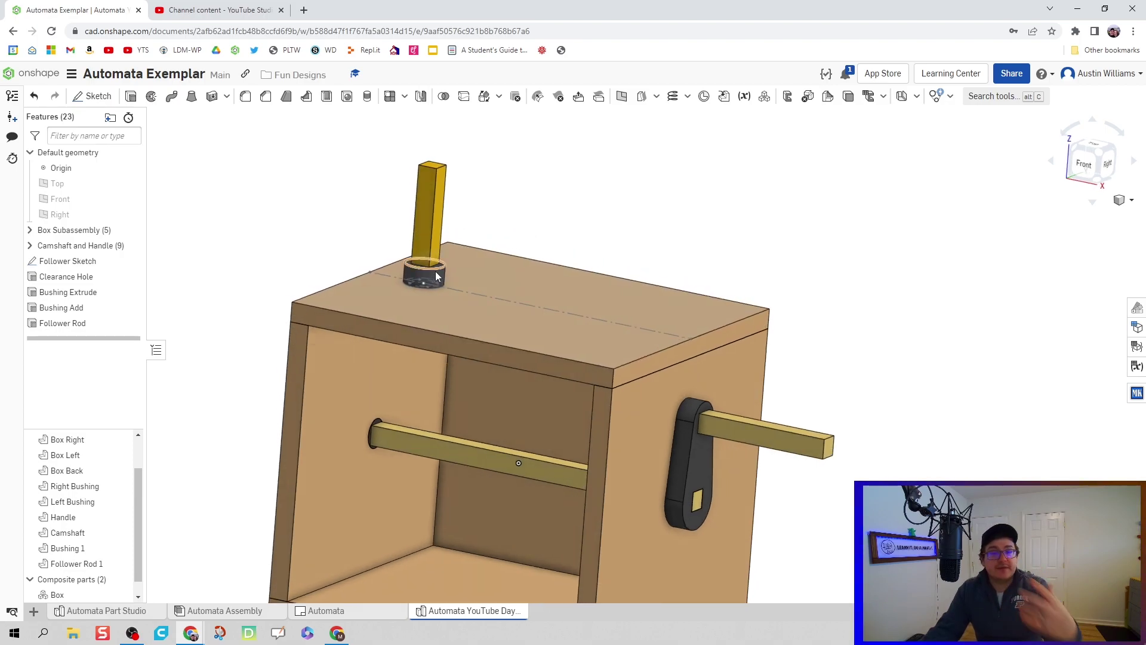
{"action": "right_click_drag", "start_coordinate": [426, 227], "coordinate": [327, 303]}
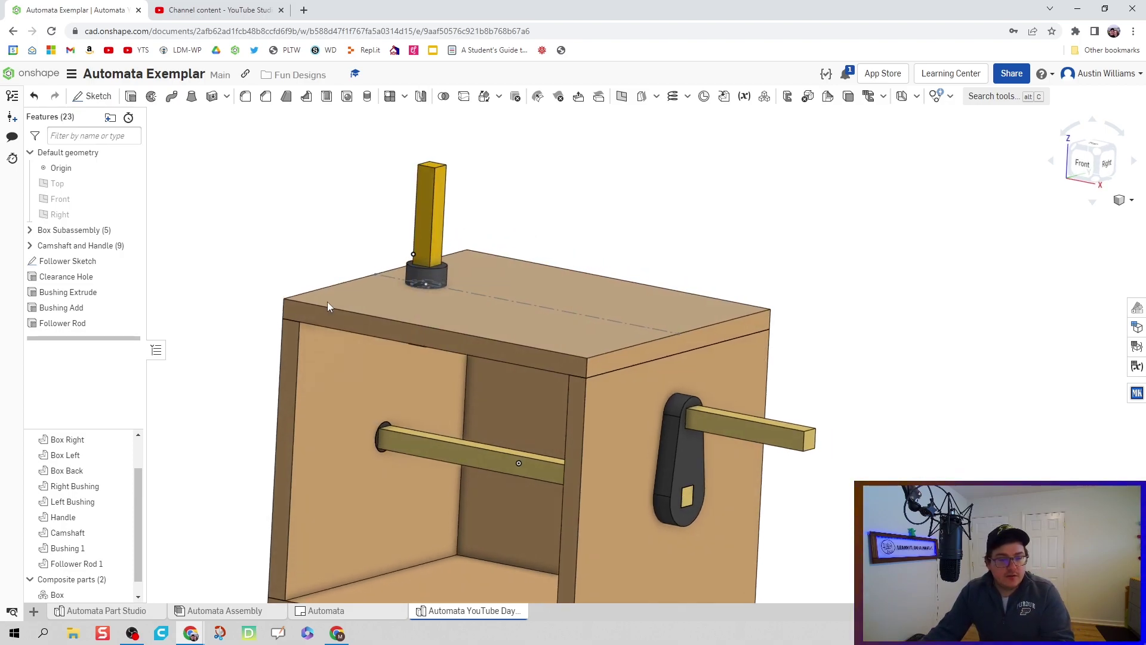
{"action": "right_click", "coordinate": [74, 564]}
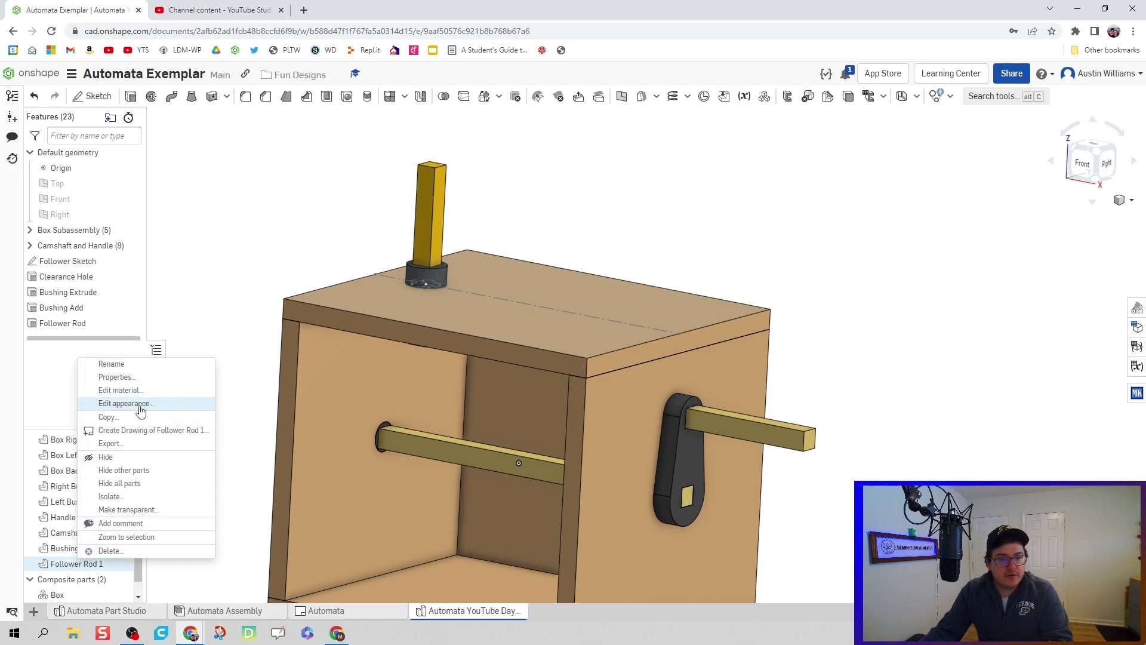
{"action": "left_click", "coordinate": [140, 406]}
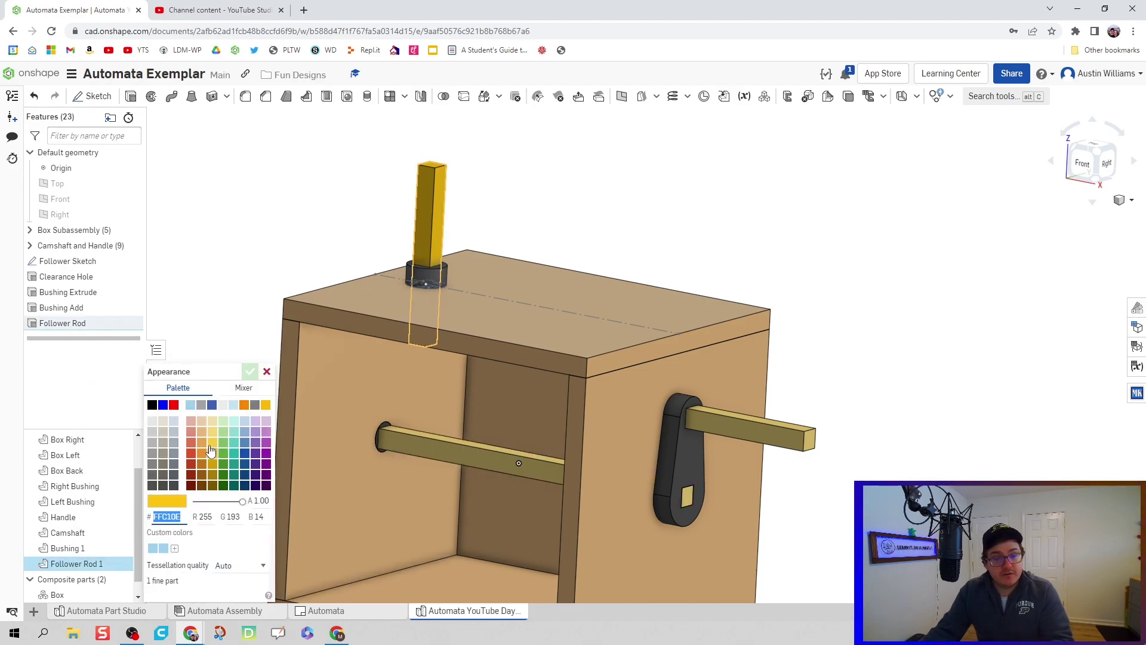
{"action": "left_click", "coordinate": [210, 451]}
{"action": "left_click", "coordinate": [215, 436]}
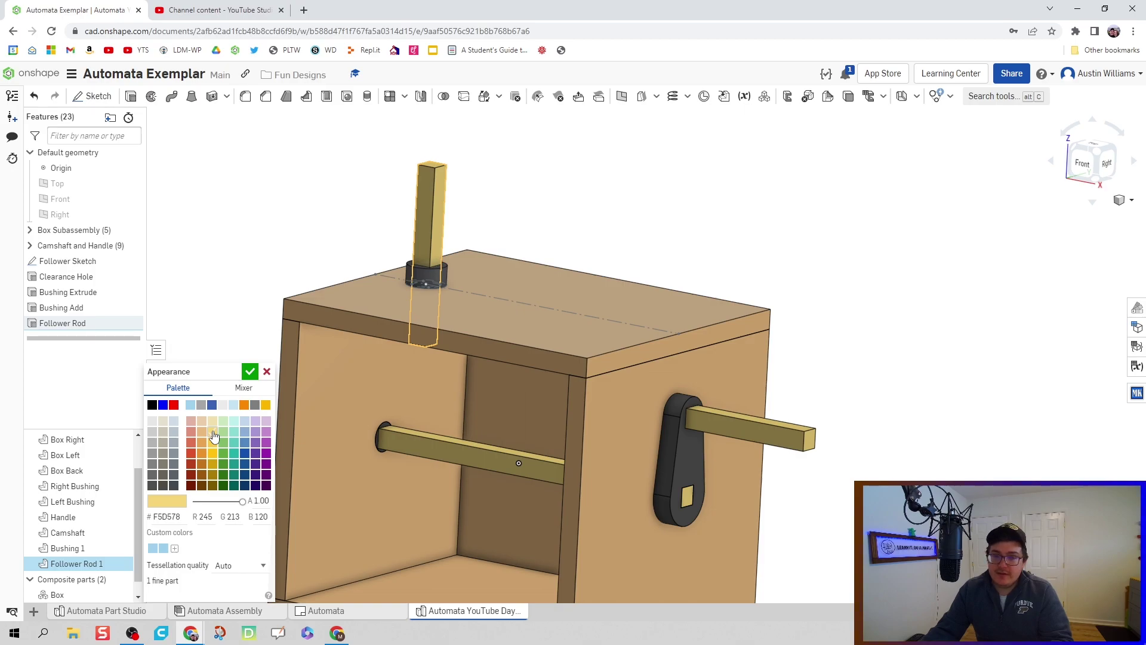
{"action": "left_click", "coordinate": [250, 372]}
{"action": "mouse_move", "coordinate": [277, 298]}
{"action": "right_mouse_down"}
{"action": "mouse_move", "coordinate": [278, 287]}
{"action": "mouse_move", "coordinate": [277, 308]}
{"action": "right_mouse_up"}
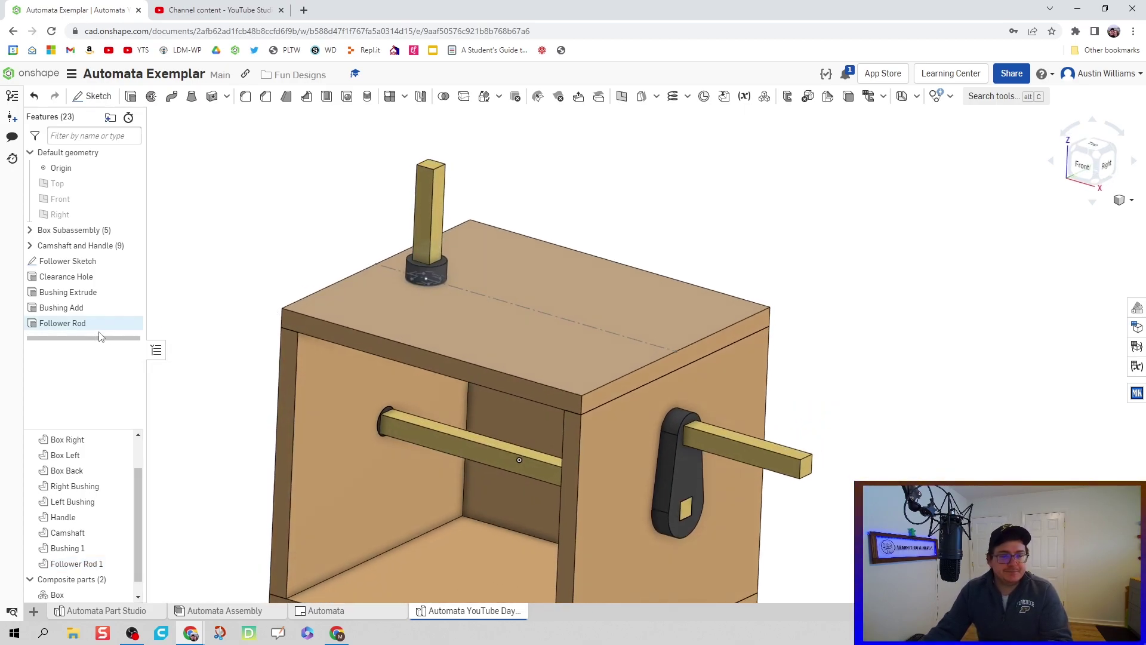
- Hide the Follower Sketch from the feature list and pan the box down slightly
{"action": "left_click", "coordinate": [131, 262]}
{"action": "mouse_move", "coordinate": [285, 255]}
{"action": "middle_mouse_down"}
{"action": "mouse_move", "coordinate": [276, 281]}
{"action": "mouse_move", "coordinate": [270, 269]}
{"action": "middle_mouse_up"}
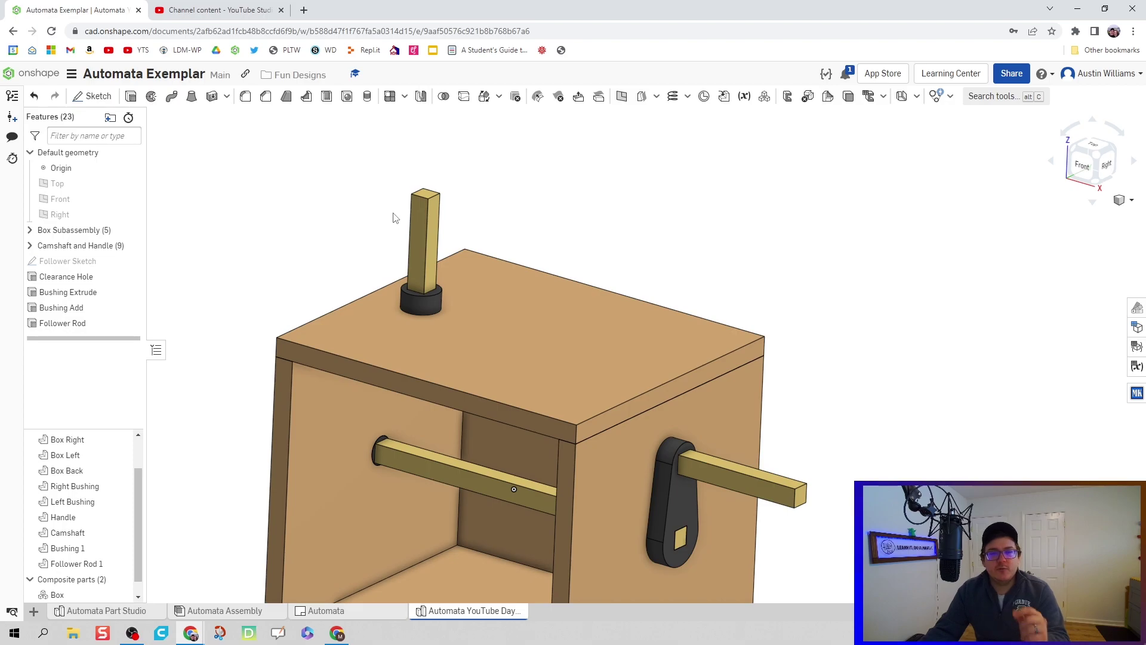
- Start a linear pattern named 'Follower Rods, Bushings, and Clearance Hole'
{"action": "left_click", "coordinate": [405, 97]}
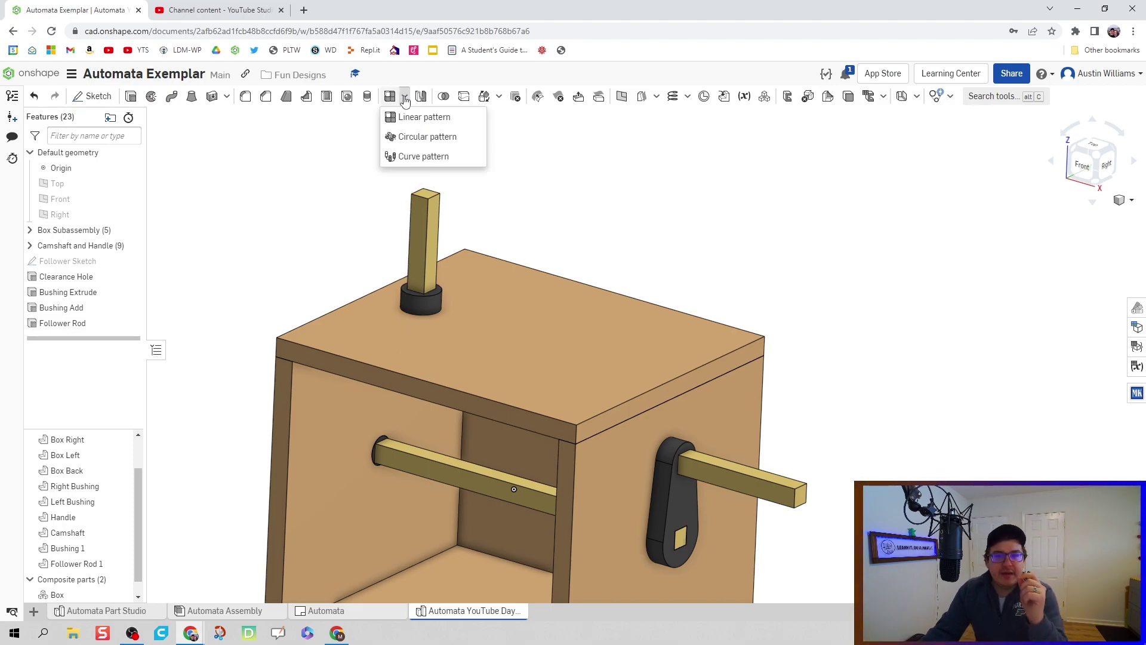
{"action": "left_click", "coordinate": [415, 116]}
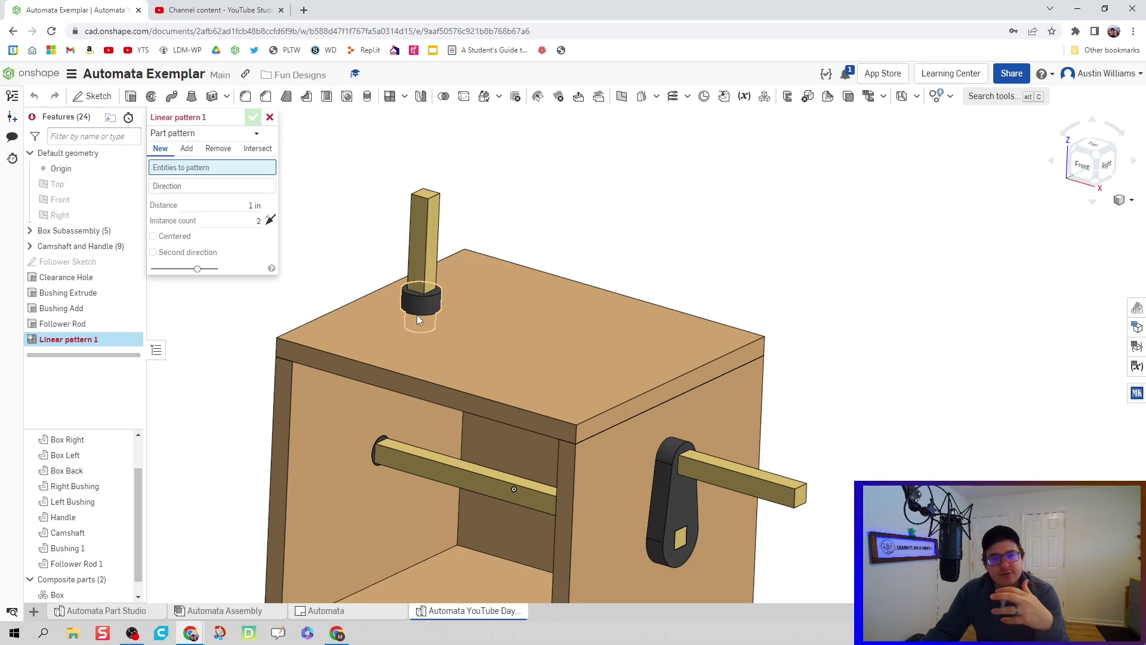
{"action": "left_click", "coordinate": [237, 135]}
{"action": "left_click", "coordinate": [216, 131]}
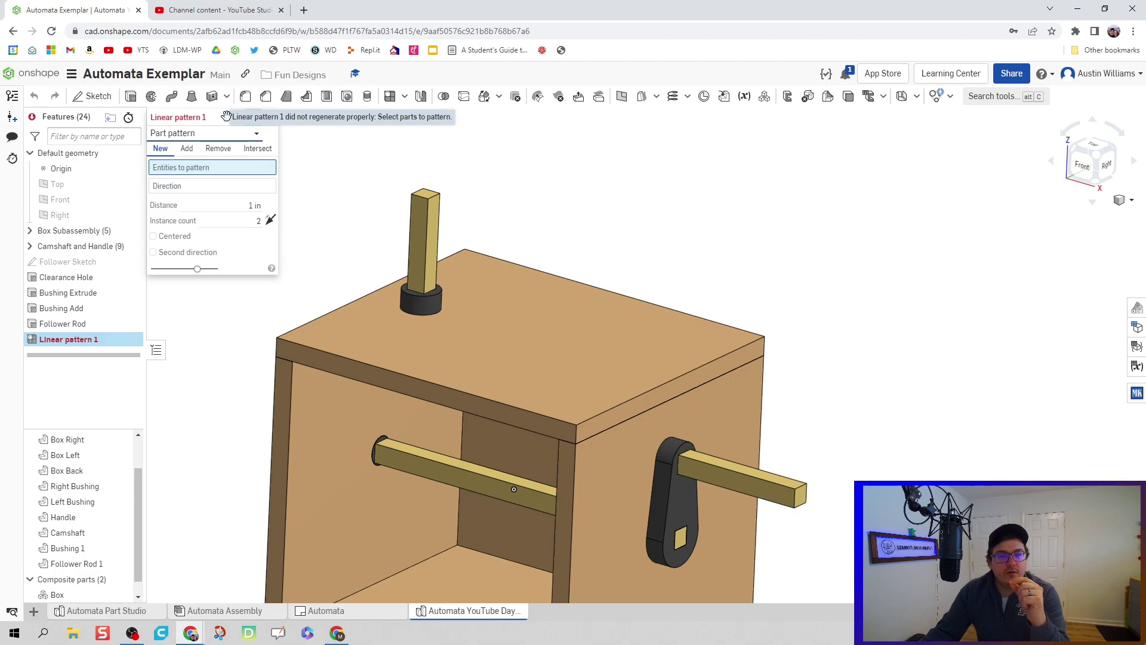
{"action": "left_click", "coordinate": [235, 118]}
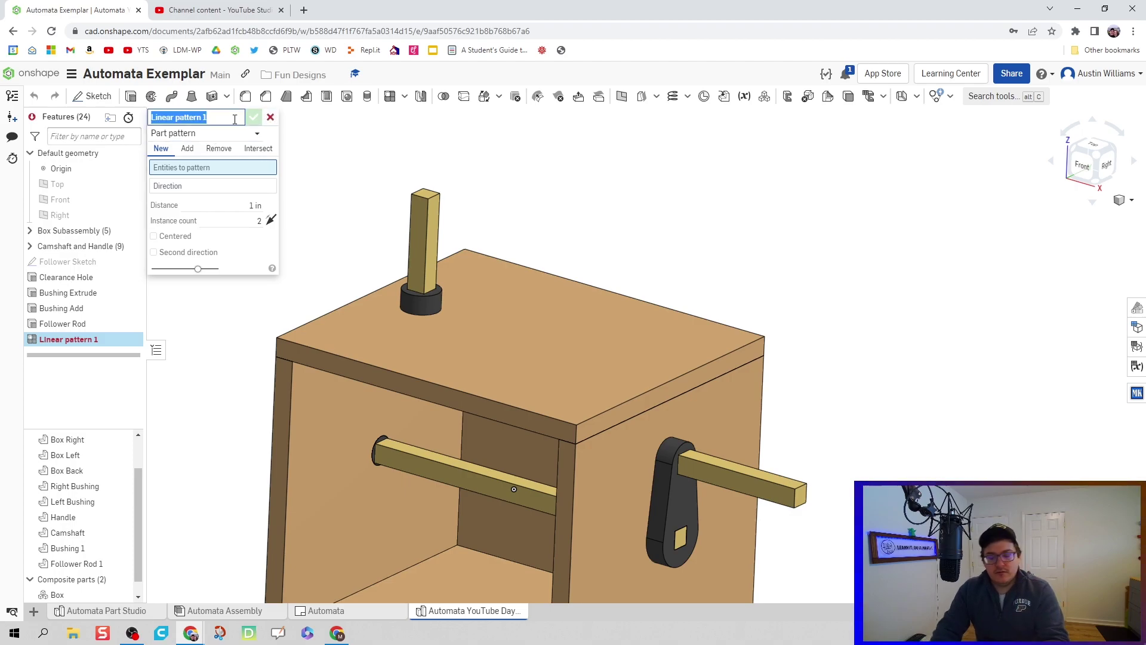
{"action": "type", "text": "Fol"}
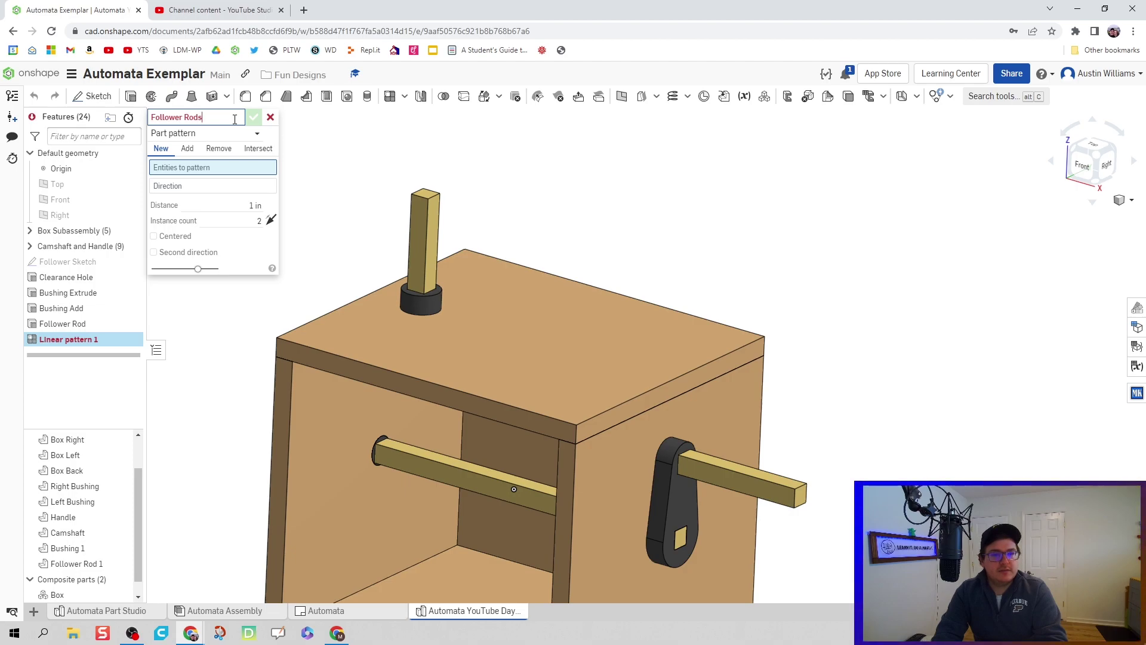
{"action": "type", "text": "lower Rods"}
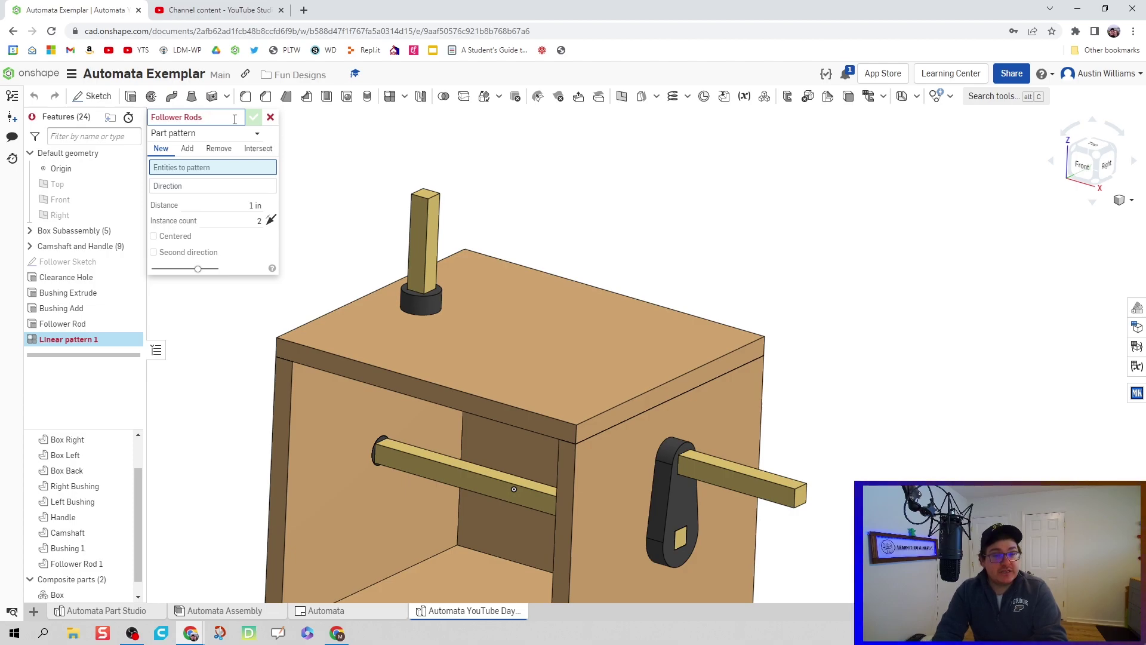
{"action": "type", "text": ", Bushing"}
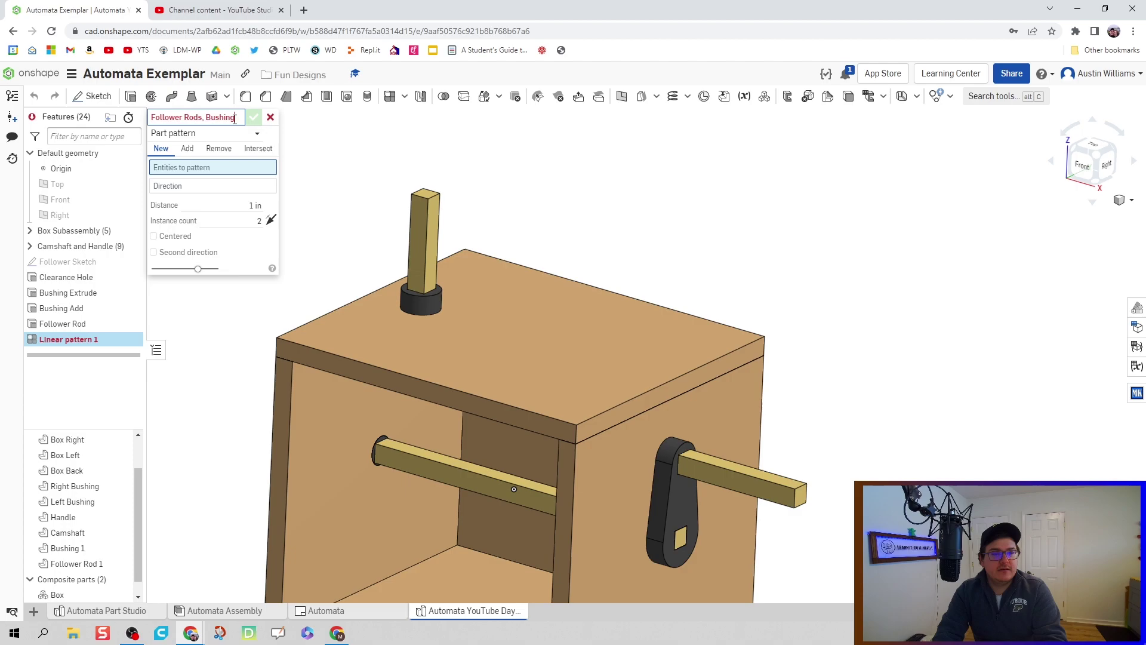
{"action": "type", "text": "s, and Clear"}
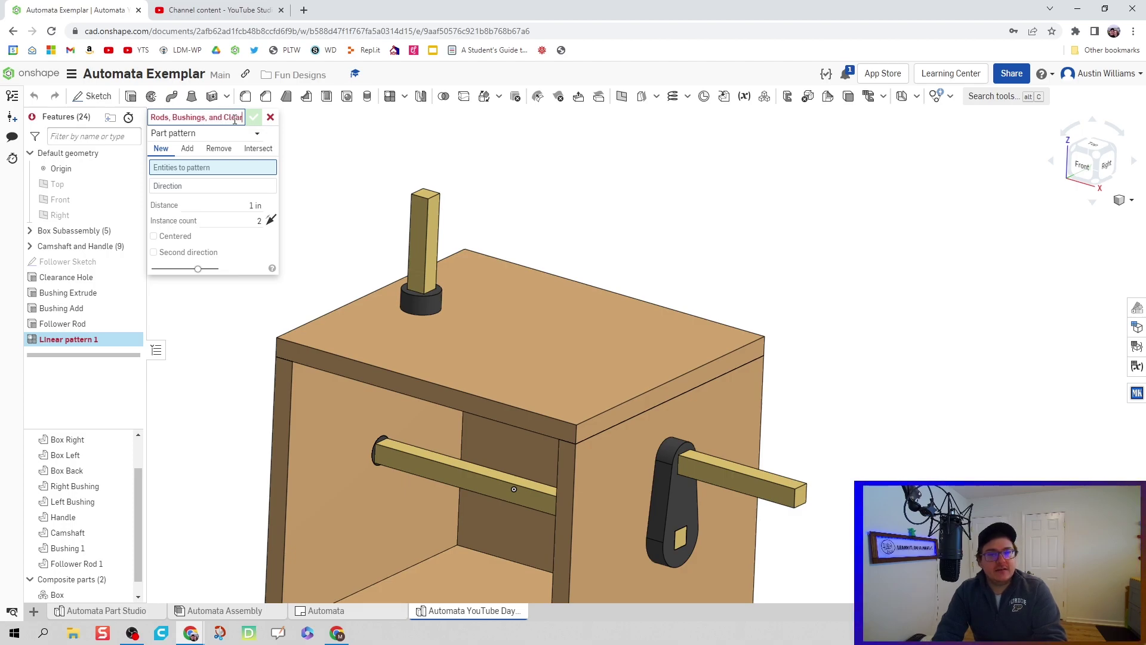
{"action": "type", "text": "ance Hol"}
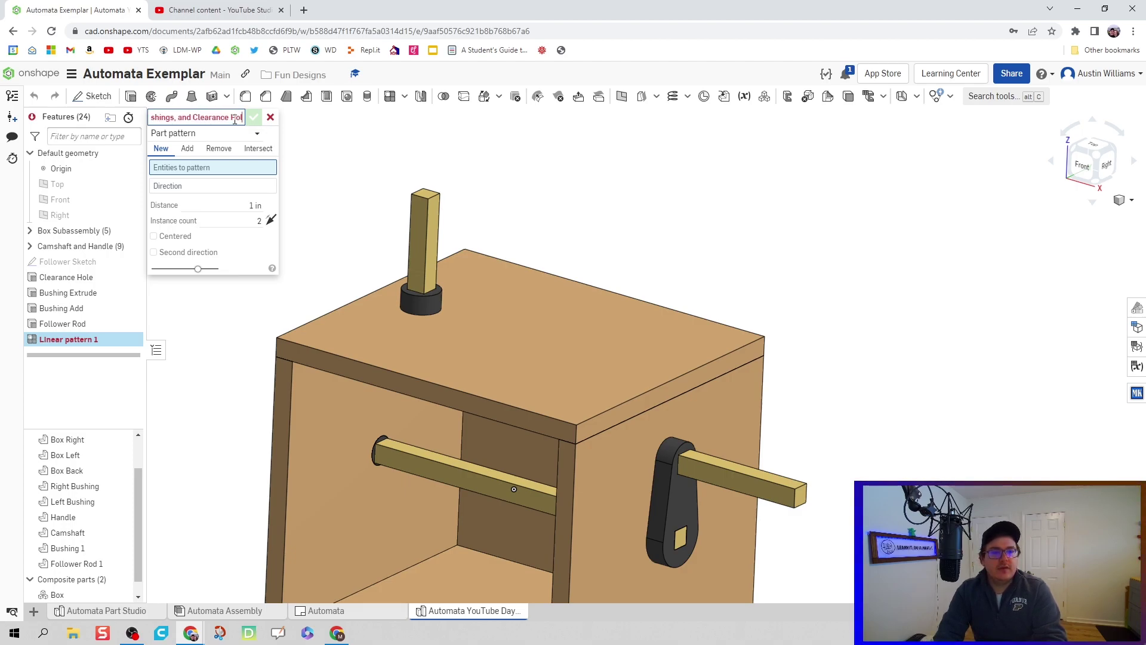
{"action": "type", "text": "e"}
{"action": "left_click", "coordinate": [229, 134]}
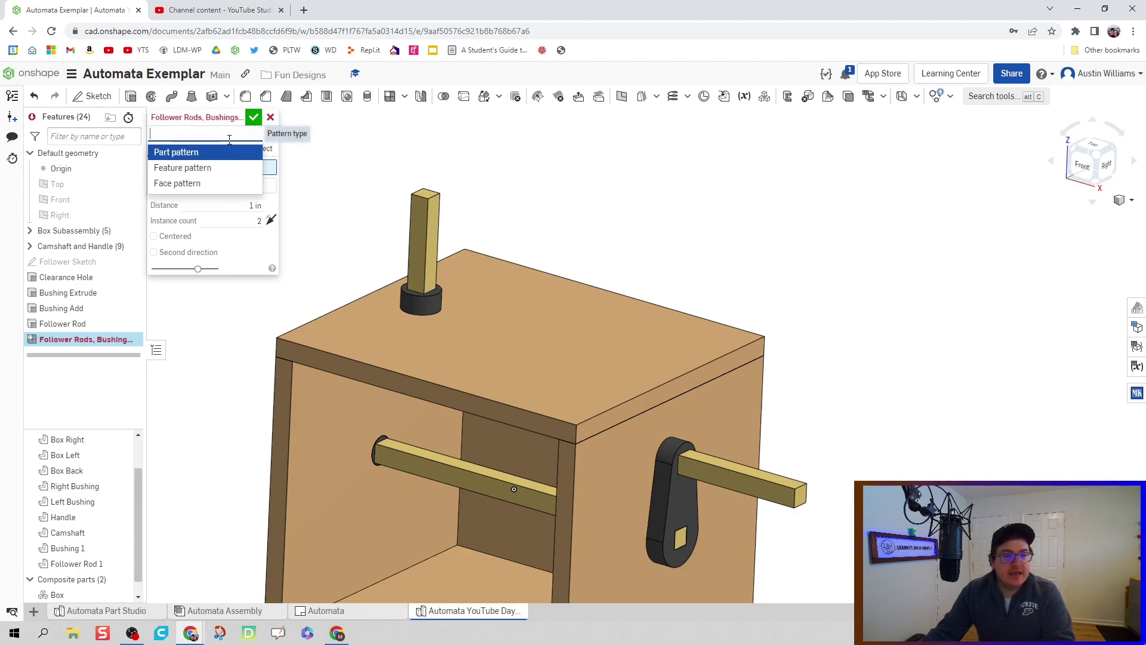
- Make it a feature pattern of Clearance Hole, Bushing Extrude, Bushing Add and Follower Rod
{"action": "left_click", "coordinate": [224, 170]}
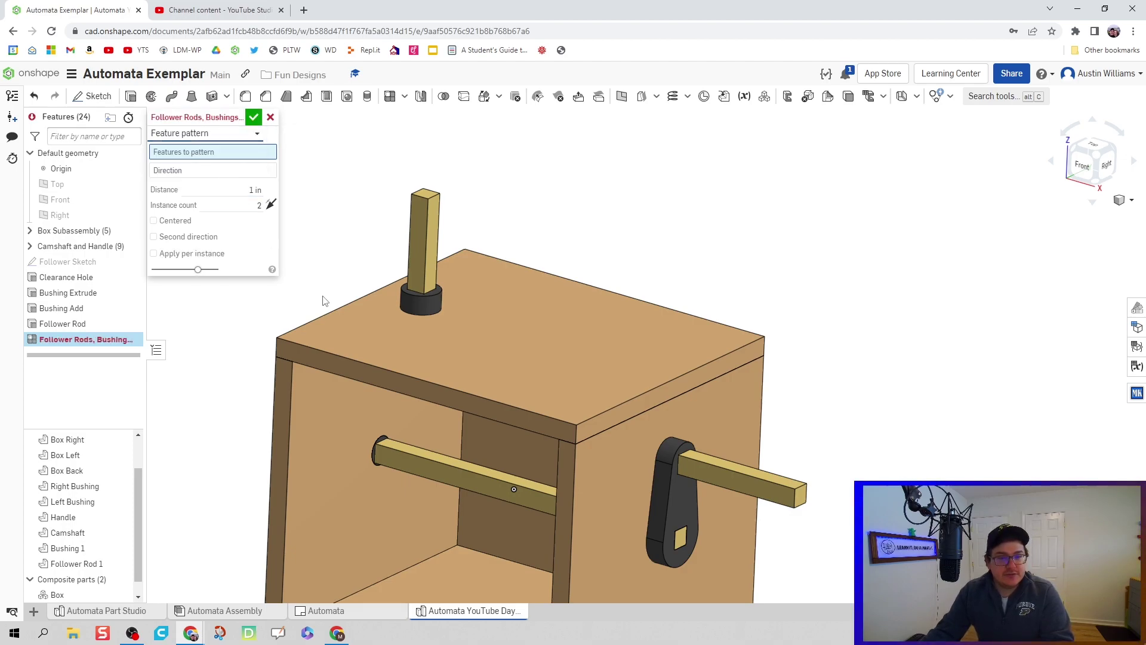
{"action": "left_click", "coordinate": [100, 279]}
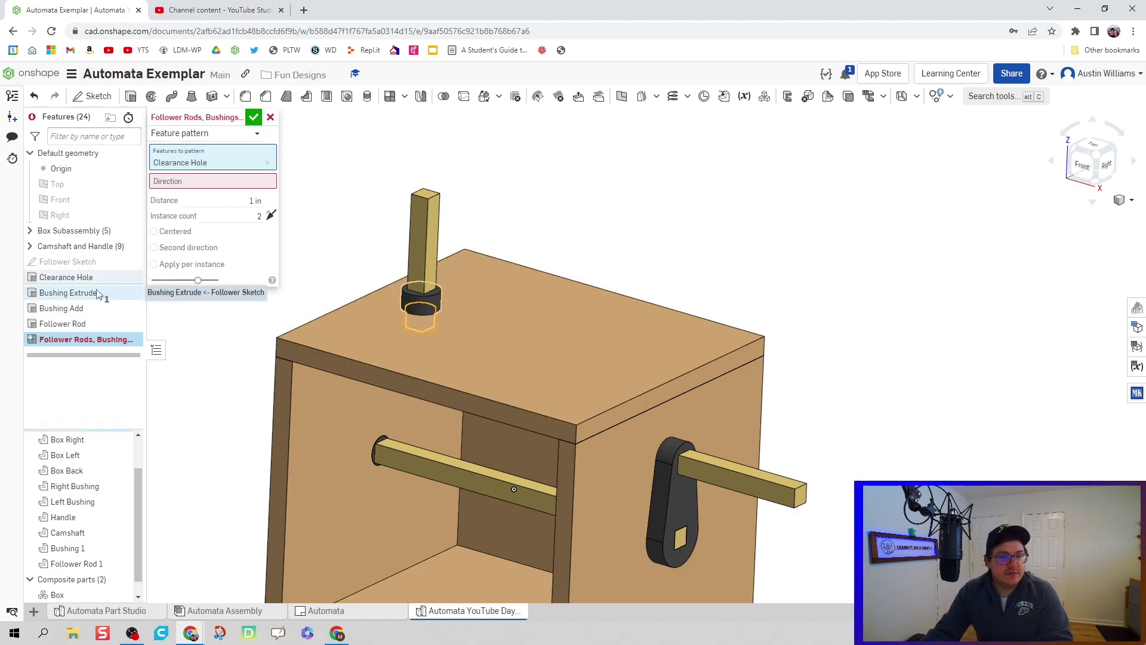
{"action": "left_click", "coordinate": [98, 293]}
{"action": "left_click", "coordinate": [93, 309]}
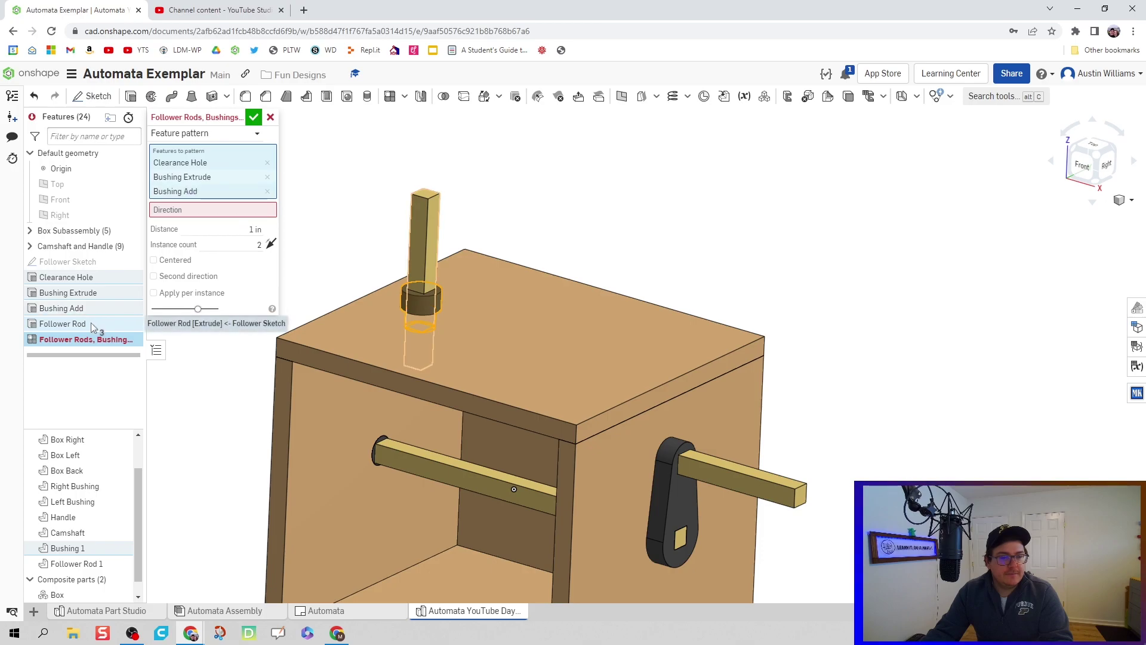
{"action": "left_click", "coordinate": [91, 324]}
- Pattern along the box top's front edge, flipped onto the box, with 5 instances
{"action": "left_click", "coordinate": [212, 216]}
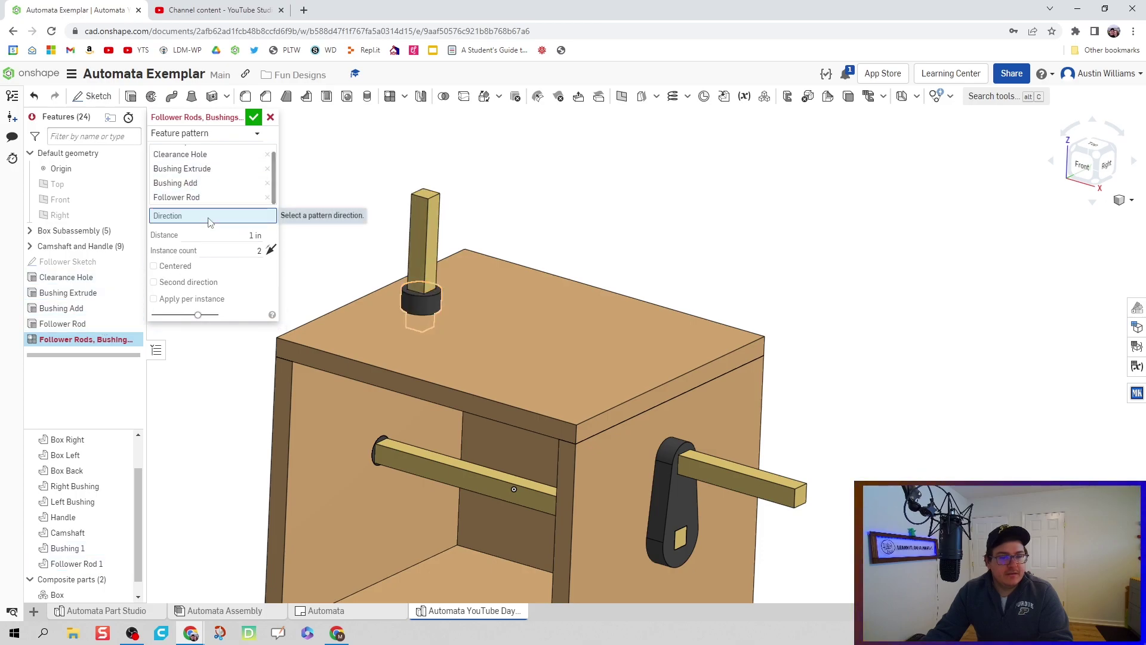
{"action": "left_click", "coordinate": [404, 375]}
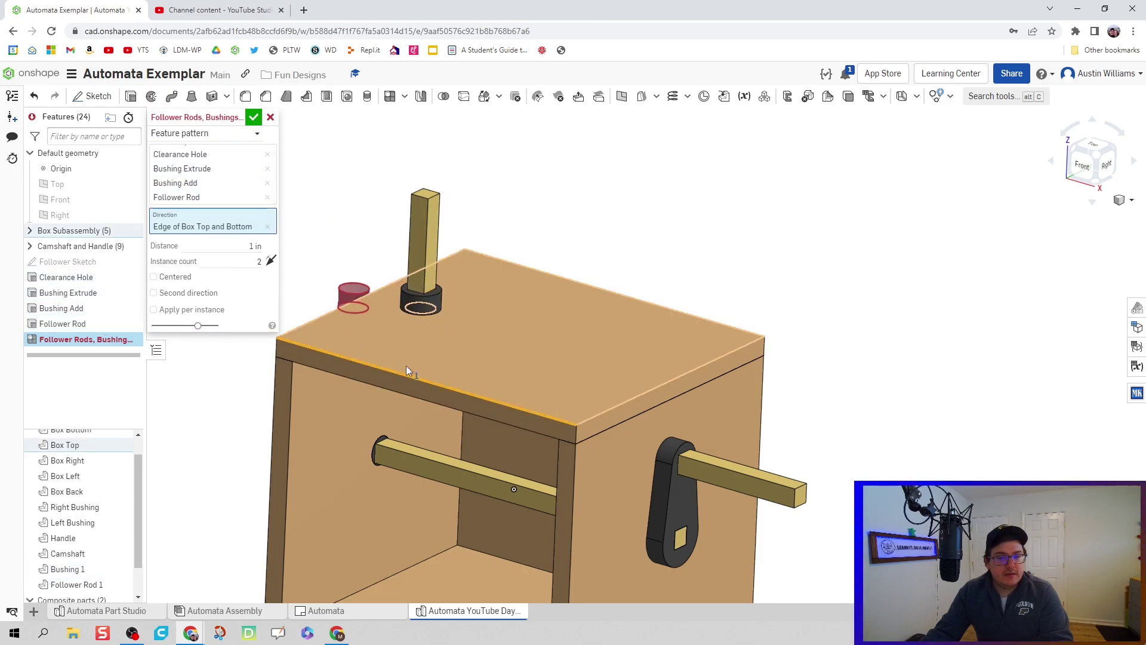
{"action": "right_click_drag", "start_coordinate": [400, 362], "coordinate": [352, 332]}
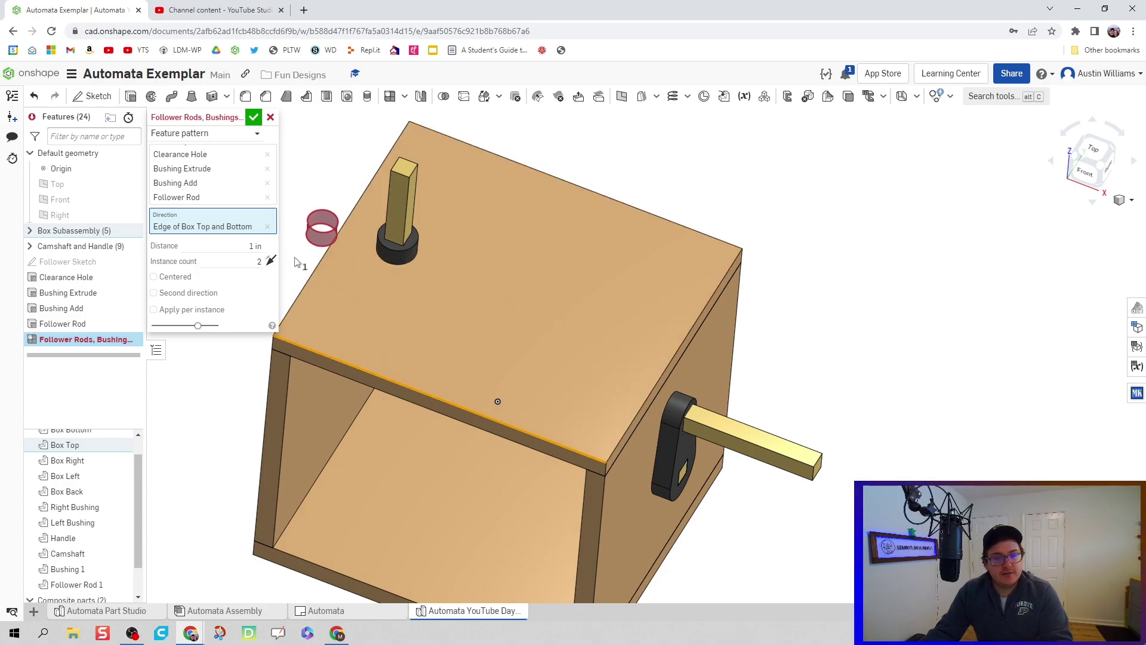
{"action": "middle_click_drag", "start_coordinate": [362, 349], "coordinate": [406, 373]}
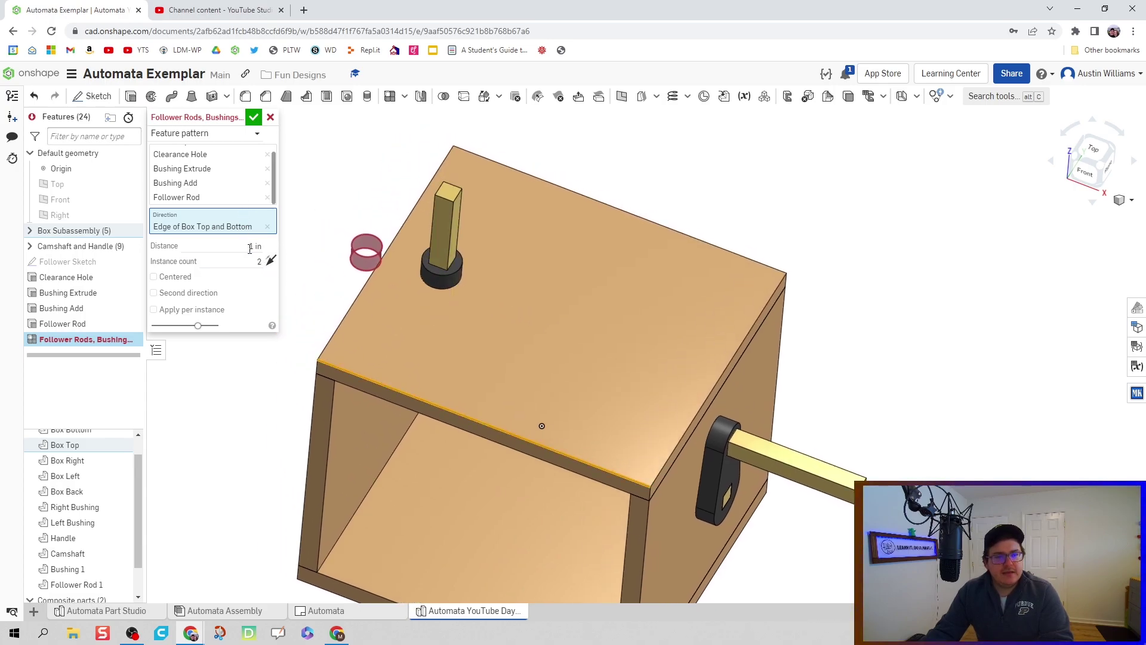
{"action": "left_click", "coordinate": [270, 260]}
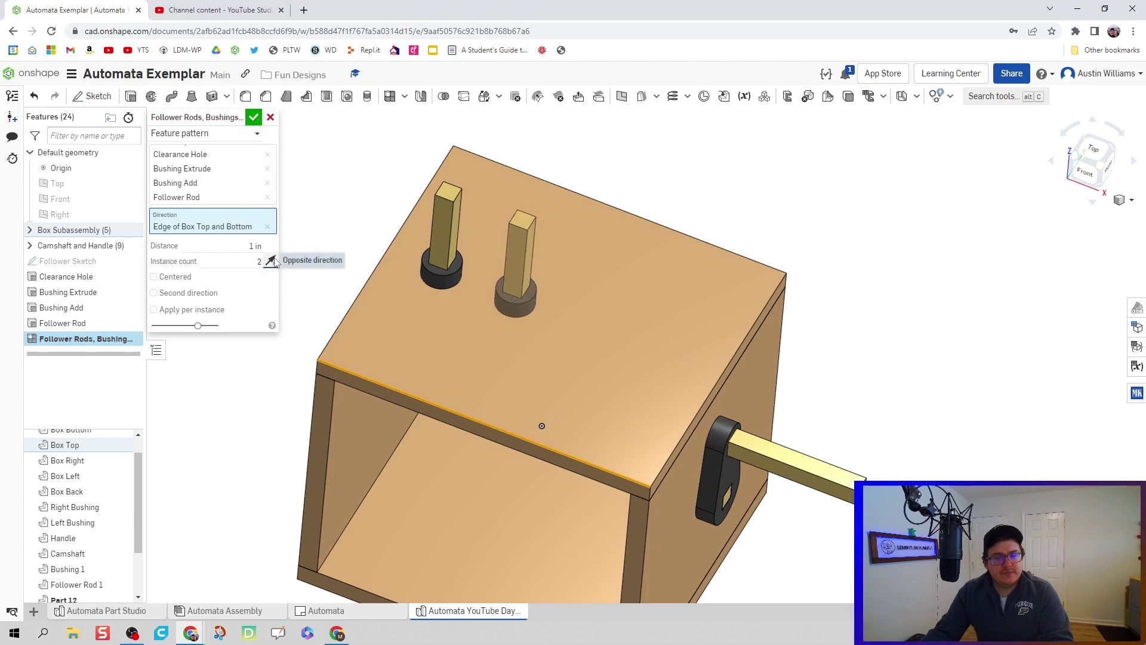
{"action": "right_click_drag", "start_coordinate": [372, 243], "coordinate": [370, 291]}
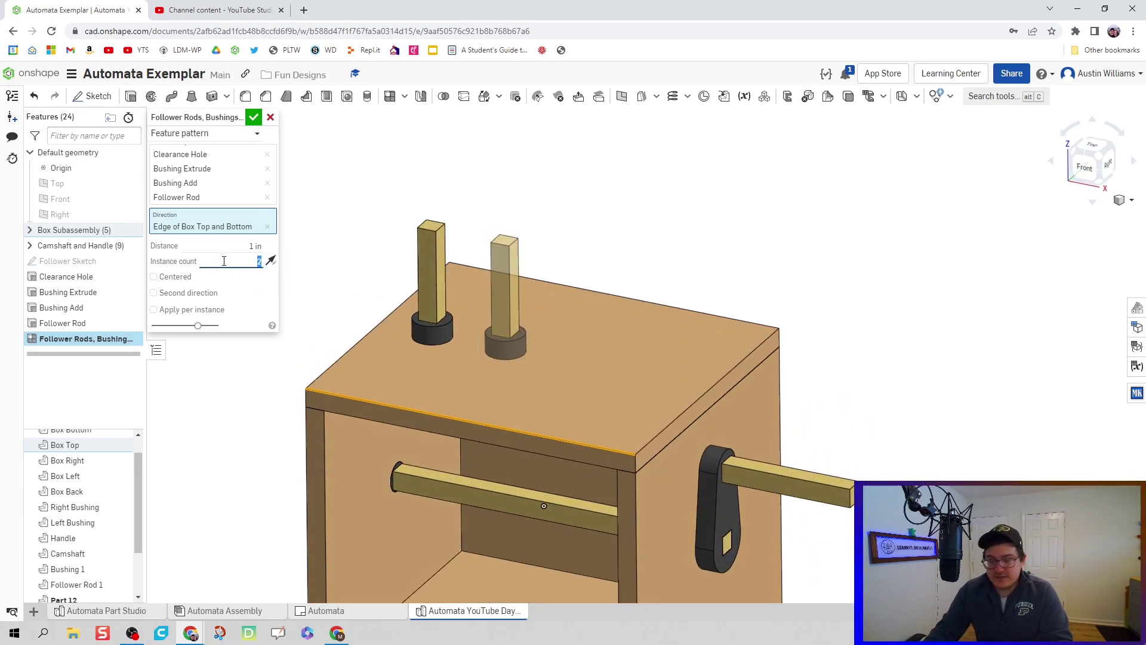
{"action": "type", "text": "5"}
{"action": "key", "text": "Return"}
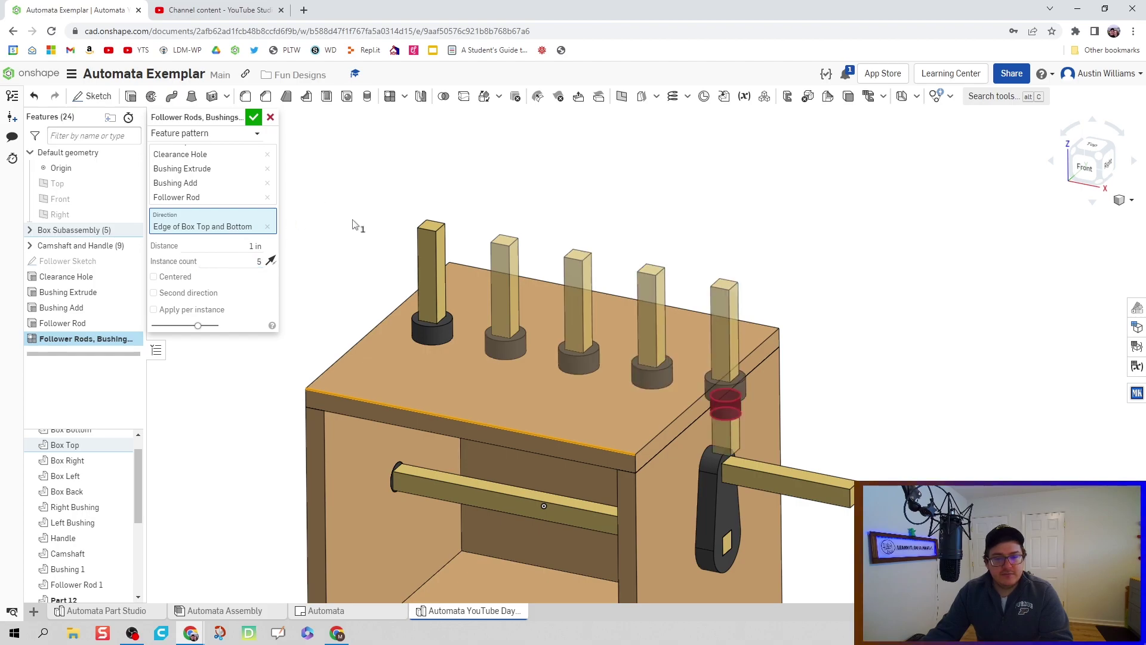
{"action": "mouse_move", "coordinate": [357, 247]}
{"action": "right_mouse_down"}
{"action": "mouse_move", "coordinate": [364, 236]}
{"action": "mouse_move", "coordinate": [373, 256]}
{"action": "mouse_move", "coordinate": [360, 284]}
{"action": "mouse_move", "coordinate": [371, 256]}
{"action": "mouse_move", "coordinate": [356, 241]}
{"action": "right_mouse_up"}
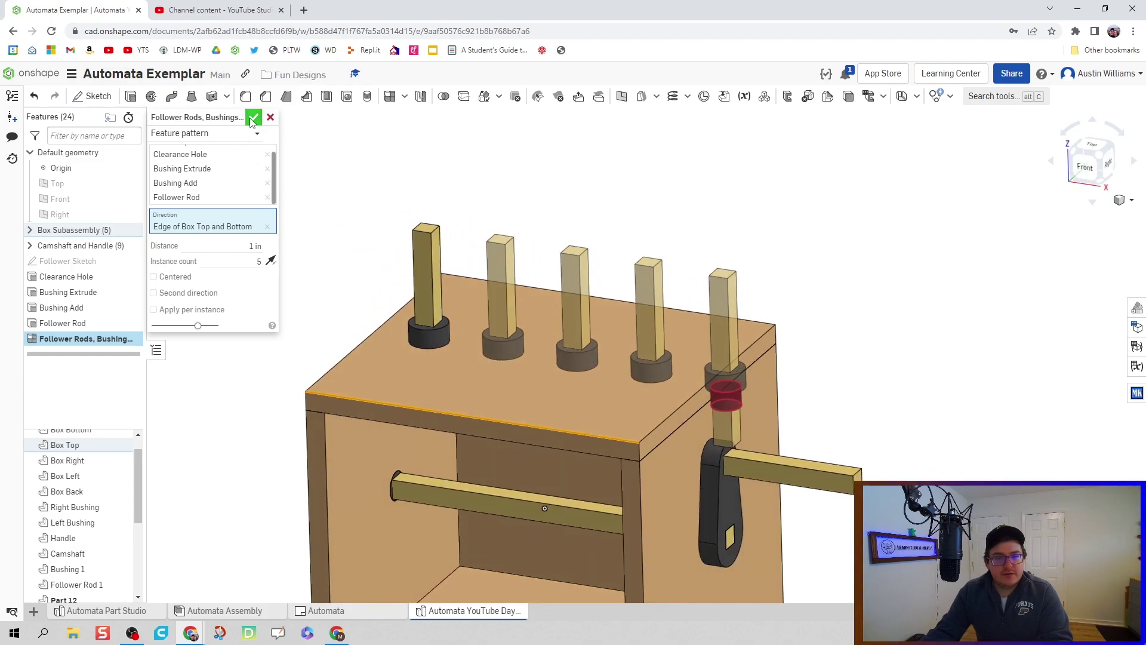
- Finish the pattern, then change the Follower Sketch's 0.75 in offset dimension to 0.5
{"action": "left_click", "coordinate": [253, 119]}
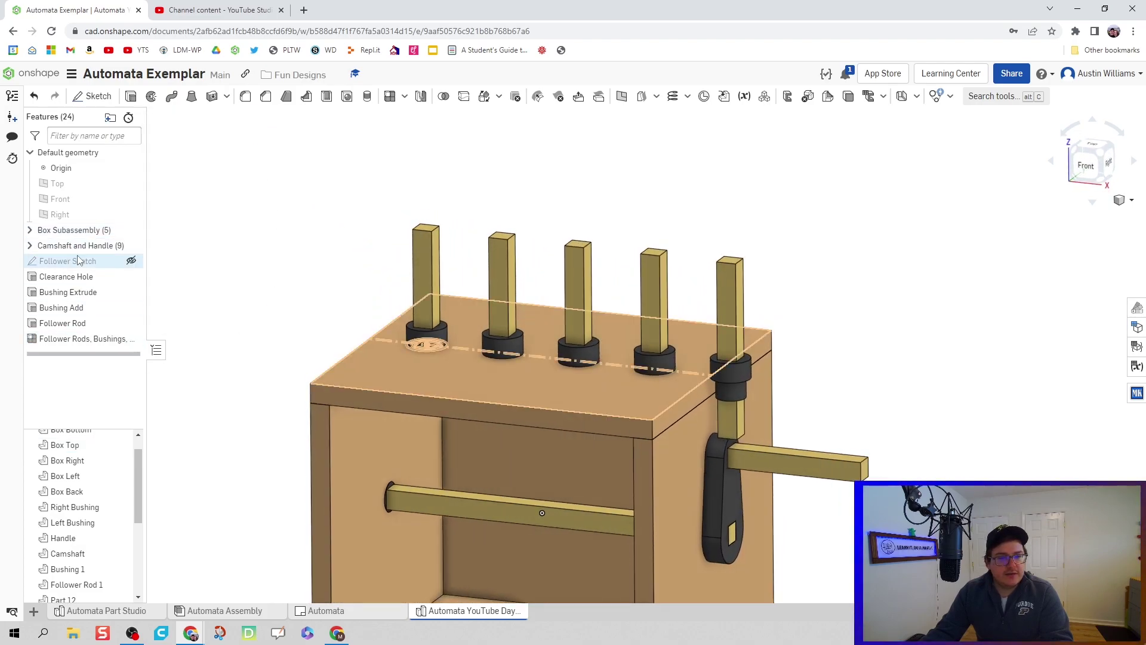
{"action": "double_click", "coordinate": [77, 260]}
{"action": "scroll", "coordinate": [389, 347], "scroll_direction": "up", "scroll_amount": 5}
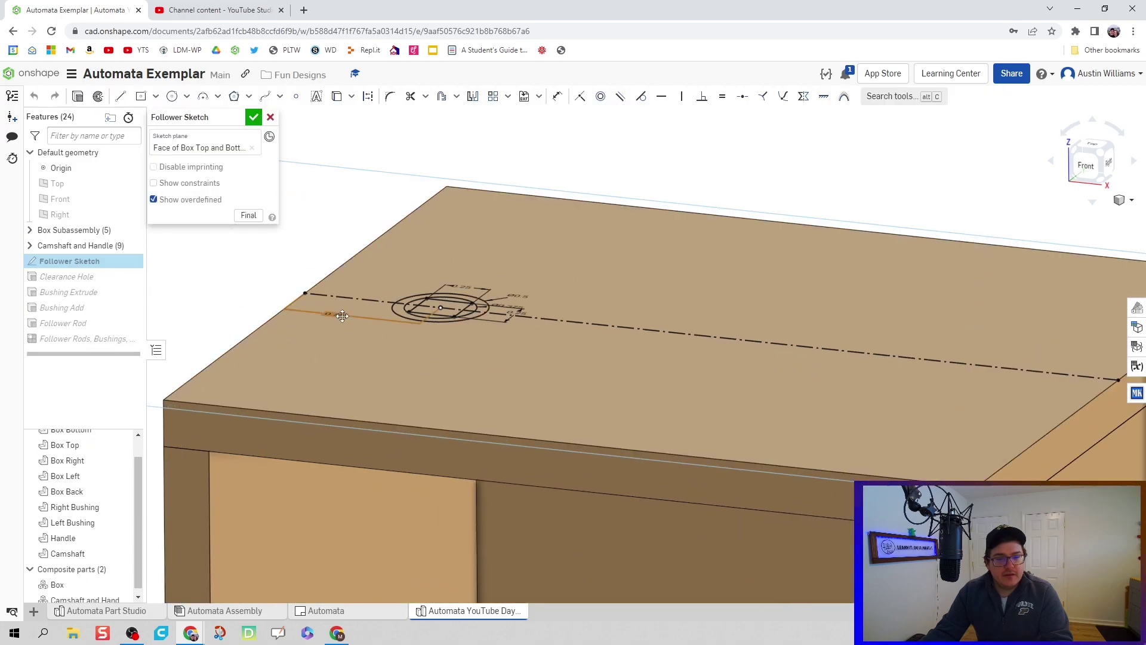
{"action": "double_click", "coordinate": [342, 316]}
{"action": "type", "text": "0.5"}
{"action": "key", "text": "Return"}
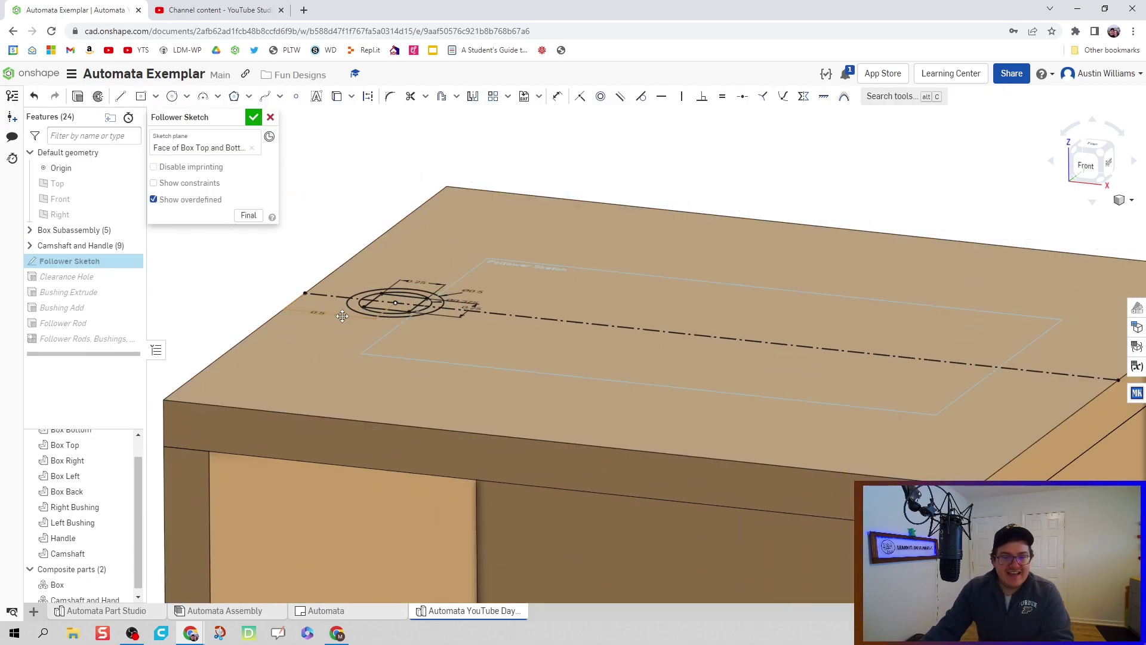
{"action": "left_click", "coordinate": [253, 117]}
{"action": "scroll", "coordinate": [287, 191], "scroll_direction": "down", "scroll_amount": 5}
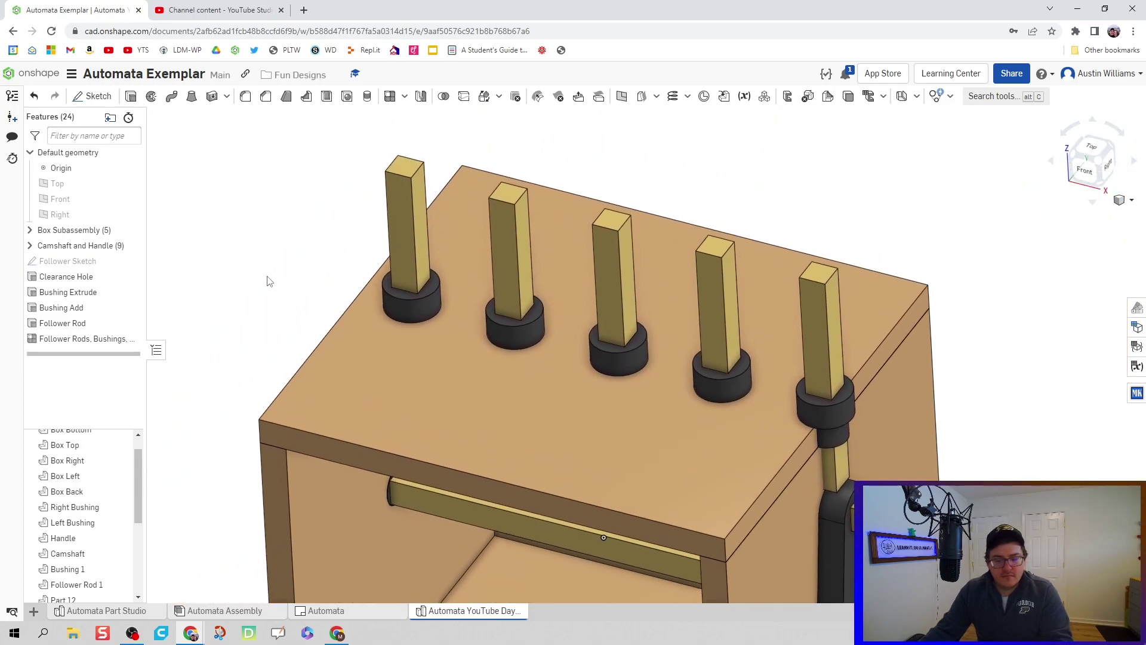
- Edit the follower rod pattern's spacing distance to 0.75 in and confirm
{"action": "double_click", "coordinate": [52, 341]}
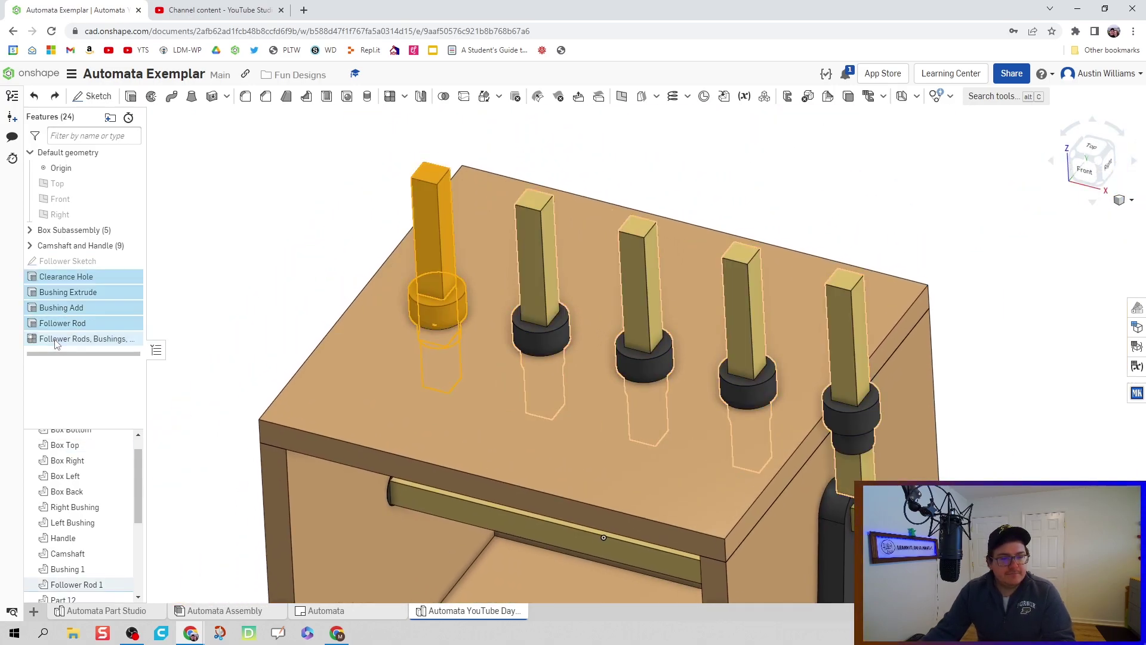
{"action": "left_click", "coordinate": [223, 246]}
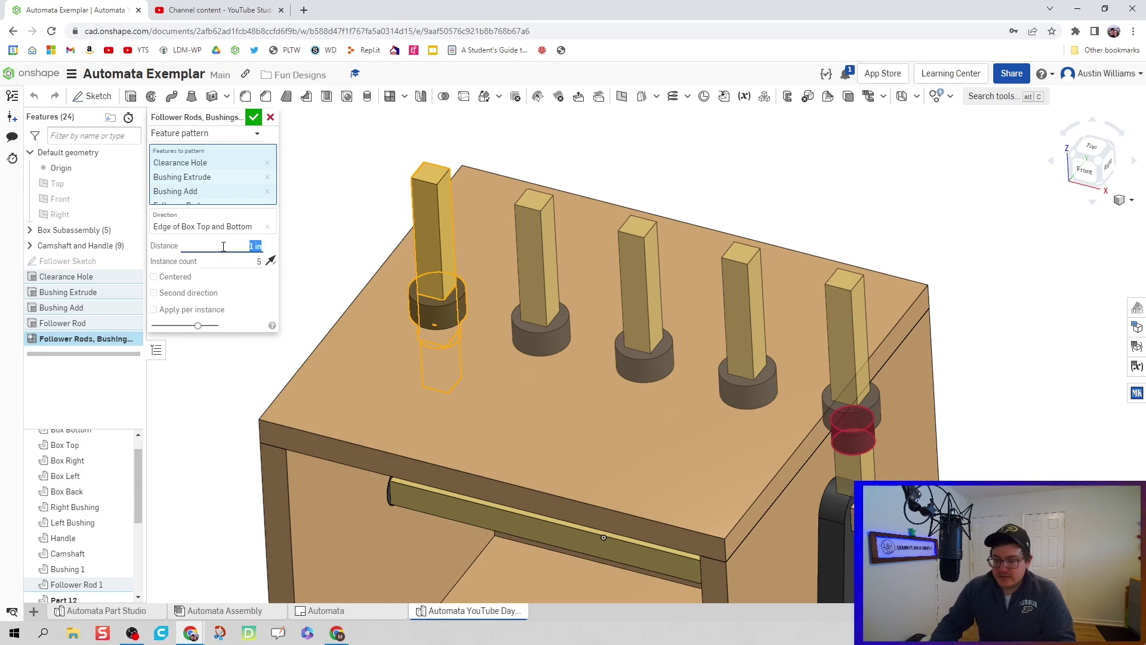
{"action": "type", "text": "0.75"}
{"action": "key", "text": "Return"}
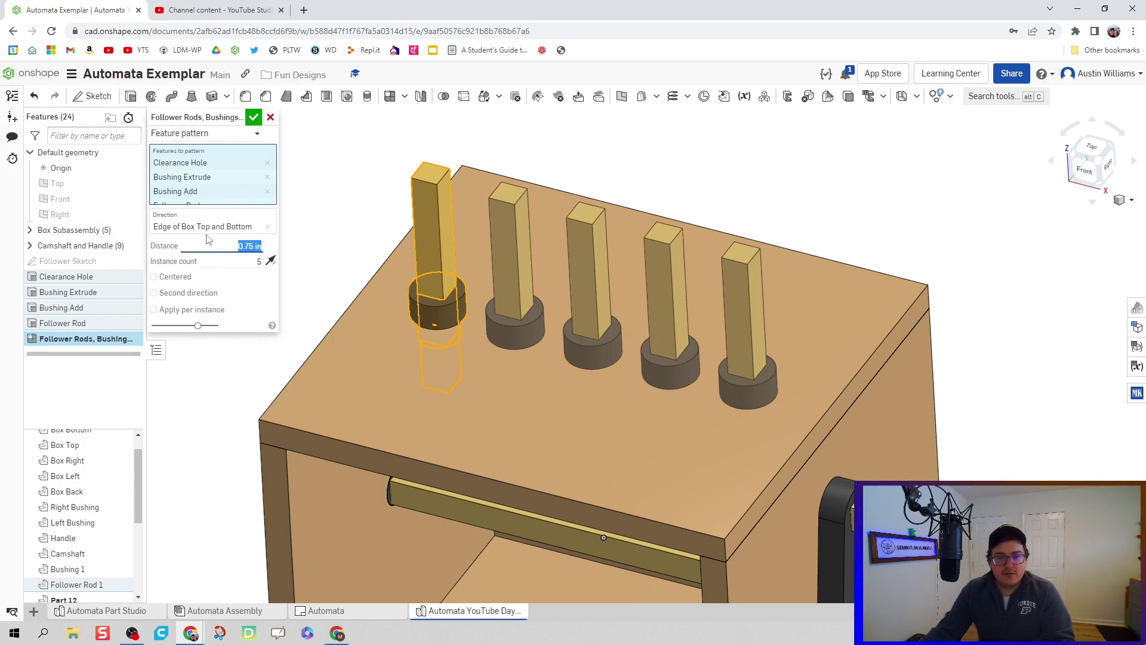
{"action": "right_click_drag", "start_coordinate": [308, 210], "coordinate": [323, 190]}
{"action": "left_click", "coordinate": [253, 120]}
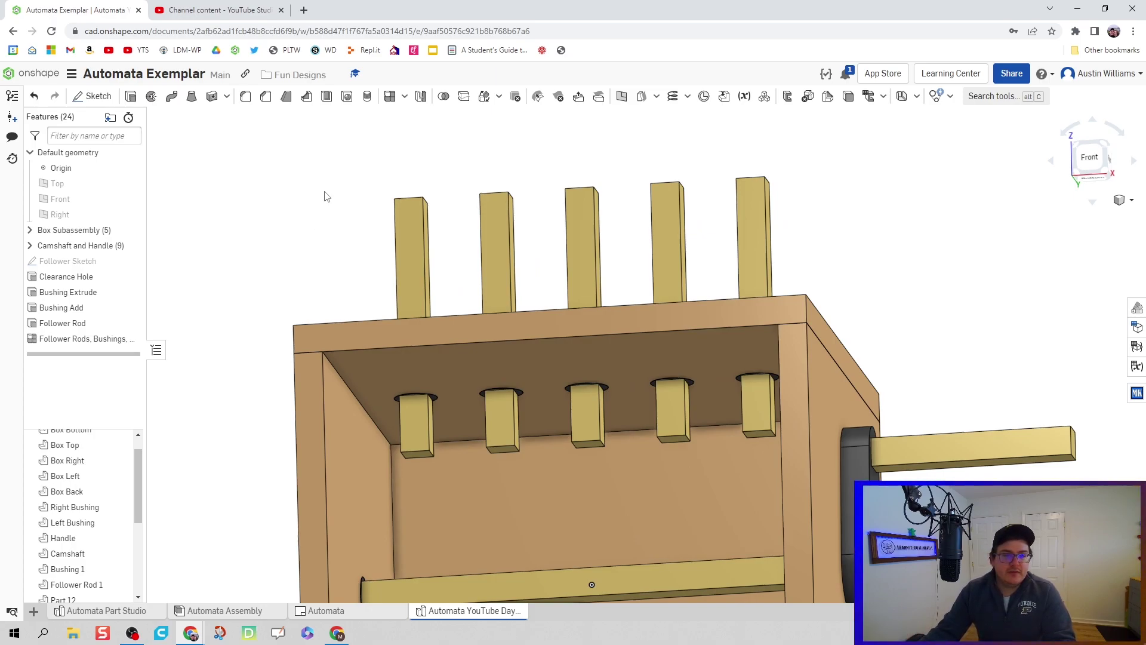
- Chamfer the first rod's four bottom edges at 0.125 in as the Follower Foot feature
{"action": "middle_click_drag", "start_coordinate": [327, 197], "coordinate": [315, 193]}
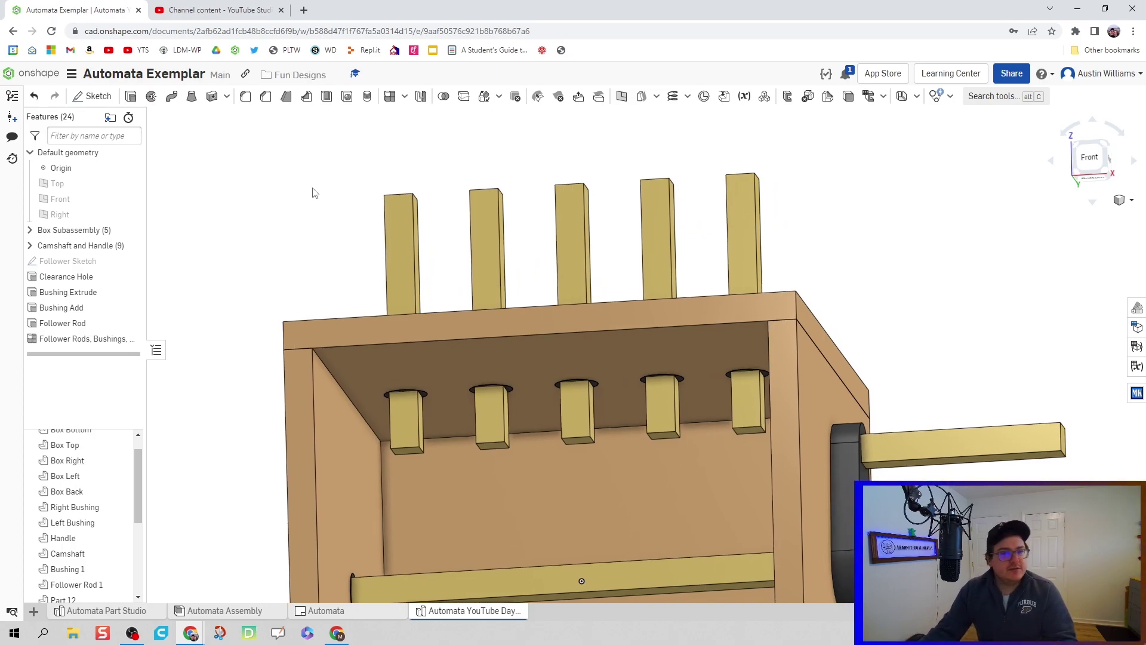
{"action": "left_click", "coordinate": [266, 97]}
{"action": "scroll", "coordinate": [370, 394], "scroll_direction": "up", "scroll_amount": 3}
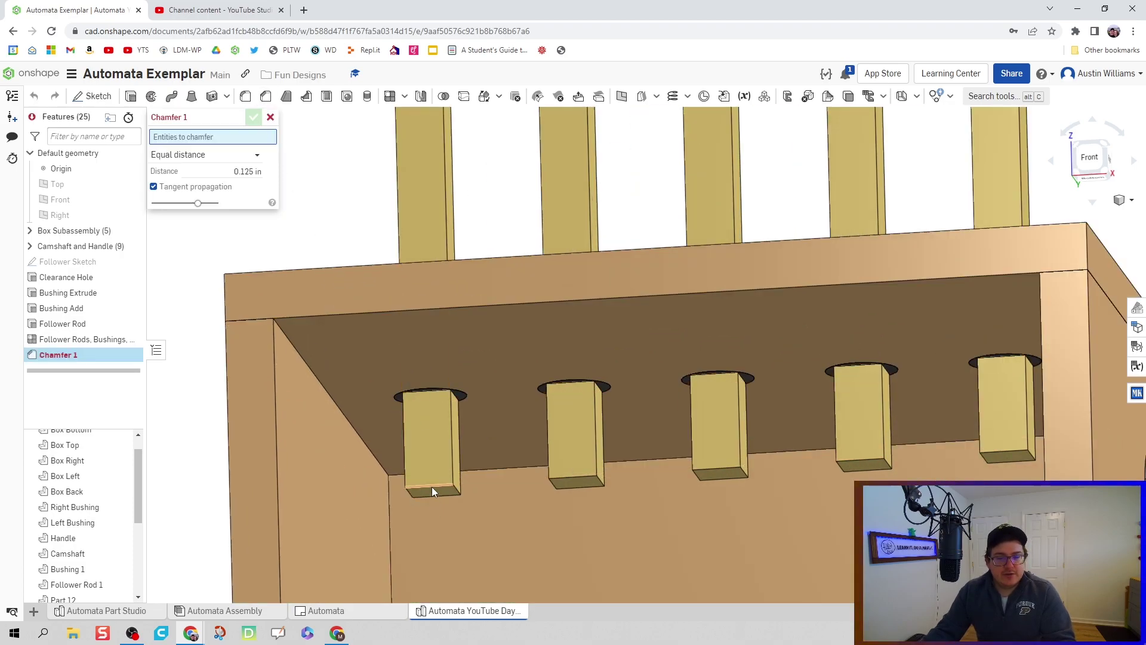
{"action": "scroll", "coordinate": [432, 486], "scroll_direction": "up", "scroll_amount": 2}
{"action": "left_click", "coordinate": [431, 484]}
{"action": "scroll", "coordinate": [428, 519], "scroll_direction": "up", "scroll_amount": 3}
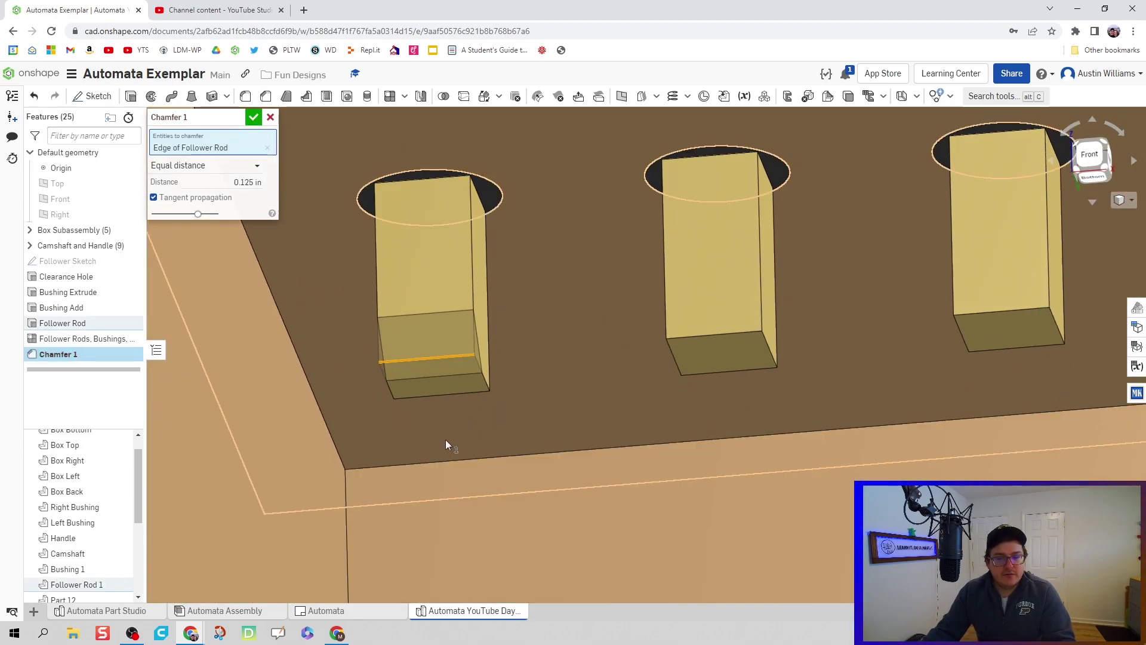
{"action": "left_click", "coordinate": [443, 396]}
{"action": "right_click_drag", "start_coordinate": [496, 370], "coordinate": [463, 394]}
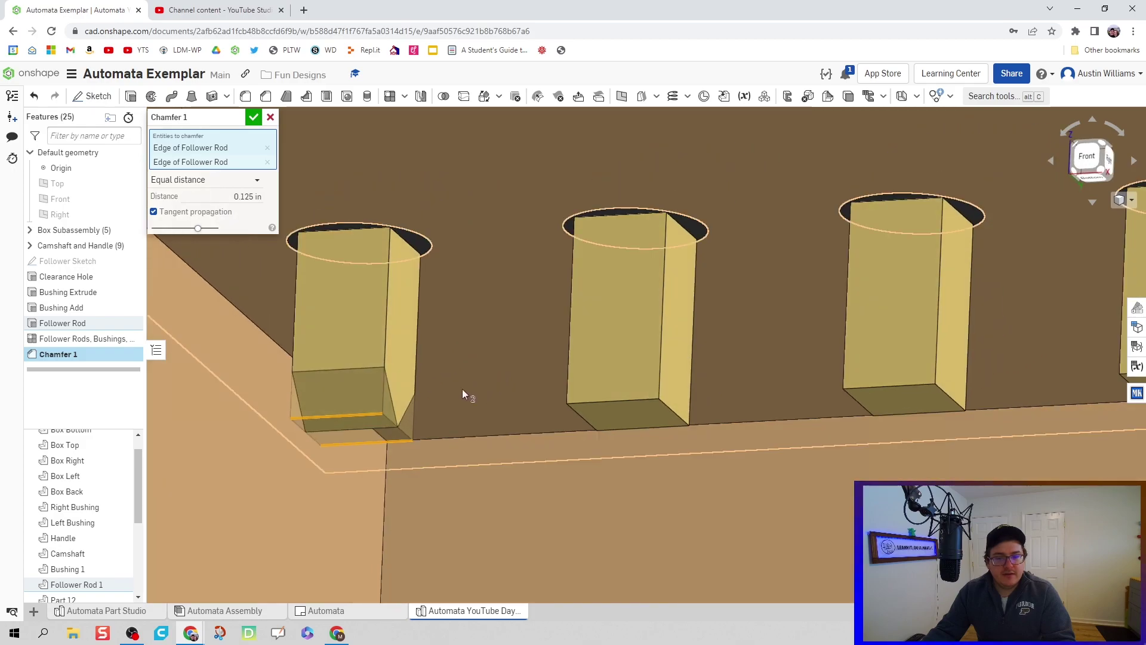
{"action": "left_click", "coordinate": [403, 430]}
{"action": "right_click_drag", "start_coordinate": [318, 449], "coordinate": [412, 441]}
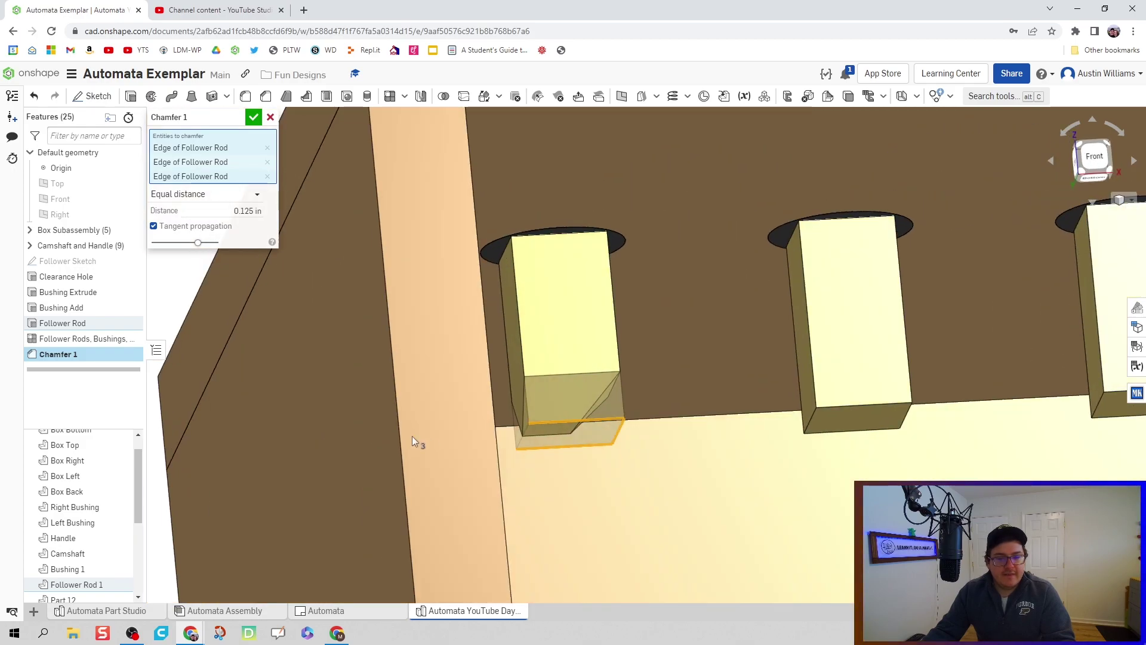
{"action": "left_click", "coordinate": [518, 442]}
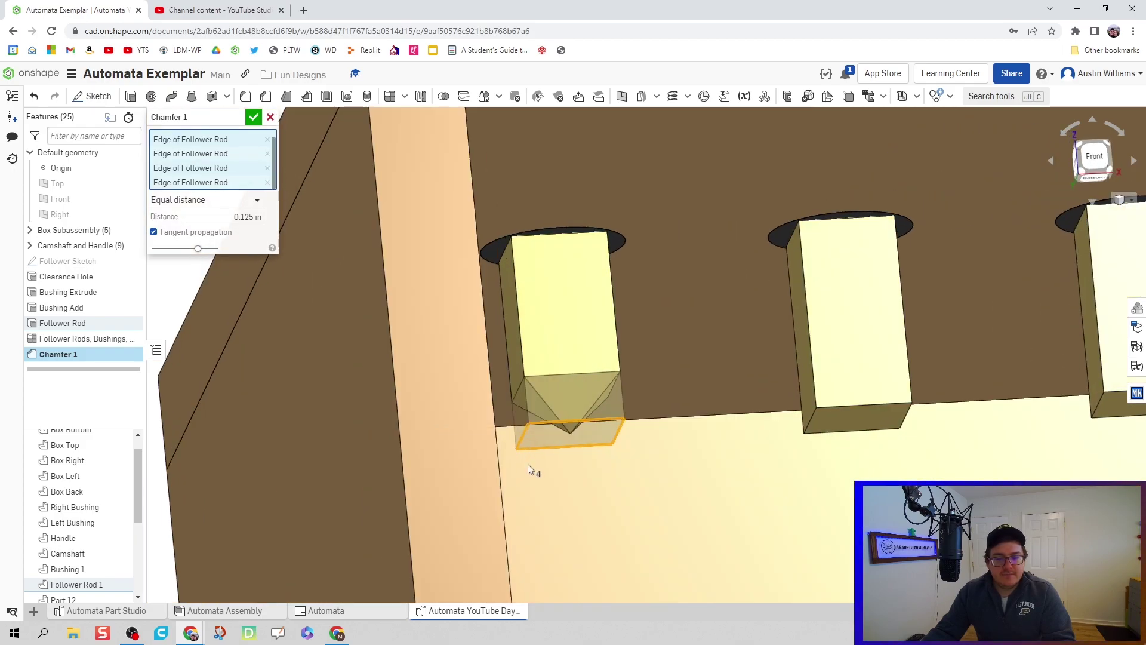
{"action": "scroll", "coordinate": [527, 464], "scroll_direction": "down", "scroll_amount": 5}
{"action": "scroll", "coordinate": [482, 370], "scroll_direction": "up", "scroll_amount": 2}
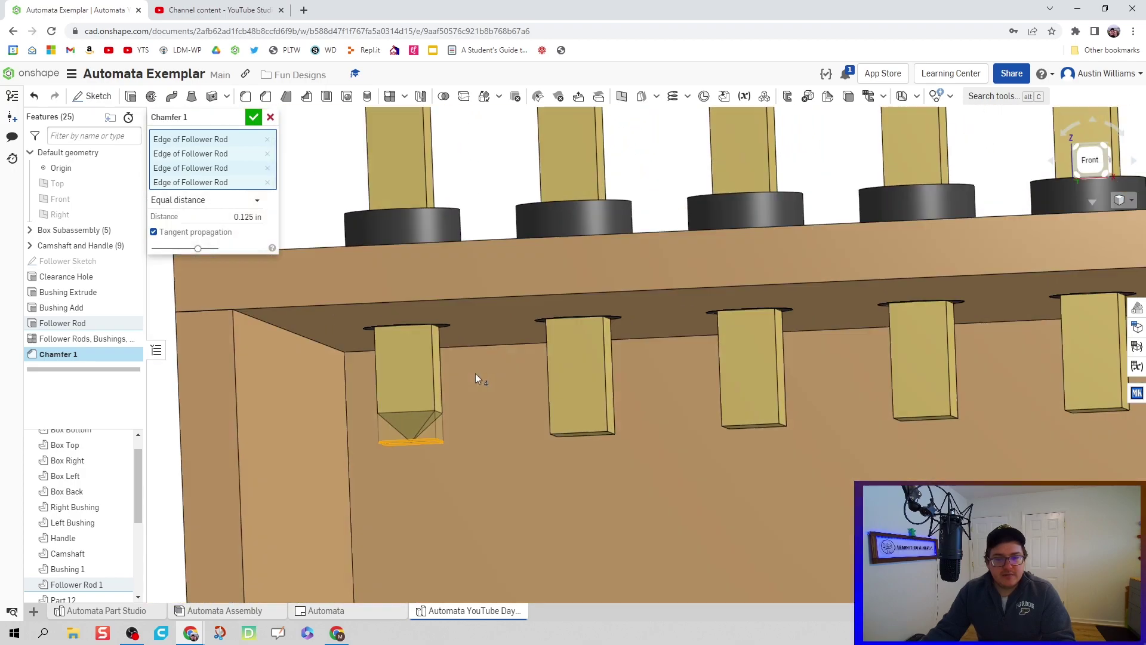
{"action": "right_click_drag", "start_coordinate": [476, 375], "coordinate": [331, 244]}
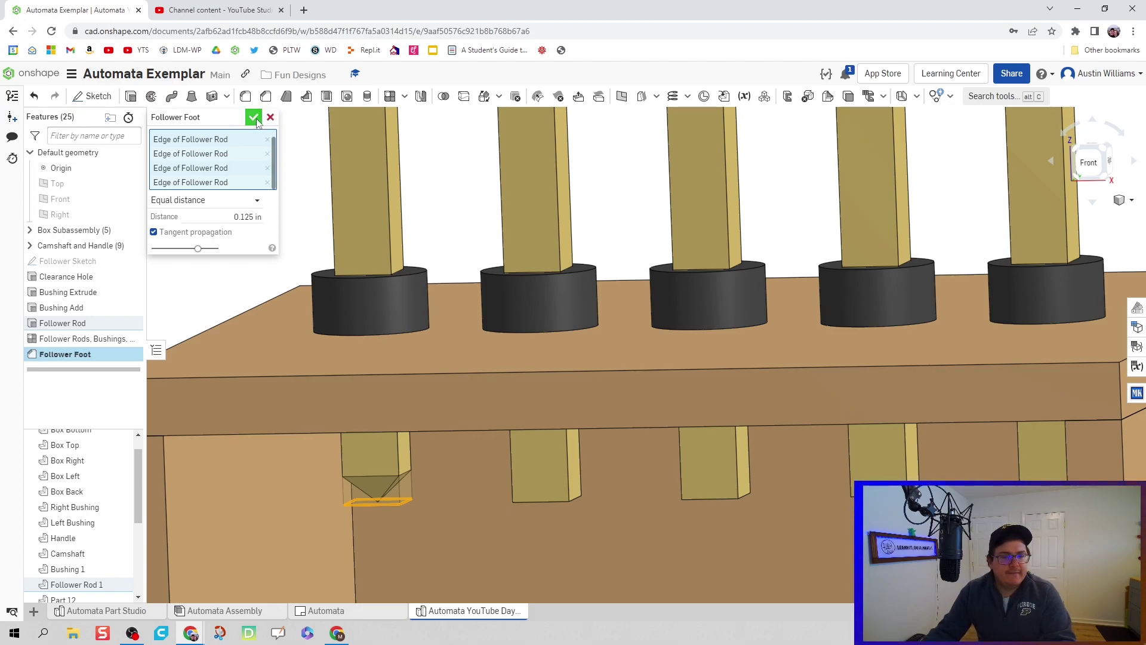
{"action": "left_click", "coordinate": [253, 118]}
{"action": "scroll", "coordinate": [317, 367], "scroll_direction": "down", "scroll_amount": 5}
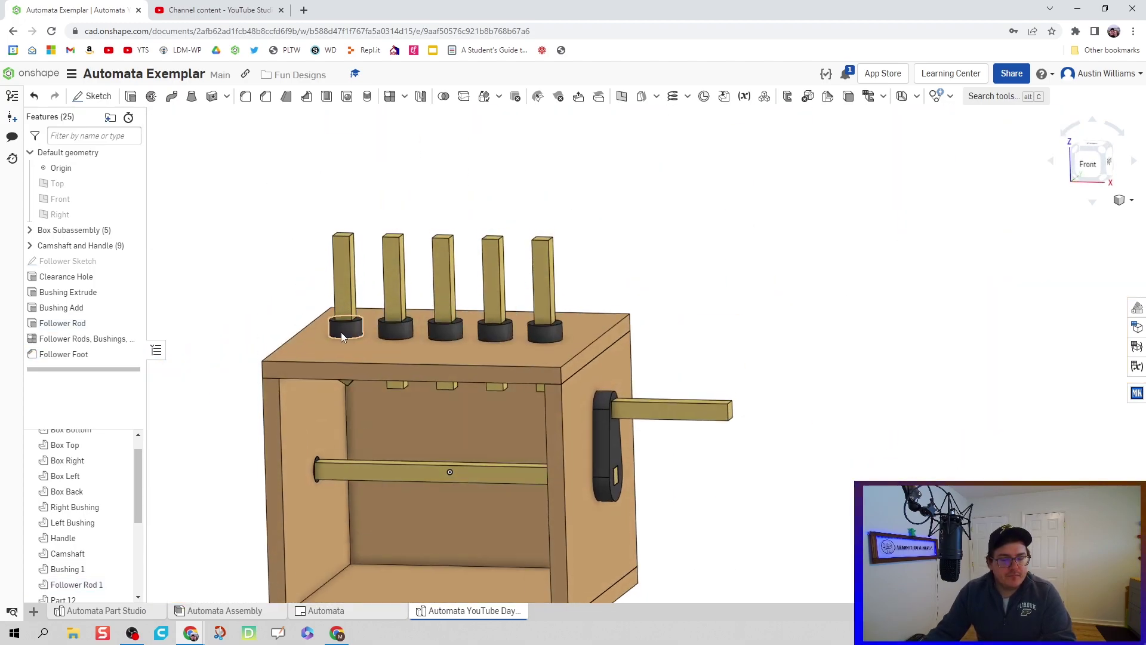
- Drag Follower Foot above the pattern in history and add it to the patterned features
{"action": "mouse_move", "coordinate": [341, 328]}
{"action": "right_mouse_down"}
{"action": "mouse_move", "coordinate": [351, 359]}
{"action": "mouse_move", "coordinate": [355, 342]}
{"action": "right_mouse_up"}
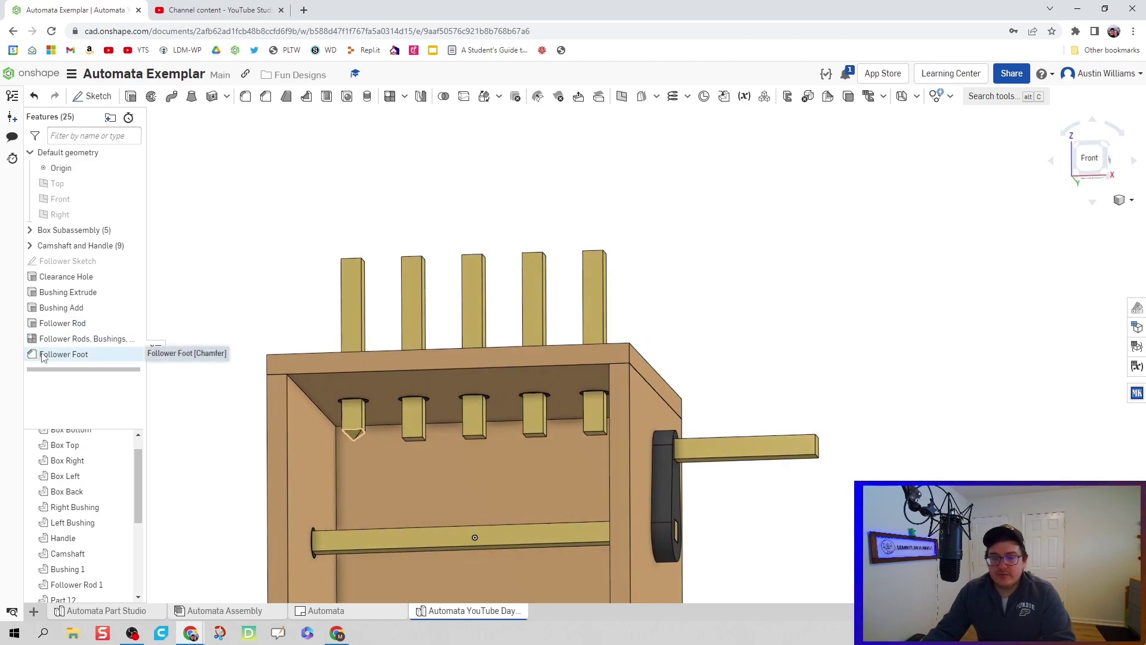
{"action": "left_click_drag", "start_coordinate": [41, 357], "coordinate": [53, 339]}
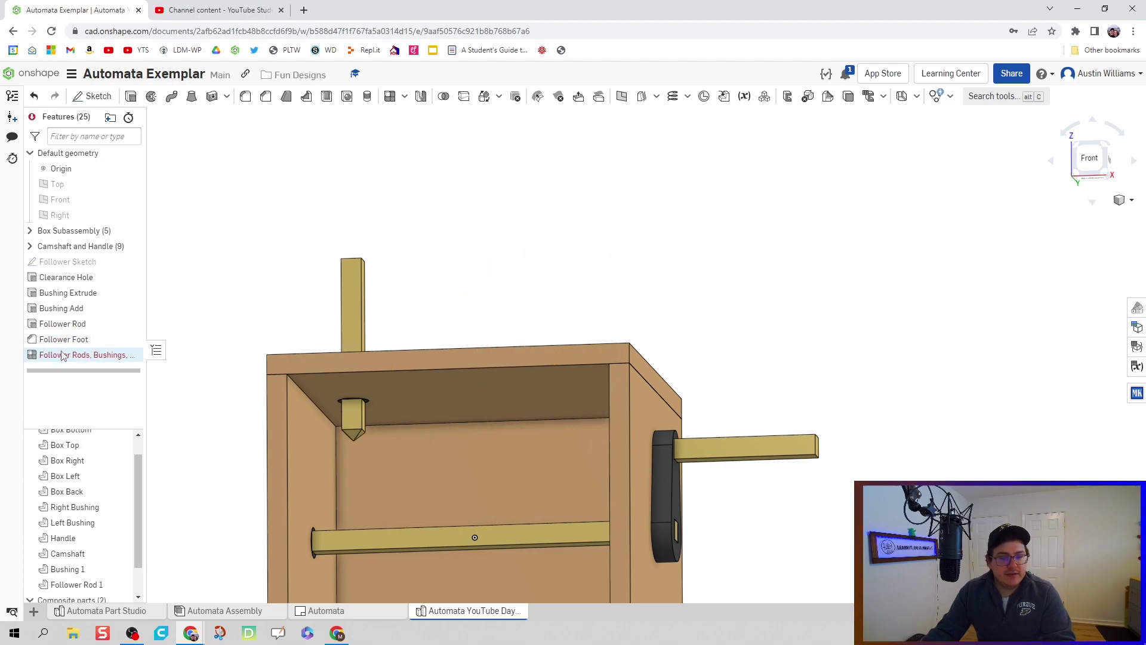
{"action": "double_click", "coordinate": [63, 355]}
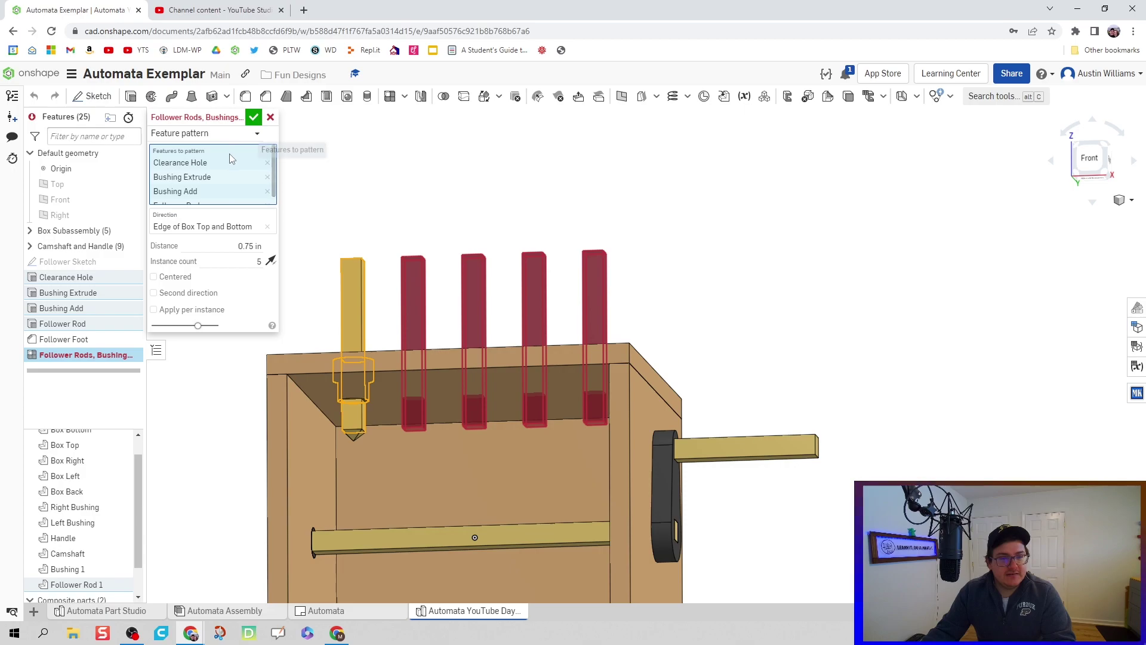
{"action": "left_click", "coordinate": [85, 338]}
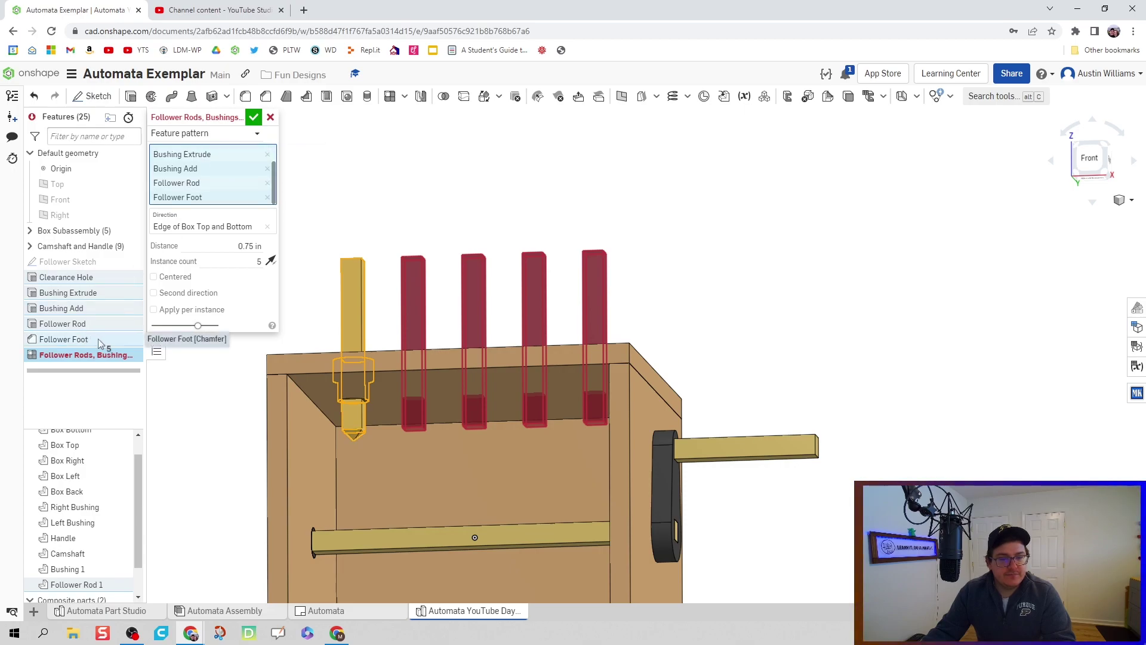
{"action": "left_click", "coordinate": [254, 117]}
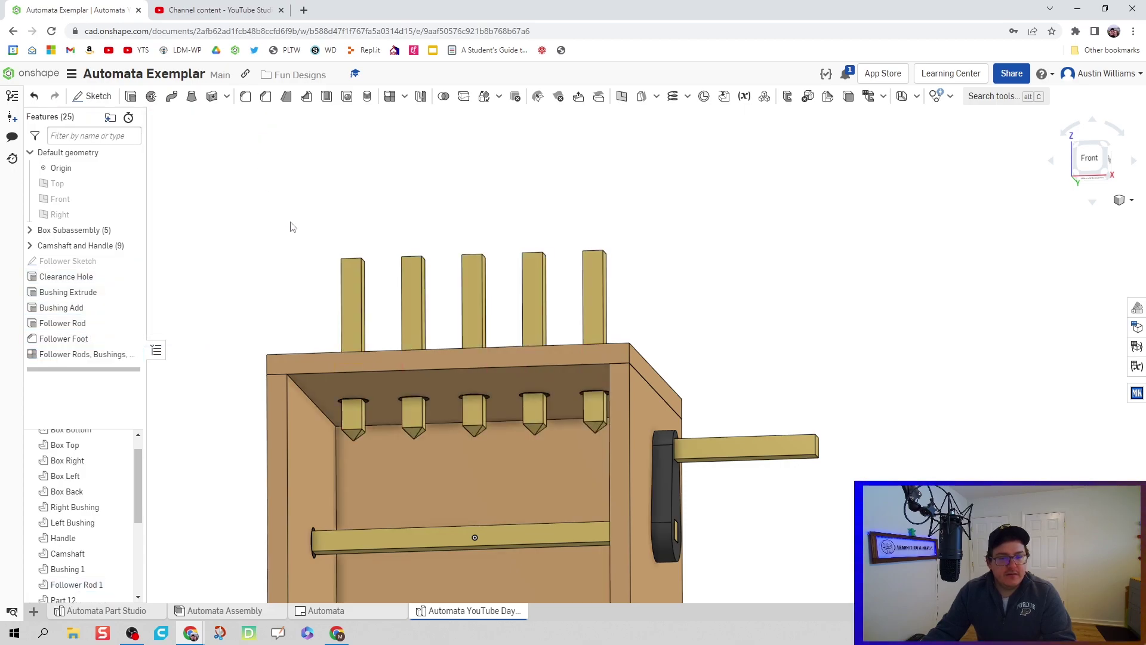
{"action": "right_click_drag", "start_coordinate": [289, 225], "coordinate": [294, 242]}
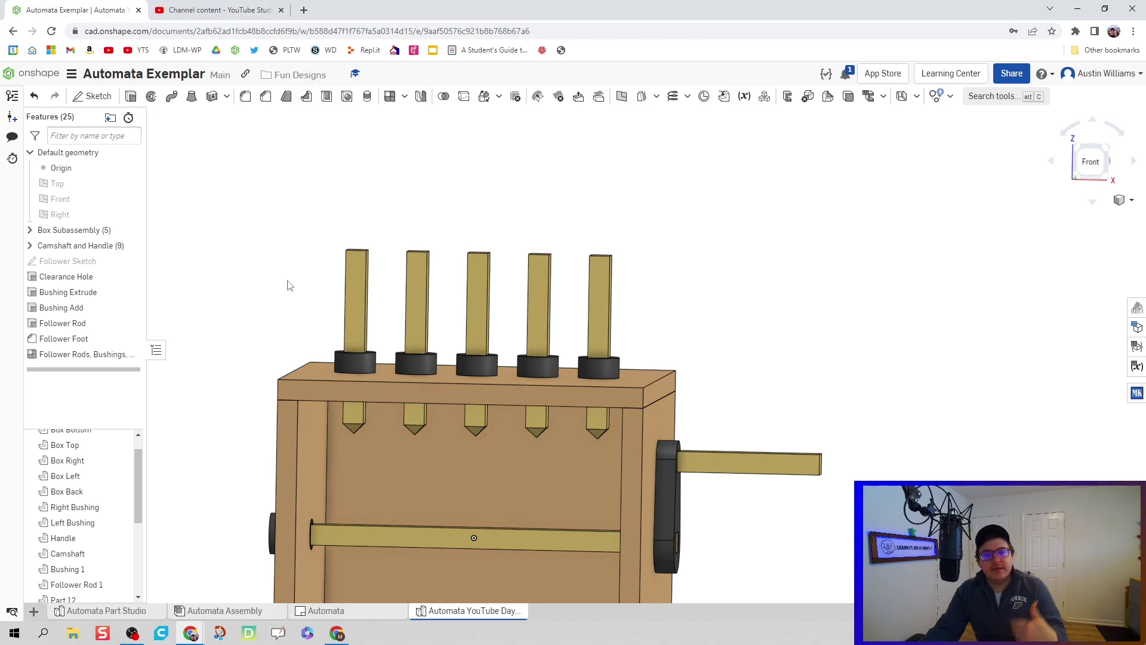
{"action": "right_click_drag", "start_coordinate": [288, 286], "coordinate": [428, 352]}
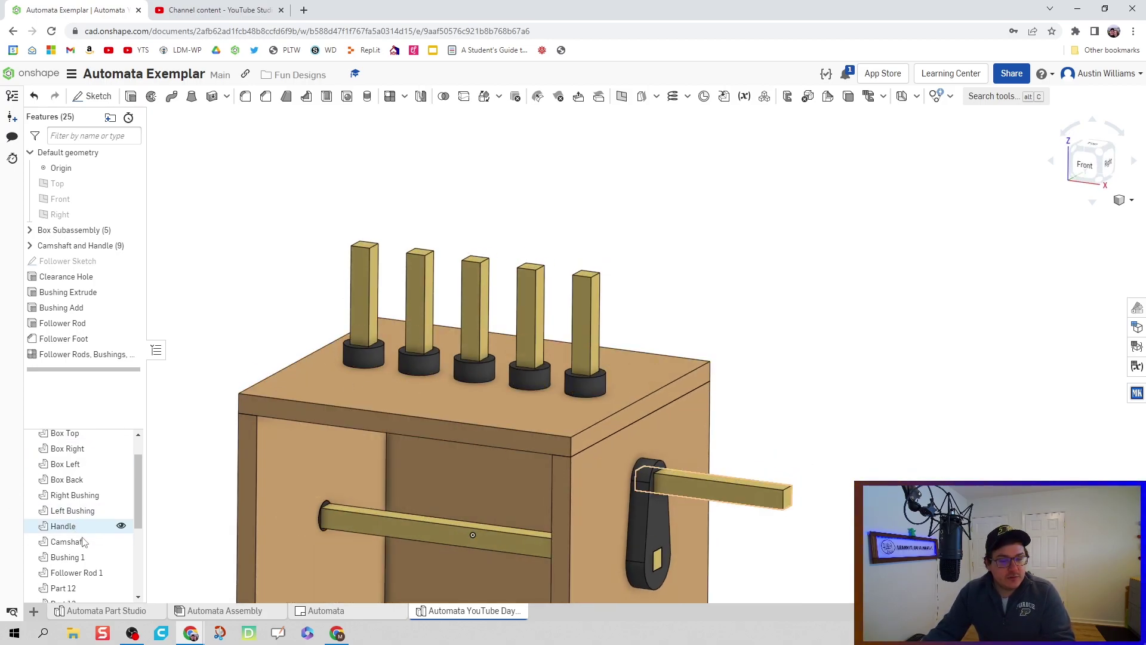
{"action": "scroll", "coordinate": [78, 523], "scroll_direction": "down", "scroll_amount": 3}
{"action": "left_click", "coordinate": [420, 367]}
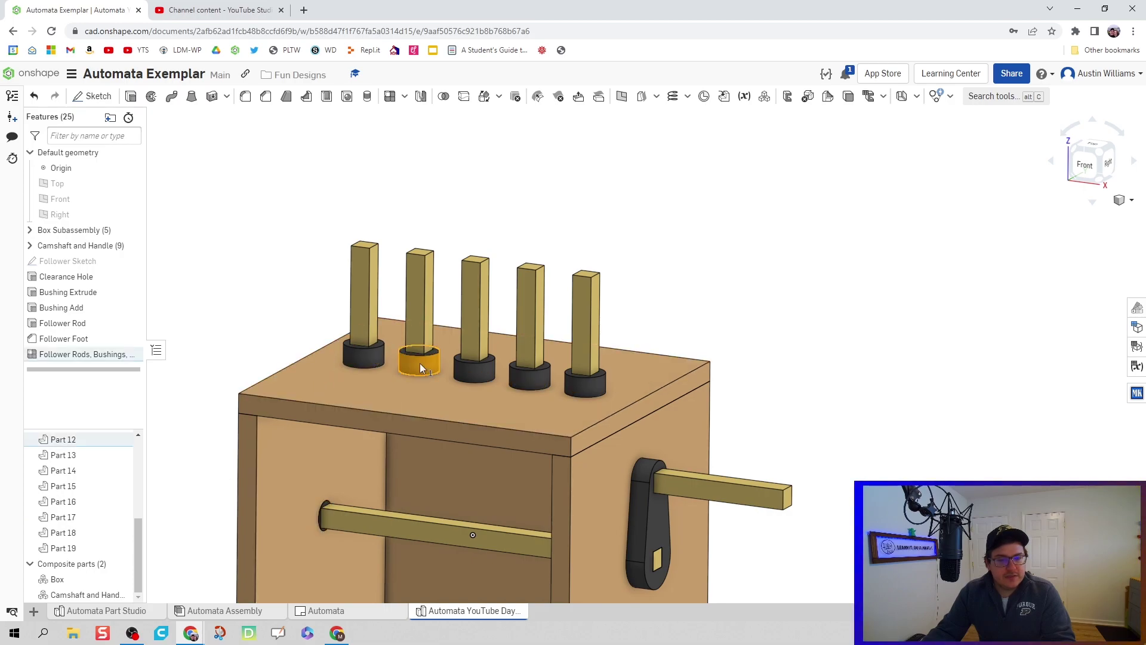
{"action": "right_click", "coordinate": [81, 439]}
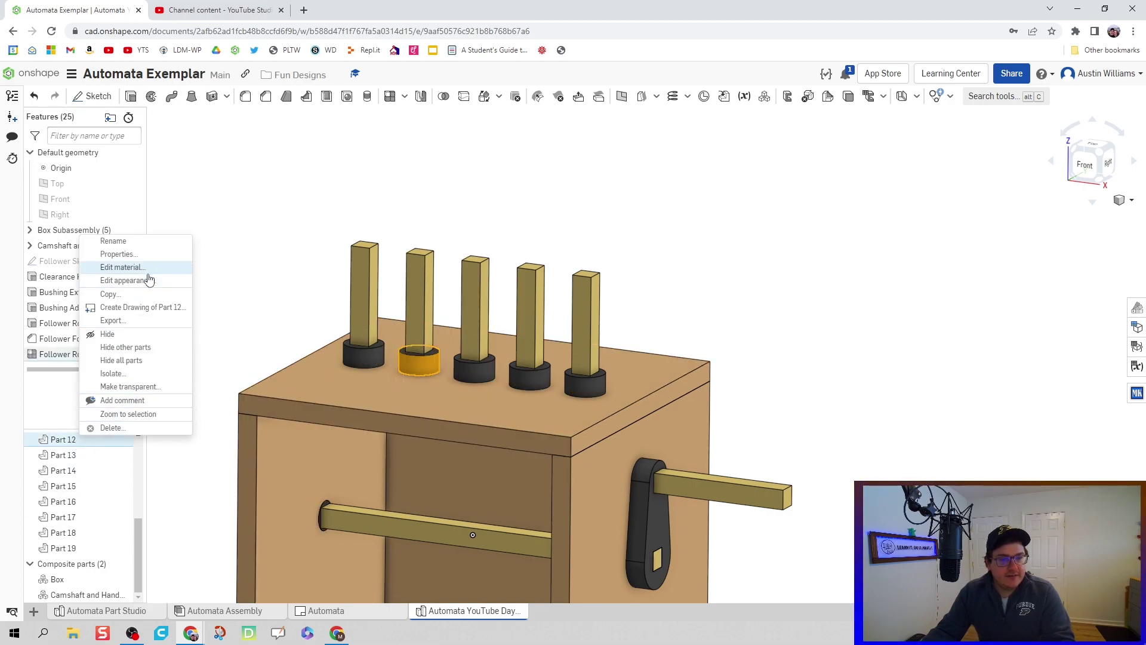
{"action": "left_click", "coordinate": [123, 267]}
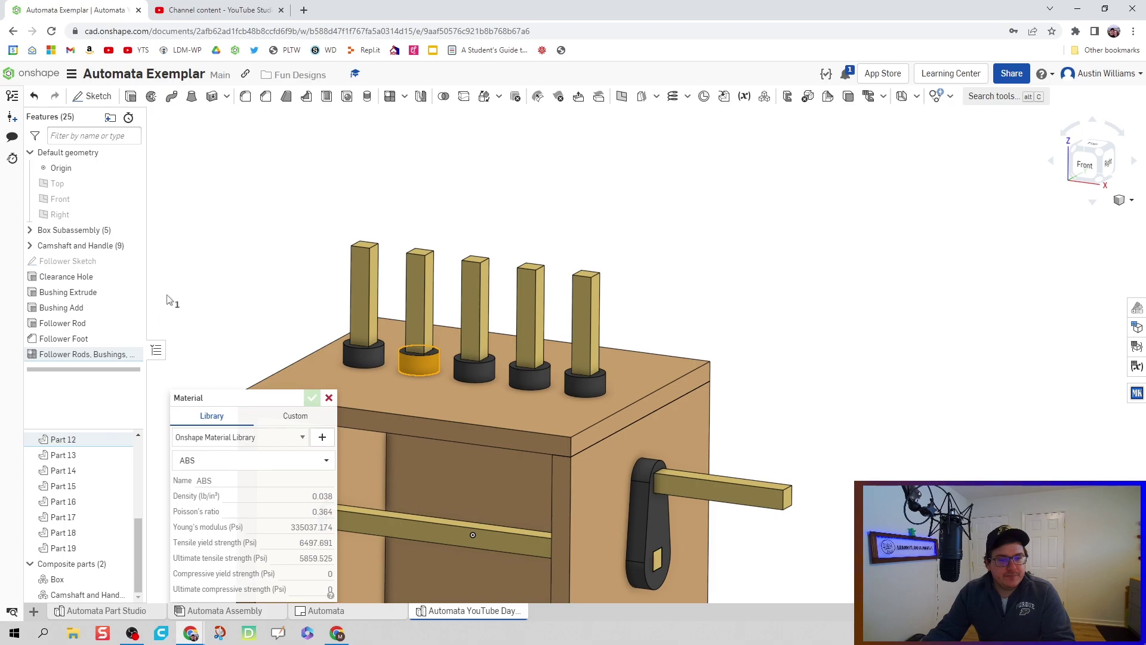
{"action": "left_click", "coordinate": [328, 398]}
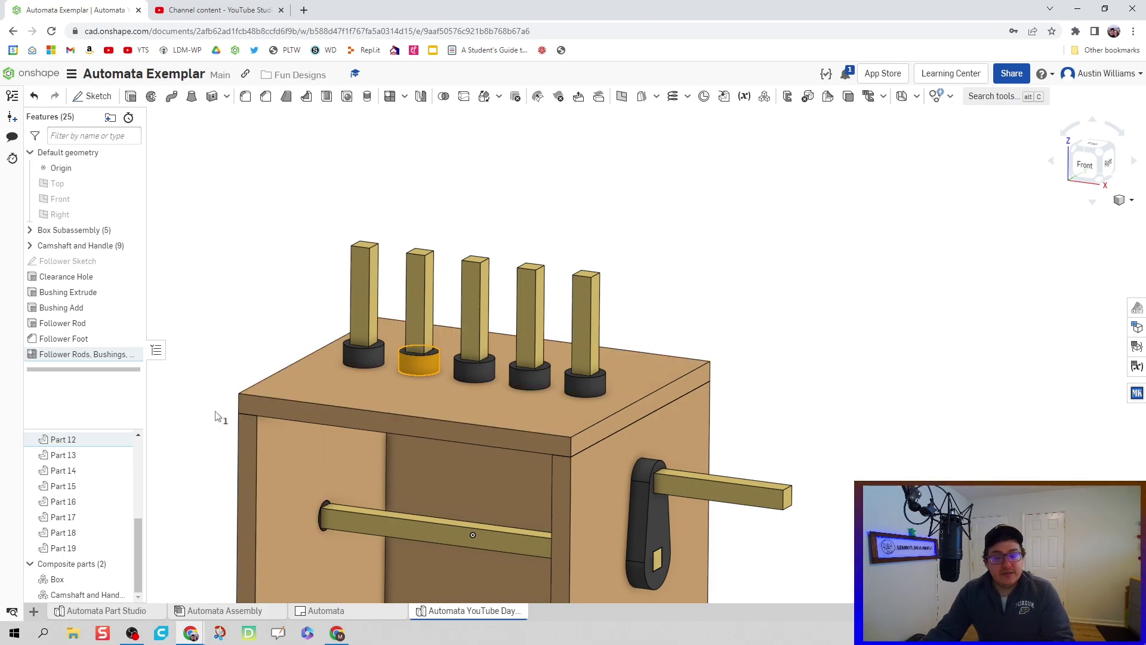
{"action": "left_click", "coordinate": [231, 401]}
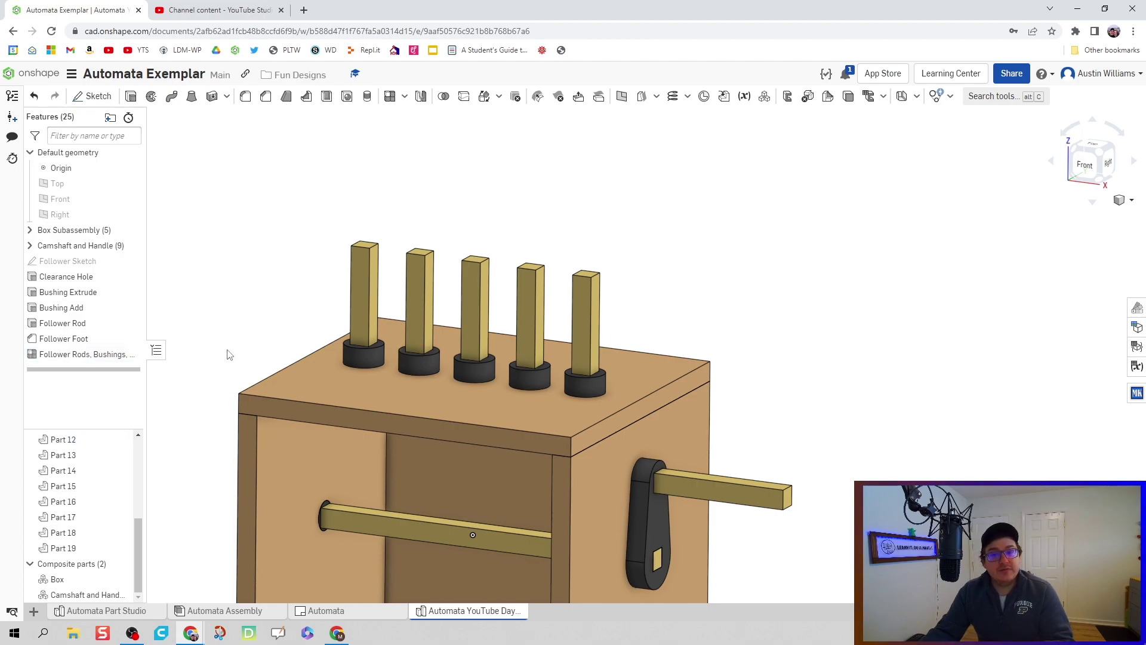
{"action": "scroll", "coordinate": [89, 472], "scroll_direction": "up", "scroll_amount": 2}
{"action": "scroll", "coordinate": [90, 465], "scroll_direction": "down", "scroll_amount": 2}
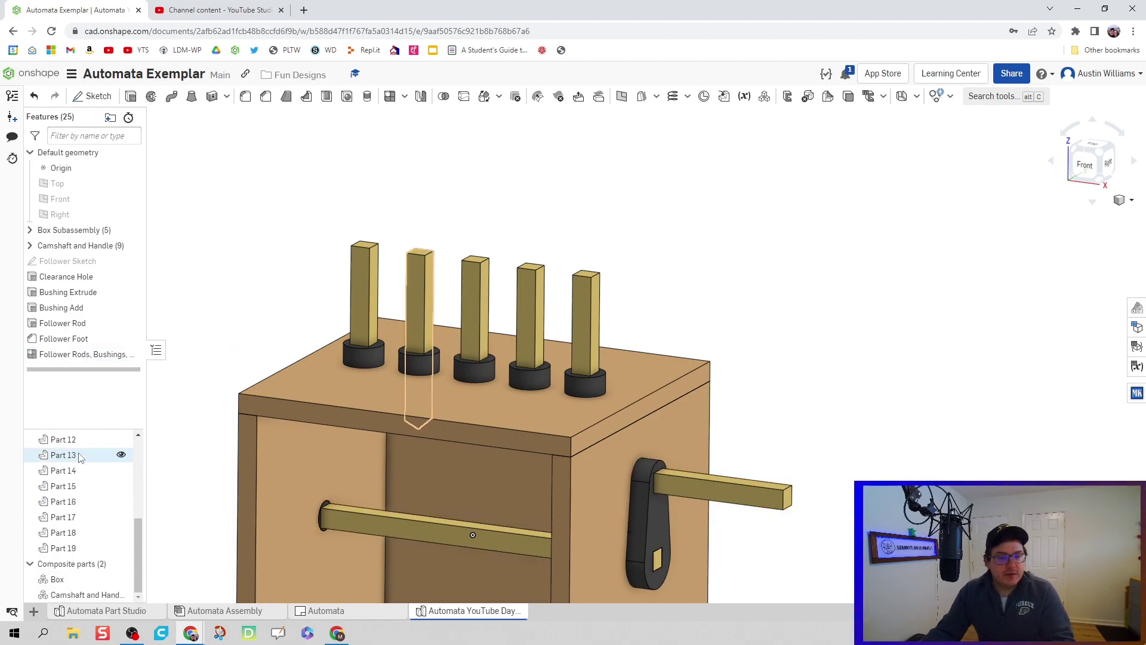
{"action": "left_click", "coordinate": [79, 444]}
{"action": "right_click", "coordinate": [79, 445]}
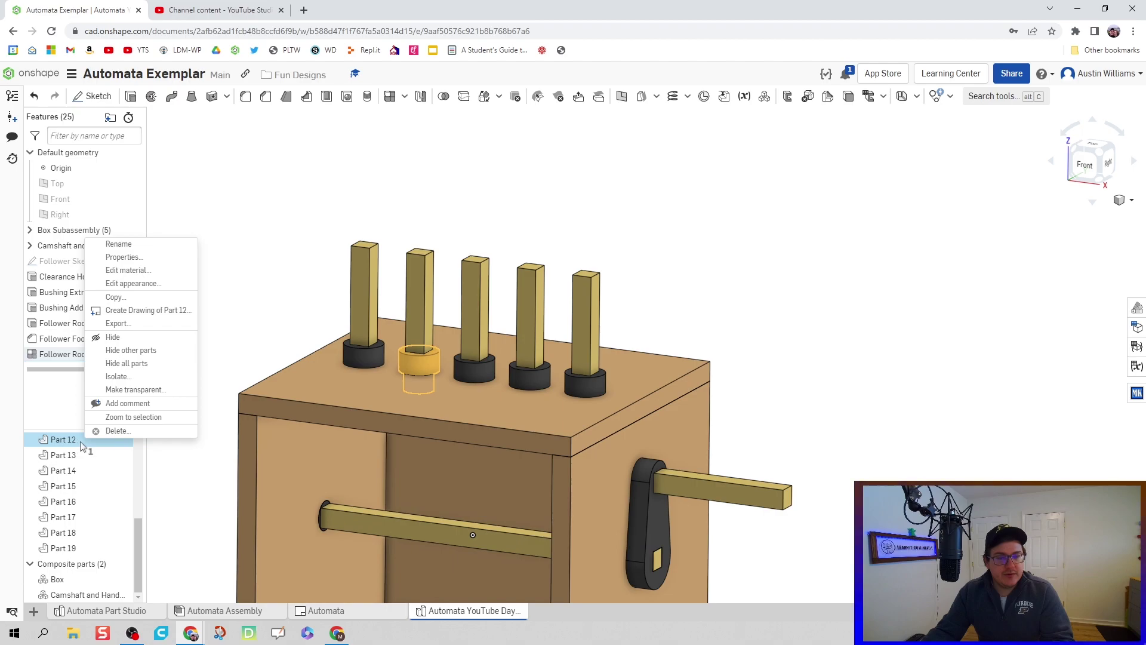
{"action": "left_click", "coordinate": [187, 244]}
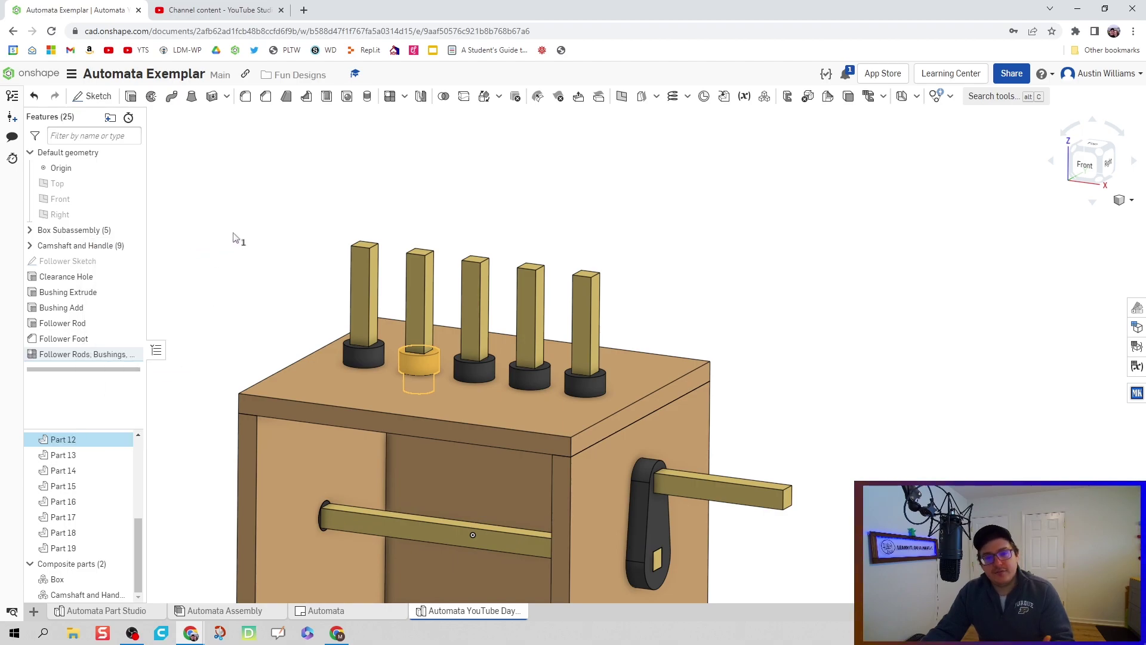
{"action": "key", "text": "Escape"}
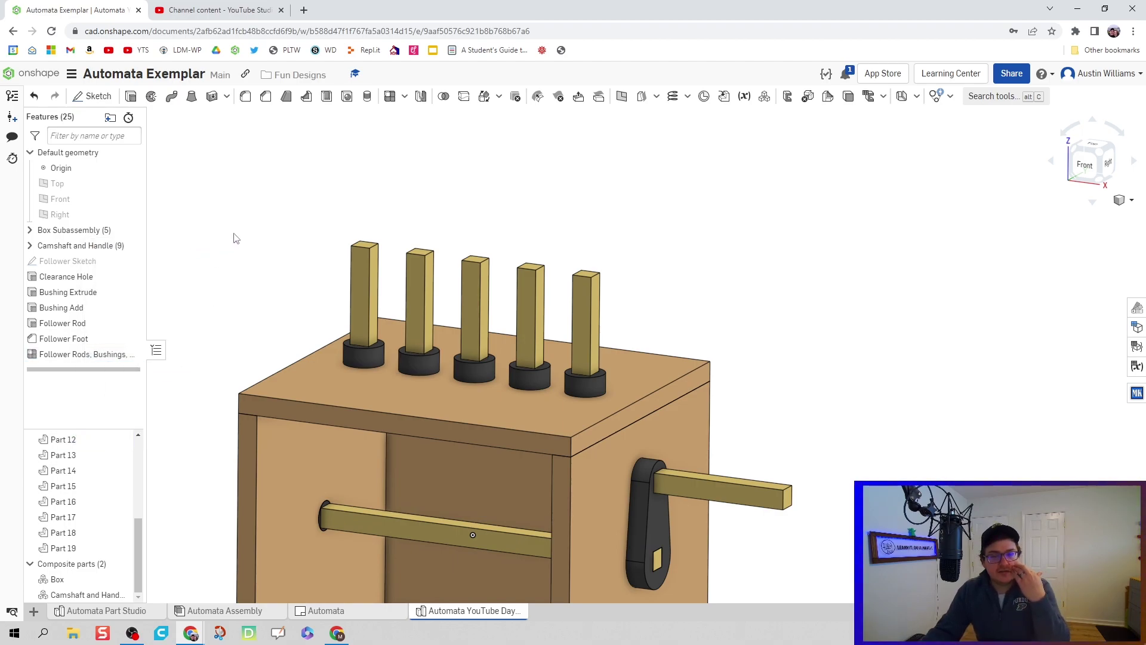
{"action": "mouse_move", "coordinate": [256, 302]}
{"action": "right_mouse_down"}
{"action": "mouse_move", "coordinate": [274, 289]}
{"action": "mouse_move", "coordinate": [292, 297]}
{"action": "mouse_move", "coordinate": [257, 304]}
{"action": "right_mouse_up"}
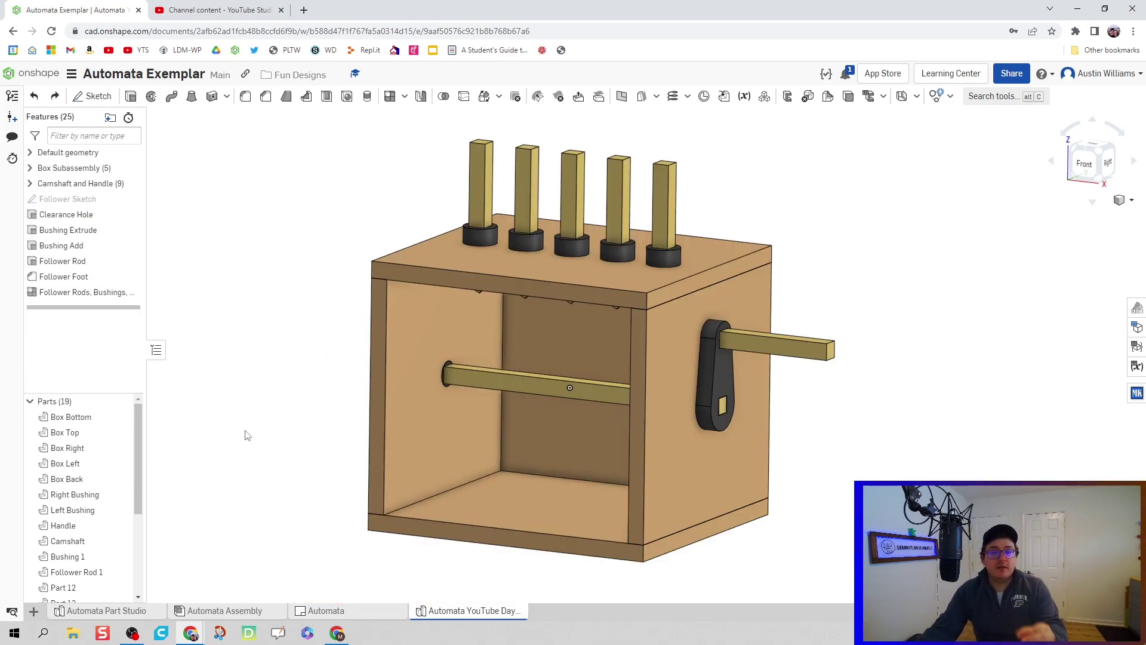
{"action": "middle_click_drag", "start_coordinate": [266, 443], "coordinate": [264, 468]}
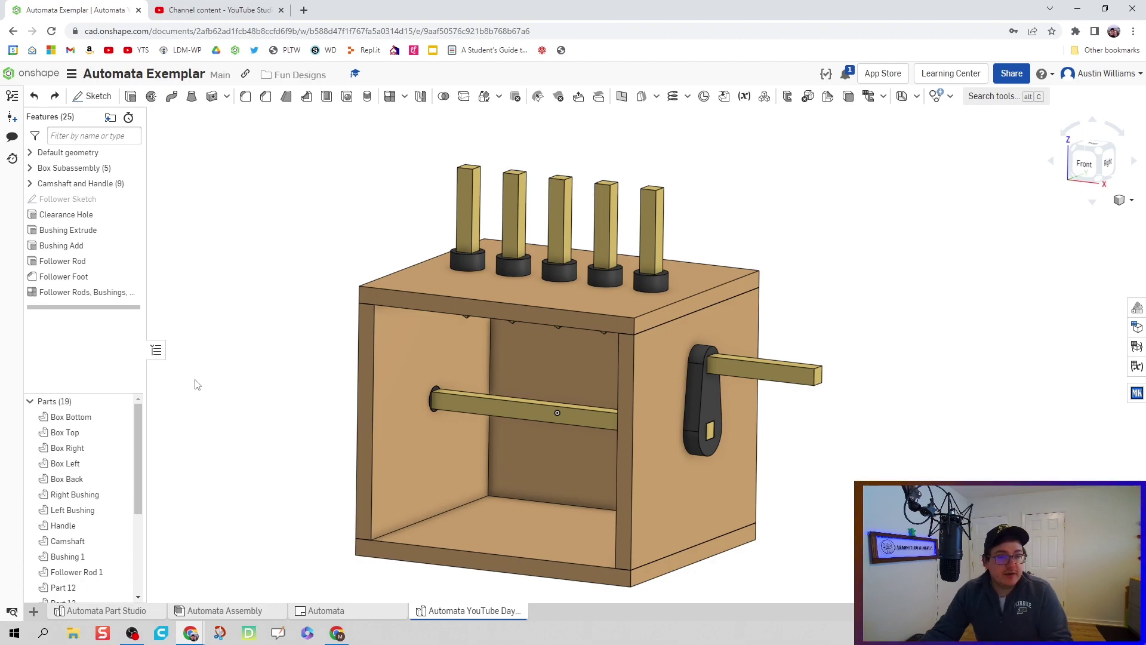
{"action": "middle_click_drag", "start_coordinate": [225, 269], "coordinate": [227, 276]}
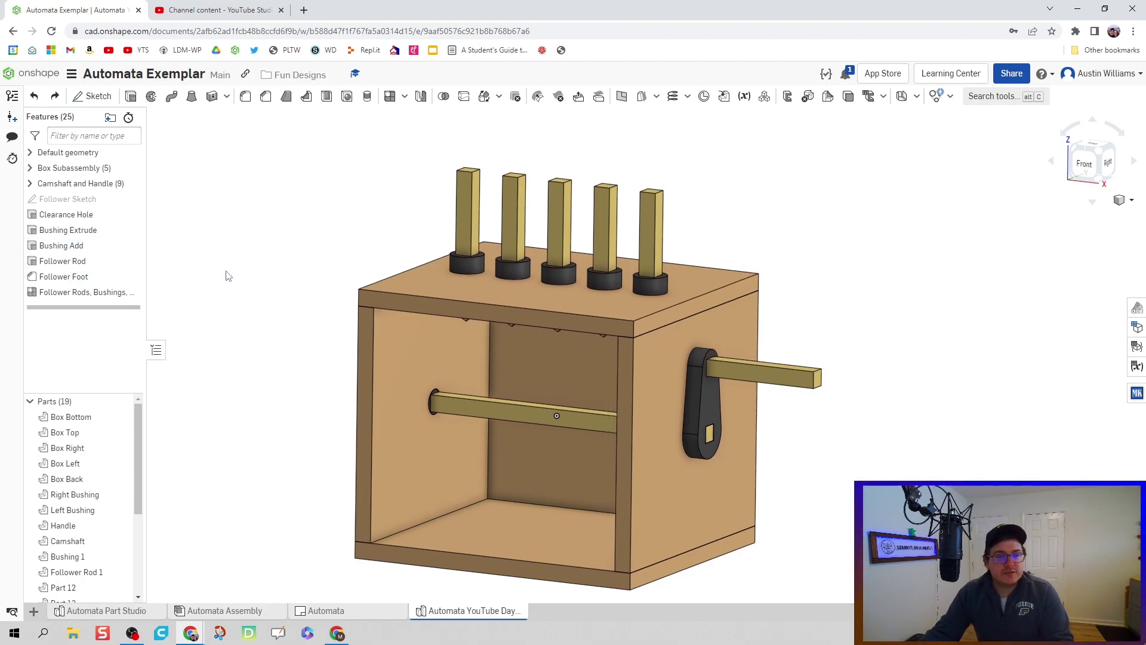
- Put the Follower Sketch through Linear pattern features into a new folder named Follower Rods
{"action": "left_click", "coordinate": [62, 199]}
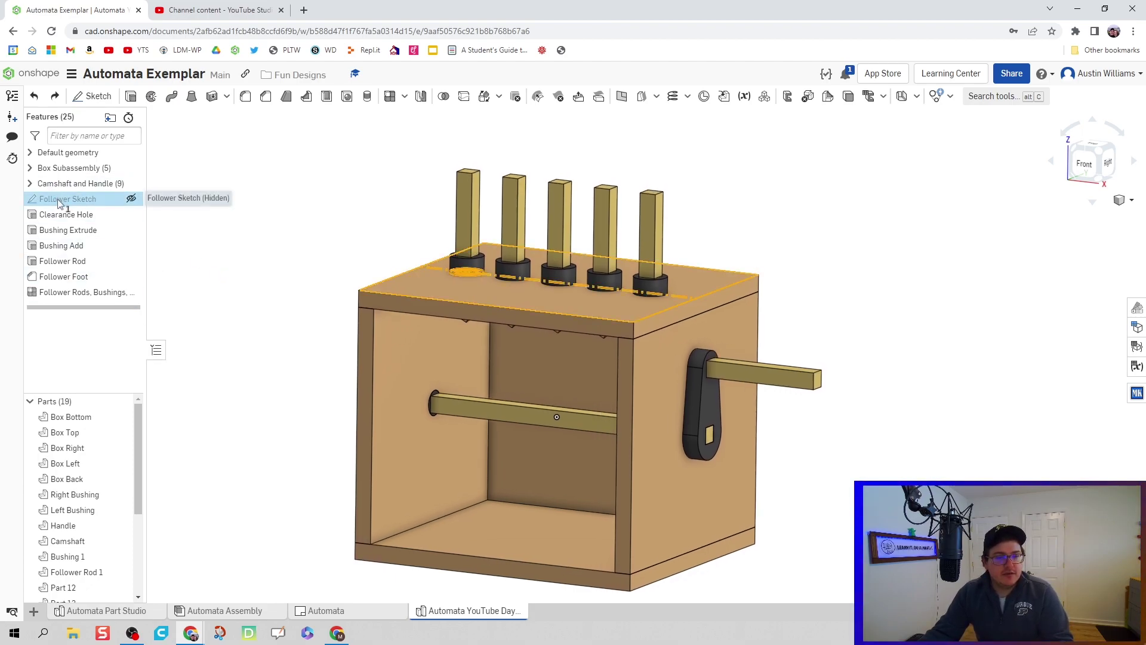
{"action": "left_click", "coordinate": [76, 293], "text": "shift"}
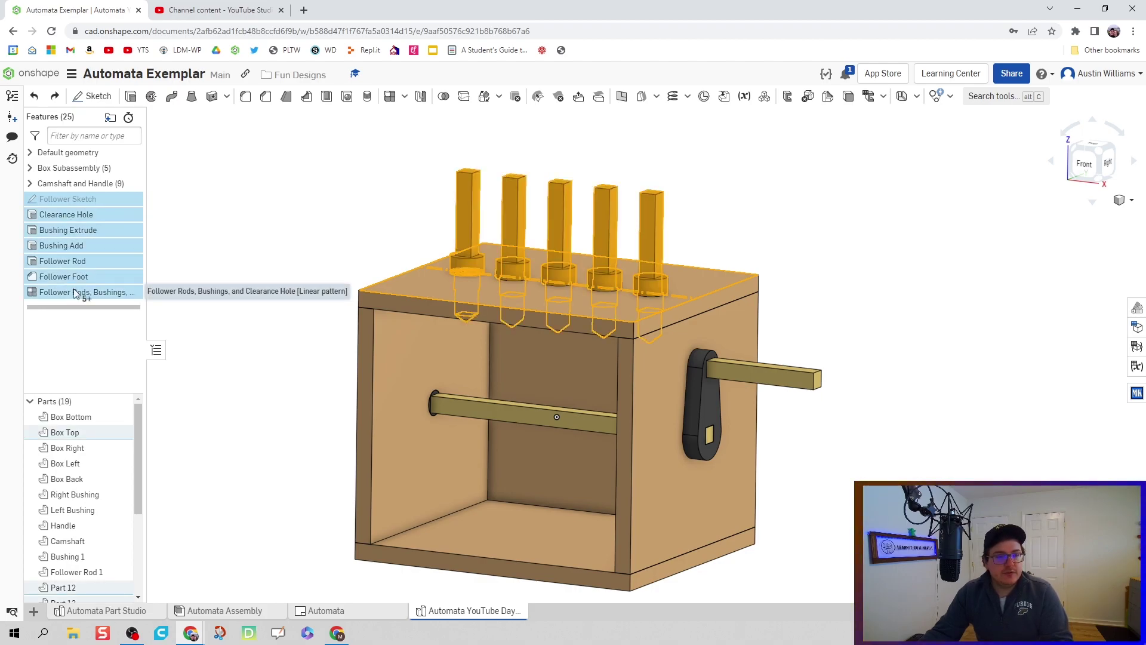
{"action": "left_click_drag", "start_coordinate": [75, 290], "coordinate": [77, 258]}
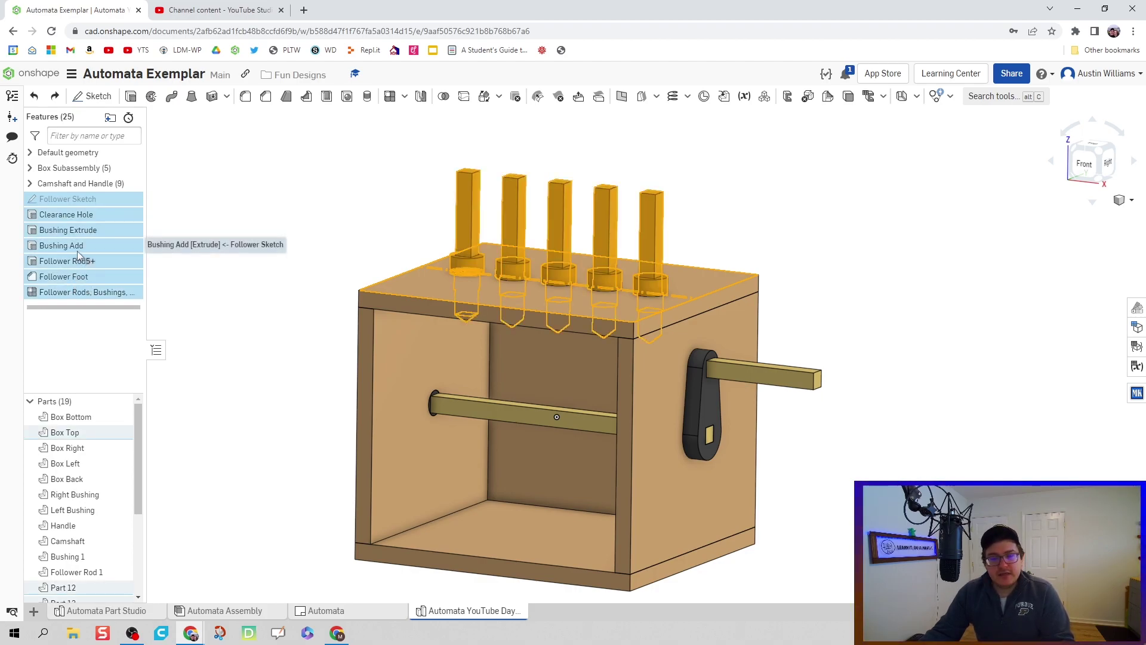
{"action": "right_click", "coordinate": [78, 257]}
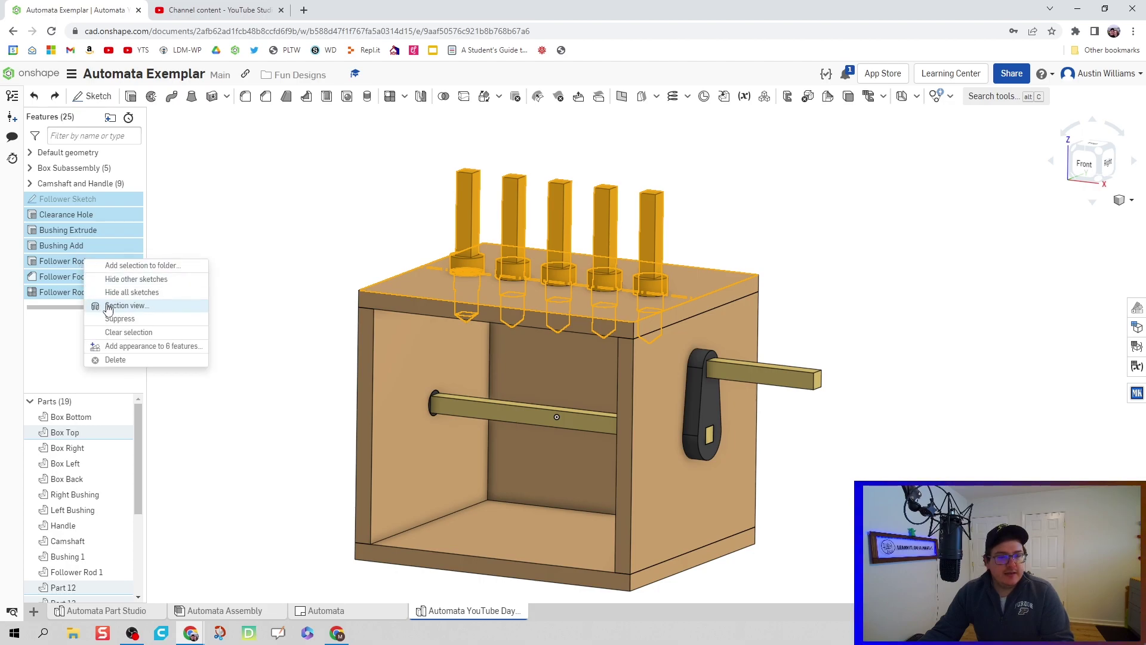
{"action": "left_click", "coordinate": [158, 267]}
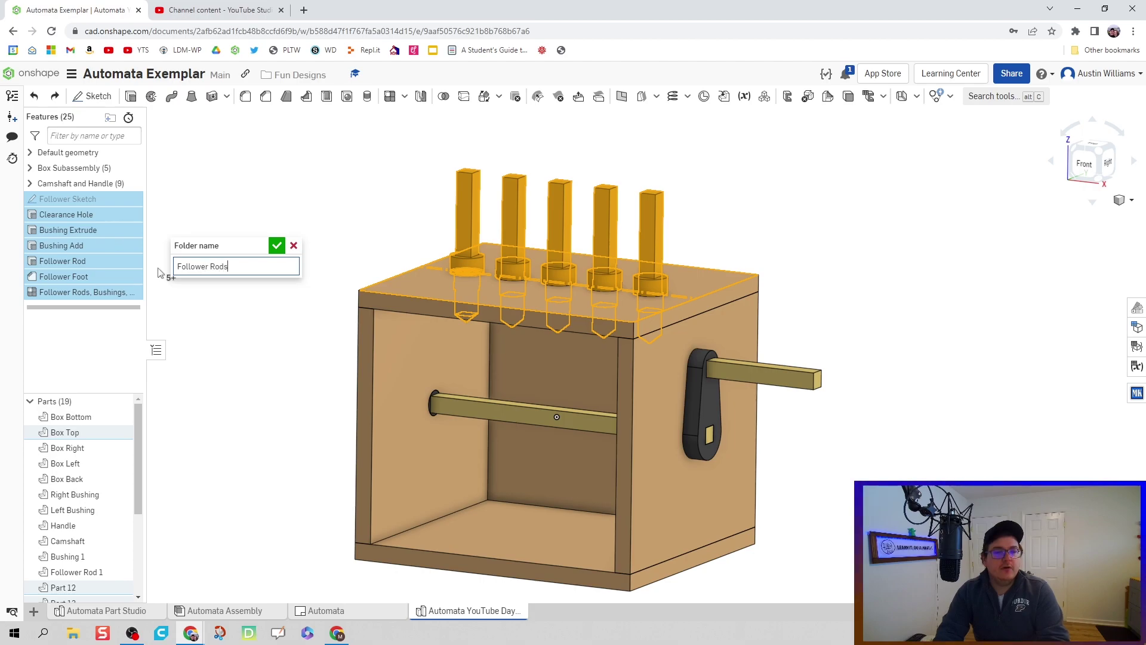
{"action": "key", "text": "Return"}
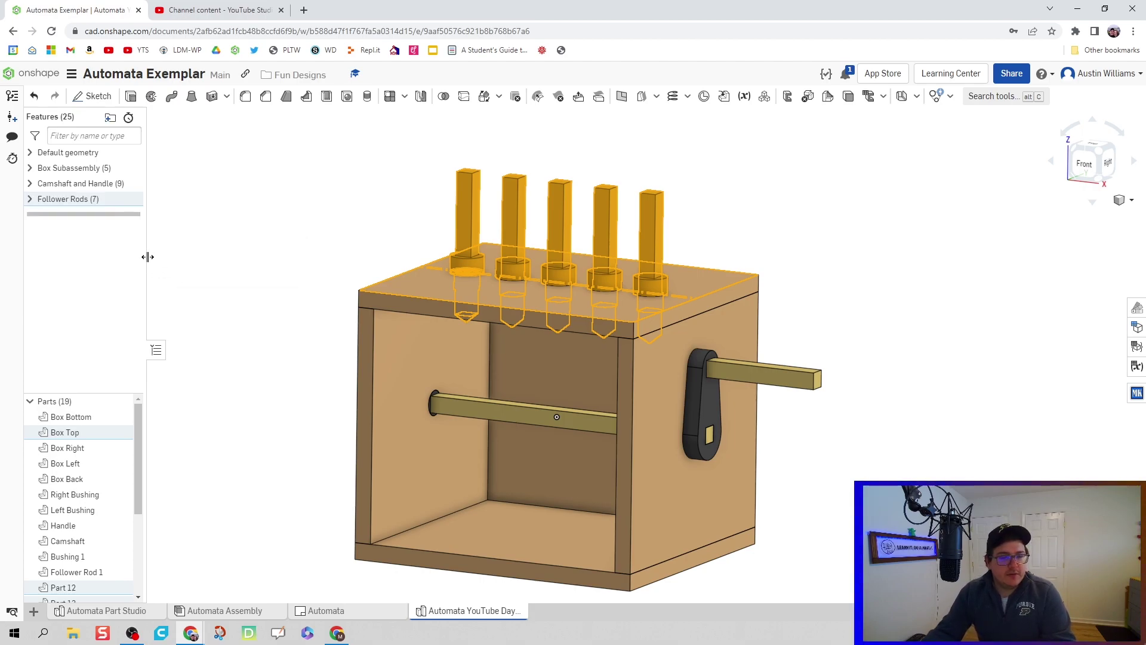
{"action": "left_click", "coordinate": [230, 246]}
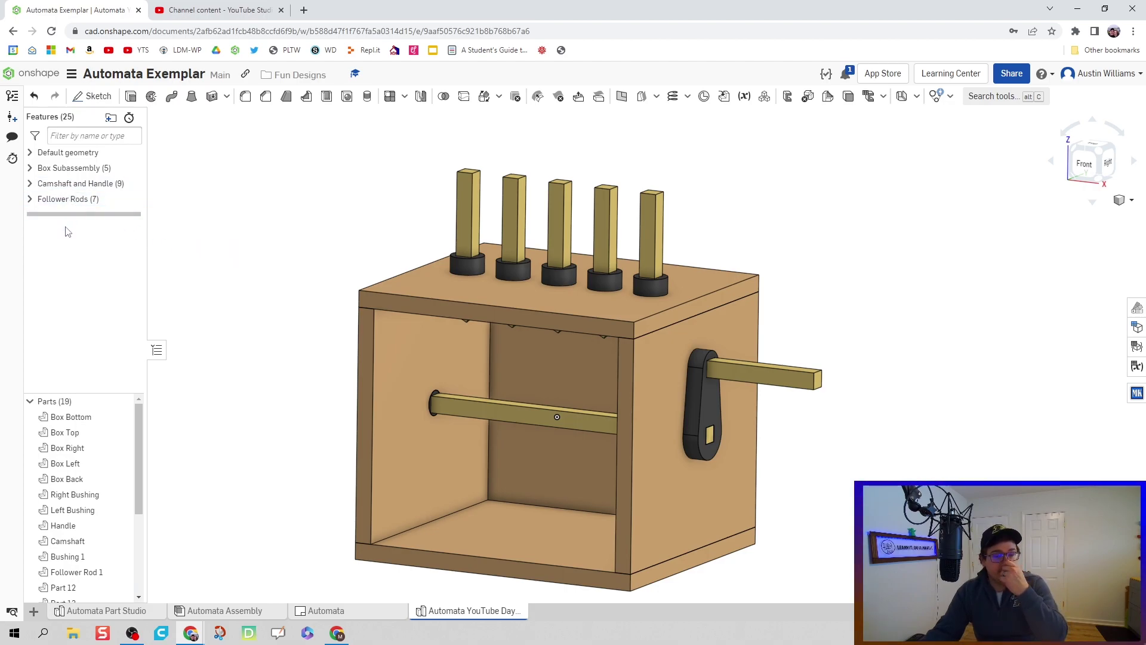
- Drag the Box Subassembly composite feature out of its folder to below Follower Rods
{"action": "scroll", "coordinate": [78, 442], "scroll_direction": "down", "scroll_amount": 1}
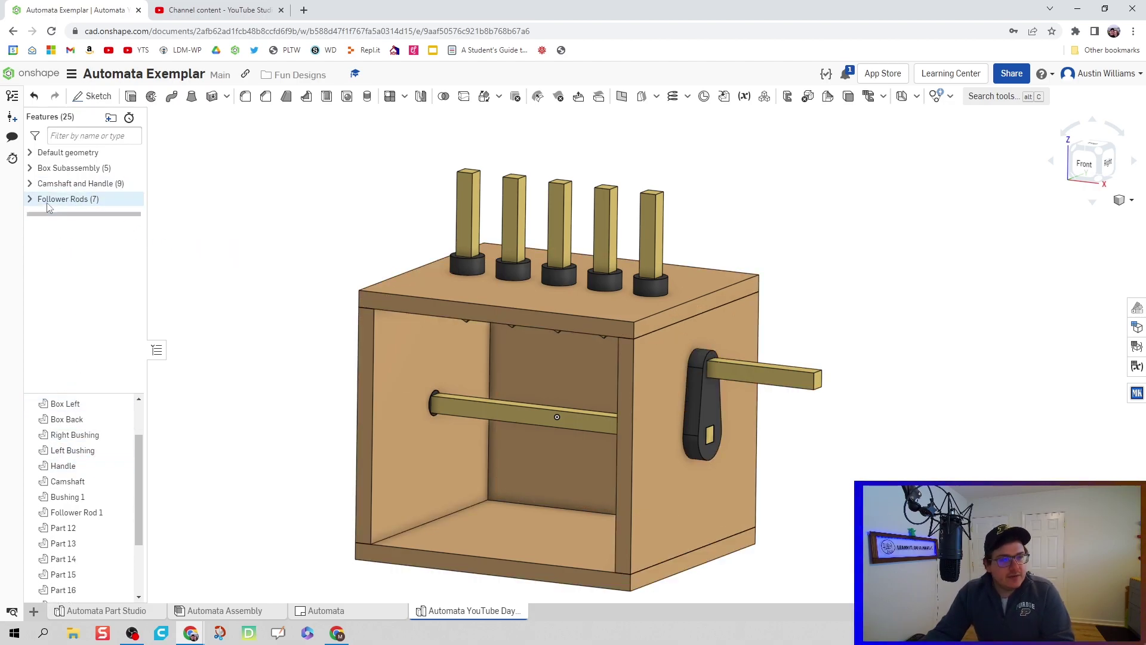
{"action": "left_click", "coordinate": [30, 169]}
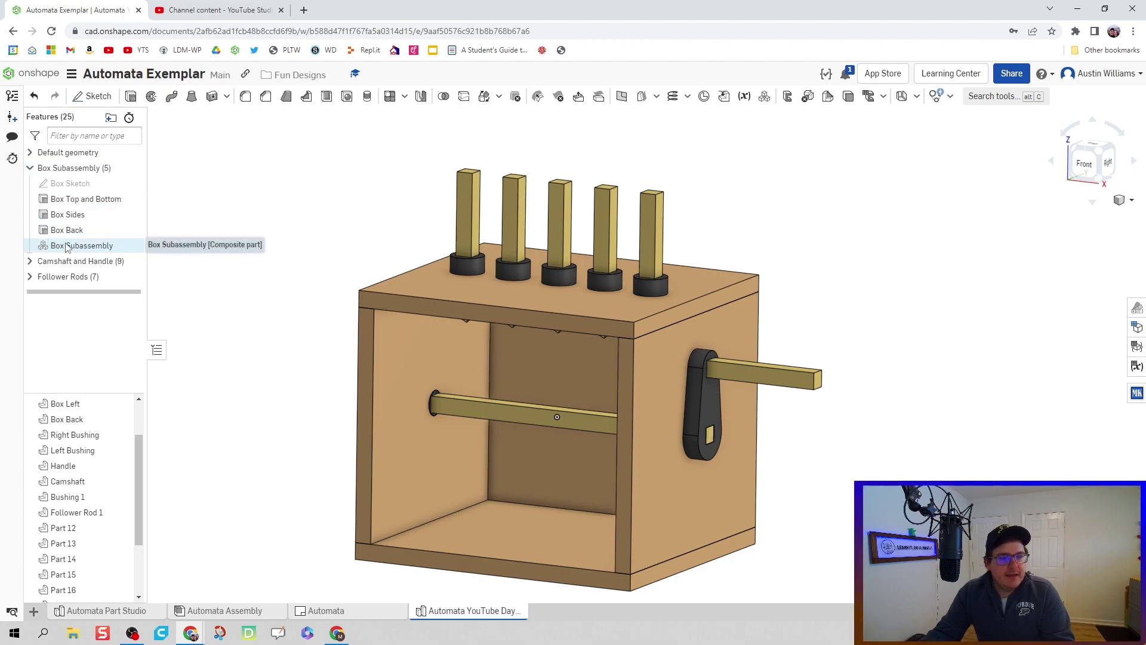
{"action": "left_click_drag", "start_coordinate": [66, 248], "coordinate": [72, 289]}
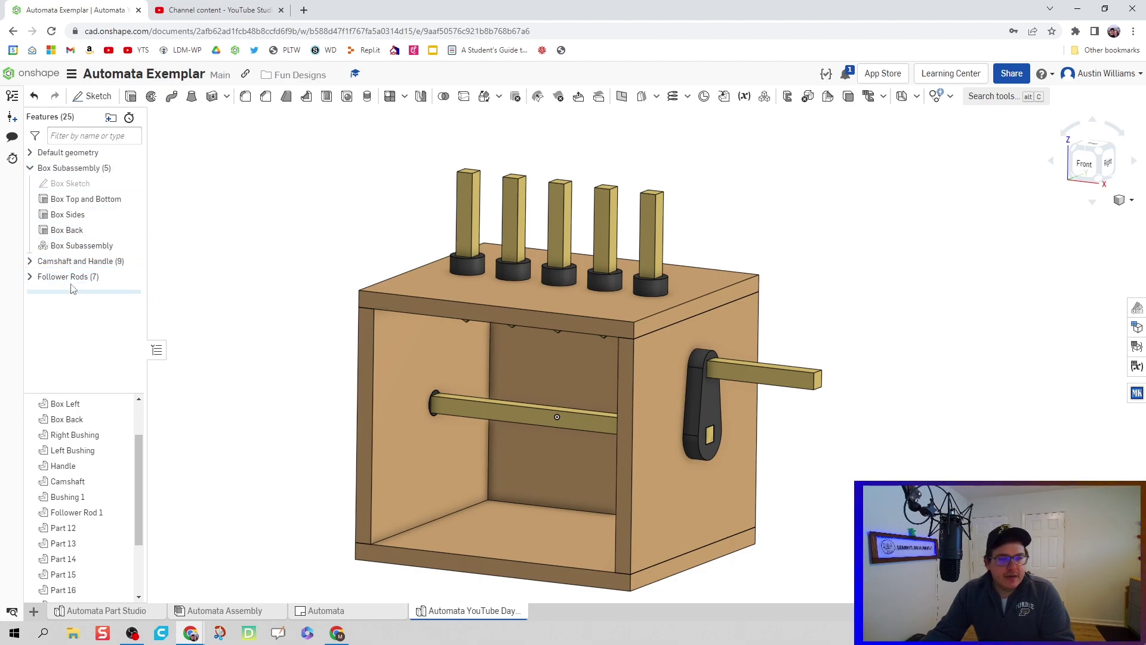
{"action": "left_click", "coordinate": [29, 167]}
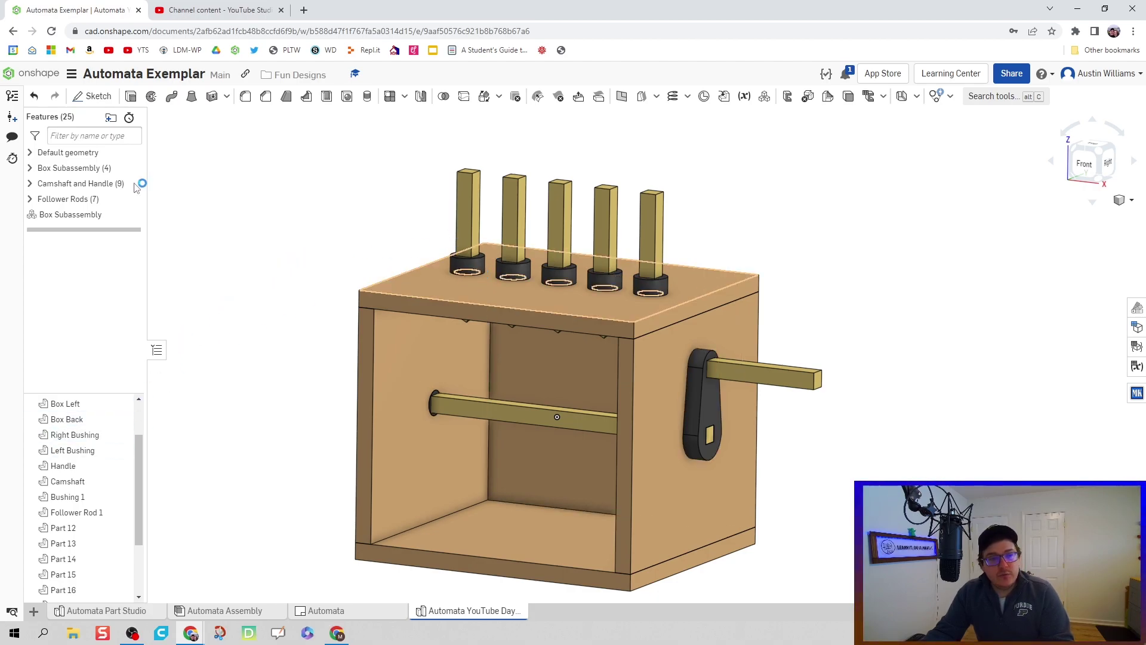
- Add Bushing 1 and Parts 12, 14, 16 and 18 to the Box Subassembly composite part
{"action": "double_click", "coordinate": [75, 214]}
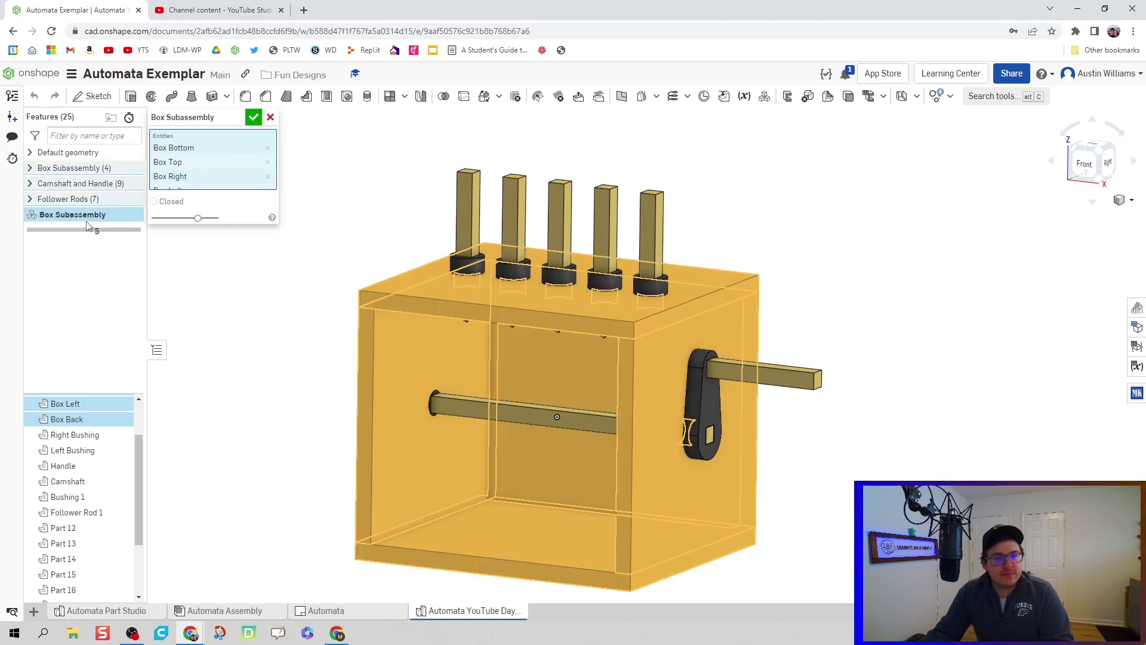
{"action": "left_click", "coordinate": [493, 272]}
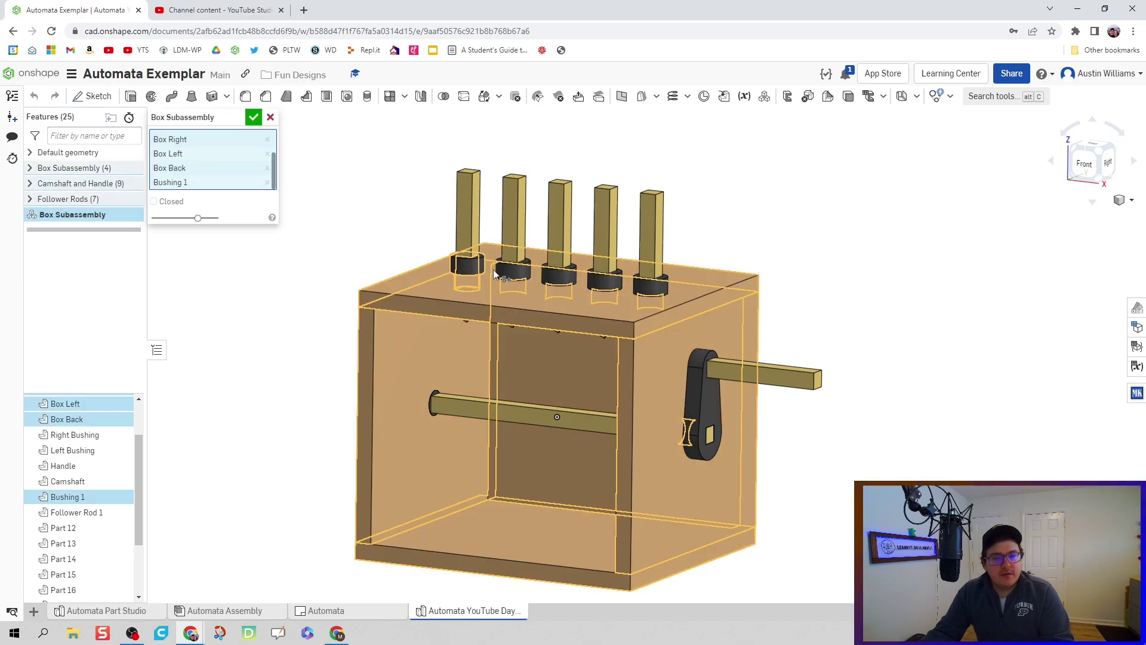
{"action": "left_click", "coordinate": [524, 277]}
{"action": "left_click", "coordinate": [552, 276]}
{"action": "left_click", "coordinate": [656, 294]}
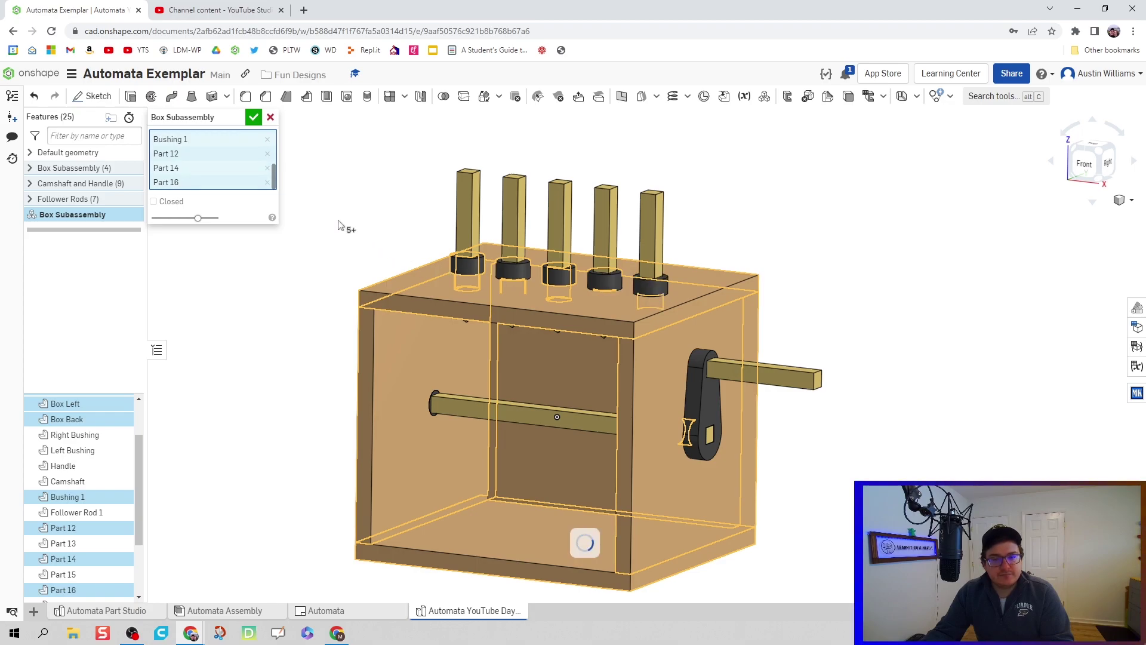
{"action": "left_click", "coordinate": [638, 277]}
{"action": "right_click_drag", "start_coordinate": [320, 174], "coordinate": [439, 227]}
{"action": "scroll", "coordinate": [471, 277], "scroll_direction": "up", "scroll_amount": 2}
{"action": "scroll", "coordinate": [203, 174], "scroll_direction": "up", "scroll_amount": 3}
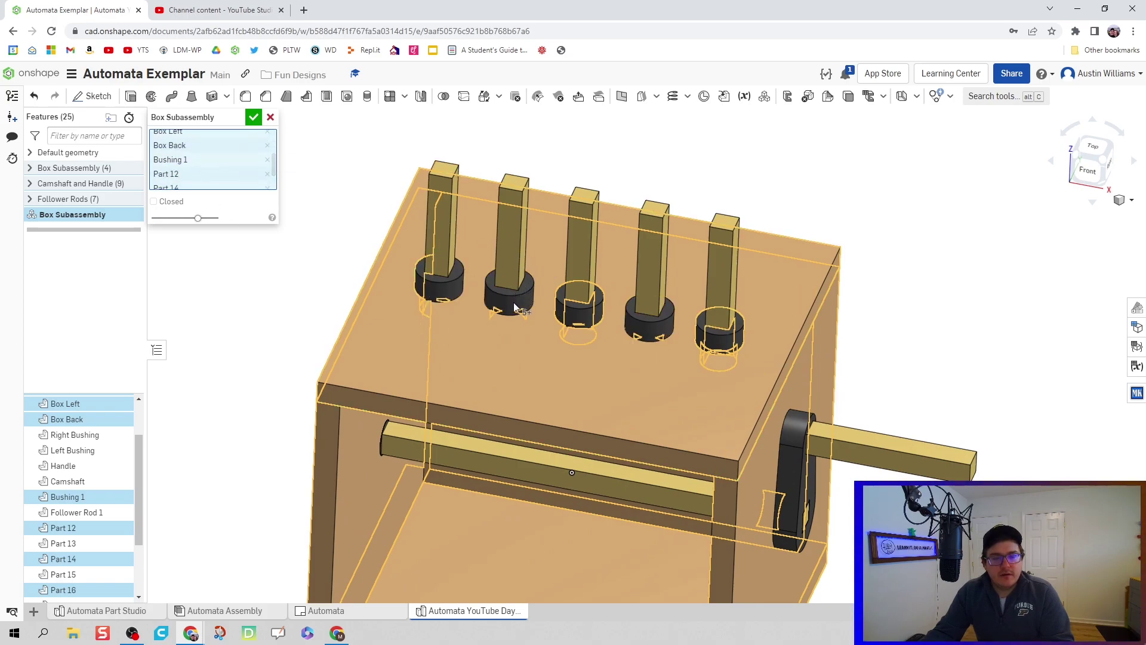
{"action": "right_click_drag", "start_coordinate": [315, 247], "coordinate": [253, 120]}
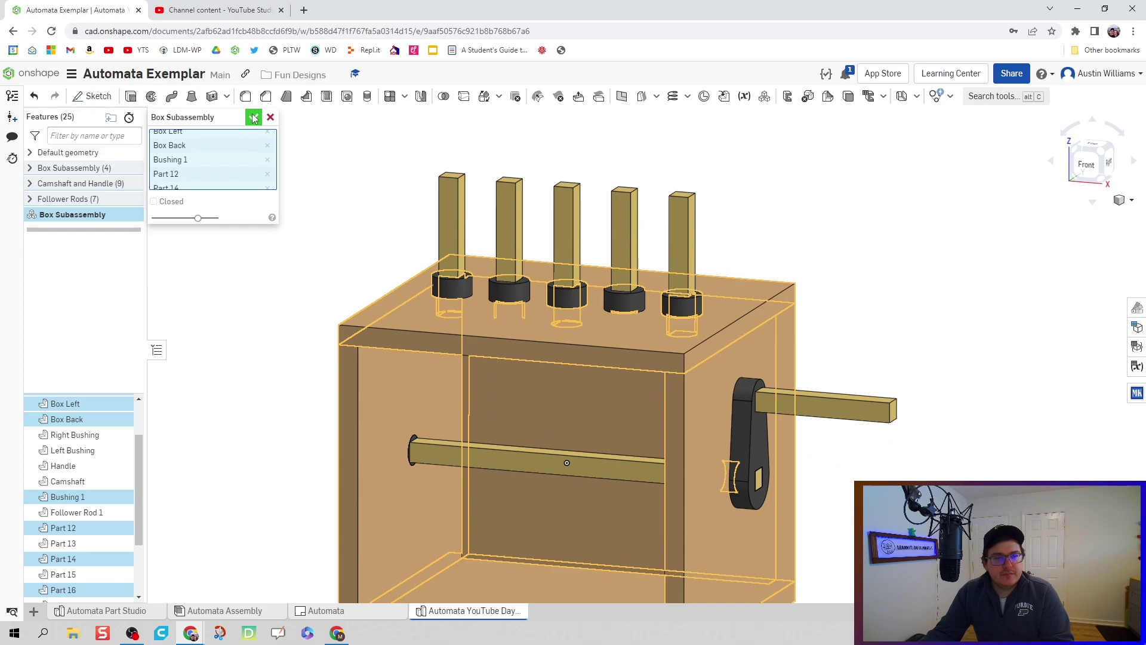
{"action": "left_click", "coordinate": [253, 118]}
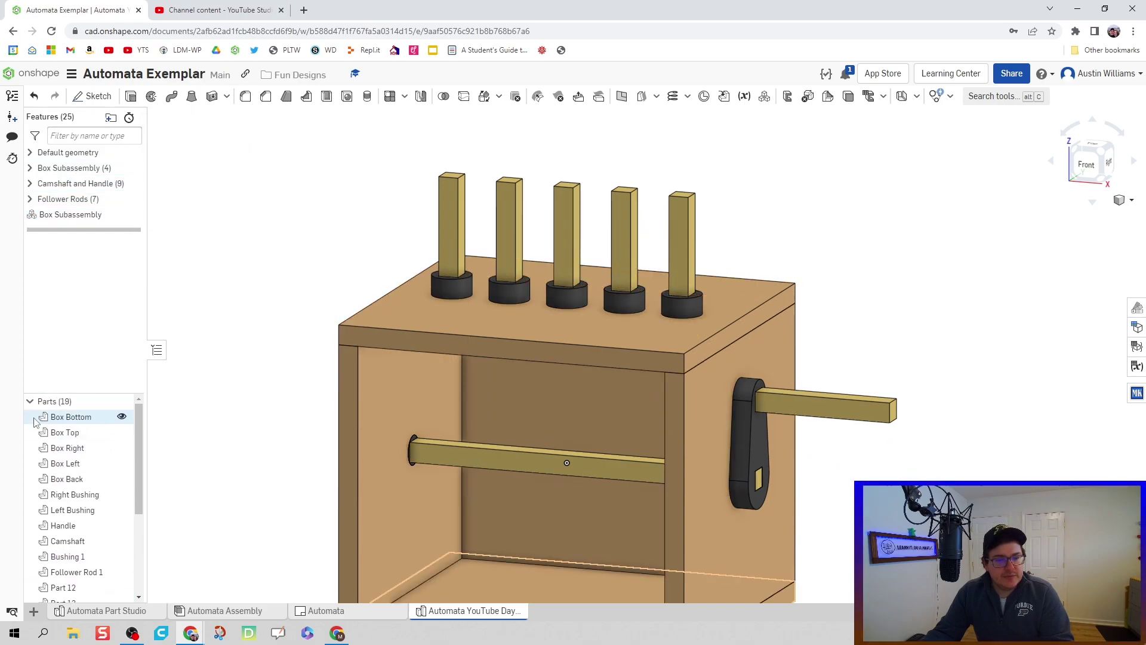
- Hide the Box composite part to confirm the bushings vanish with it, then show it again
{"action": "left_click", "coordinate": [29, 401]}
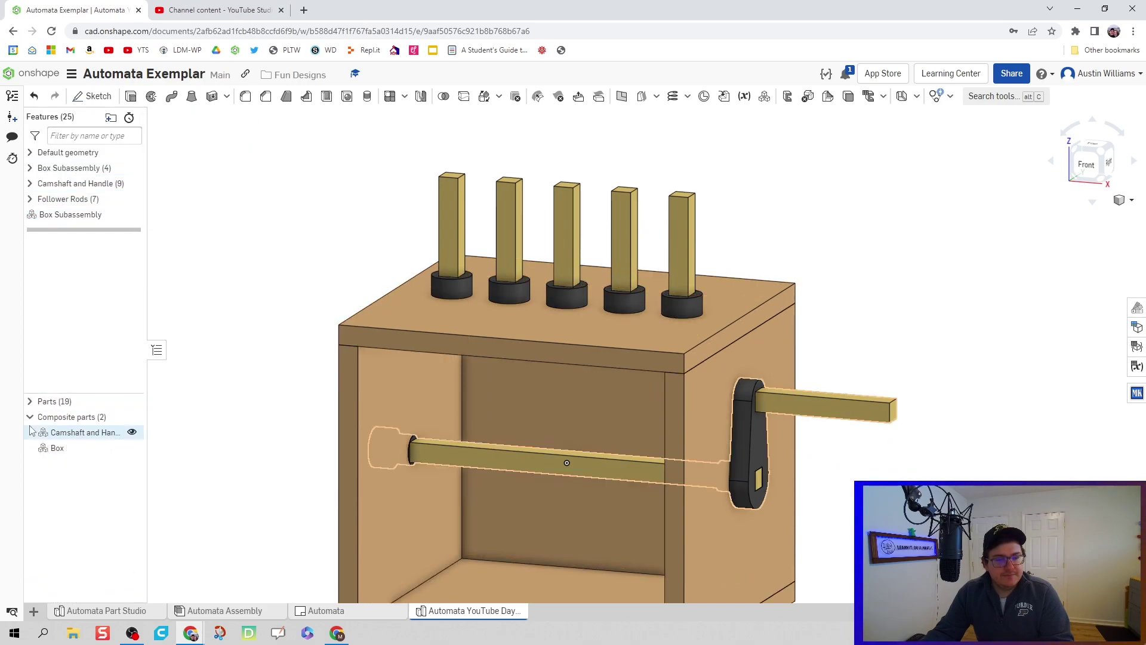
{"action": "left_click", "coordinate": [131, 447]}
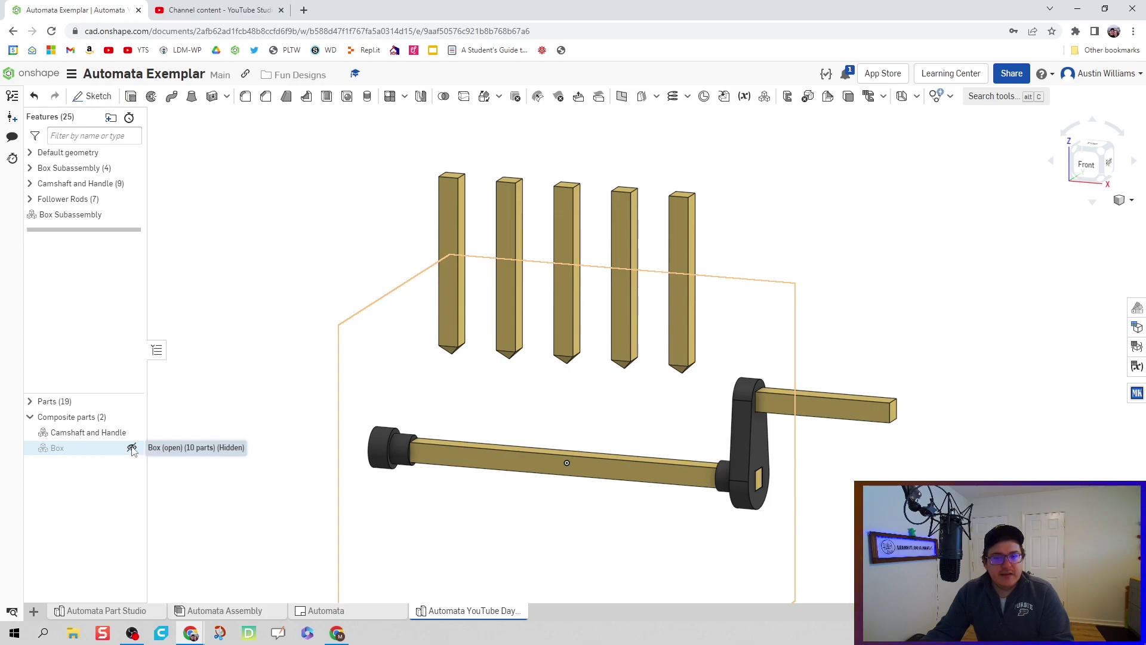
{"action": "left_click", "coordinate": [131, 448]}
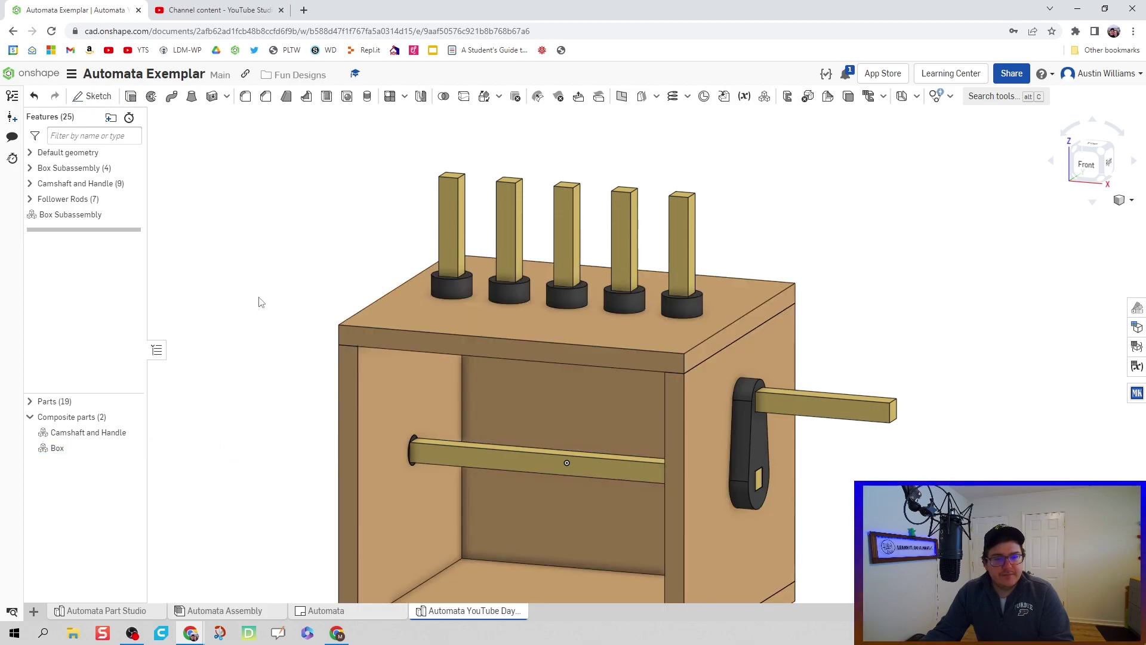
{"action": "right_click_drag", "start_coordinate": [258, 300], "coordinate": [286, 257]}
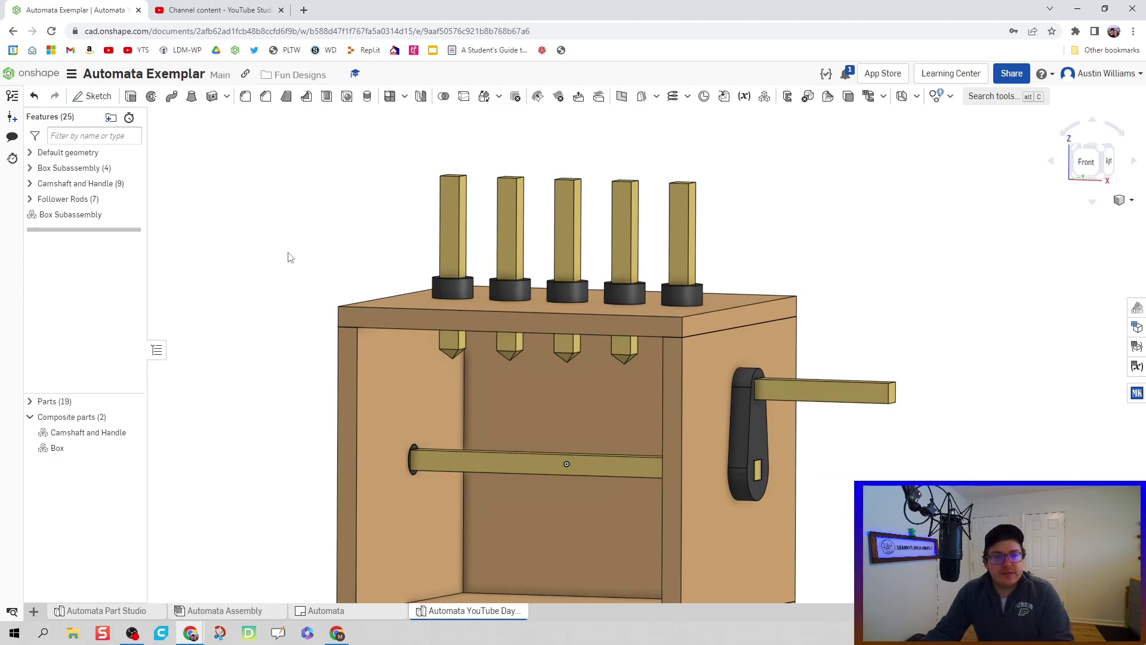
{"action": "right_click_drag", "start_coordinate": [288, 257], "coordinate": [287, 258]}
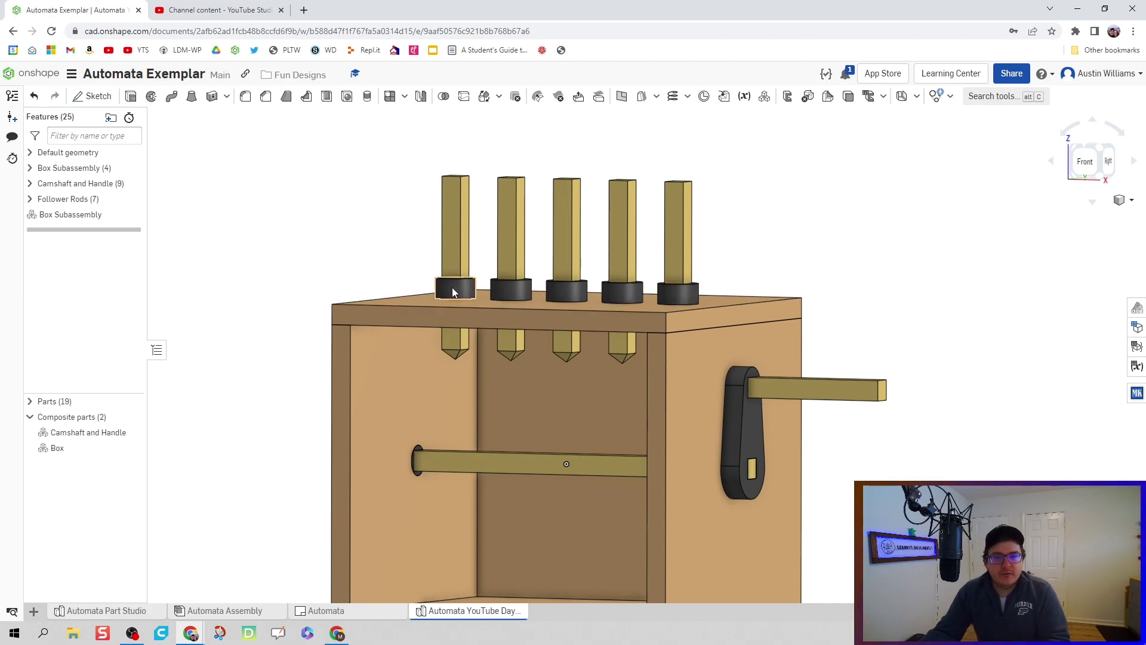
{"action": "right_click_drag", "start_coordinate": [346, 259], "coordinate": [434, 264]}
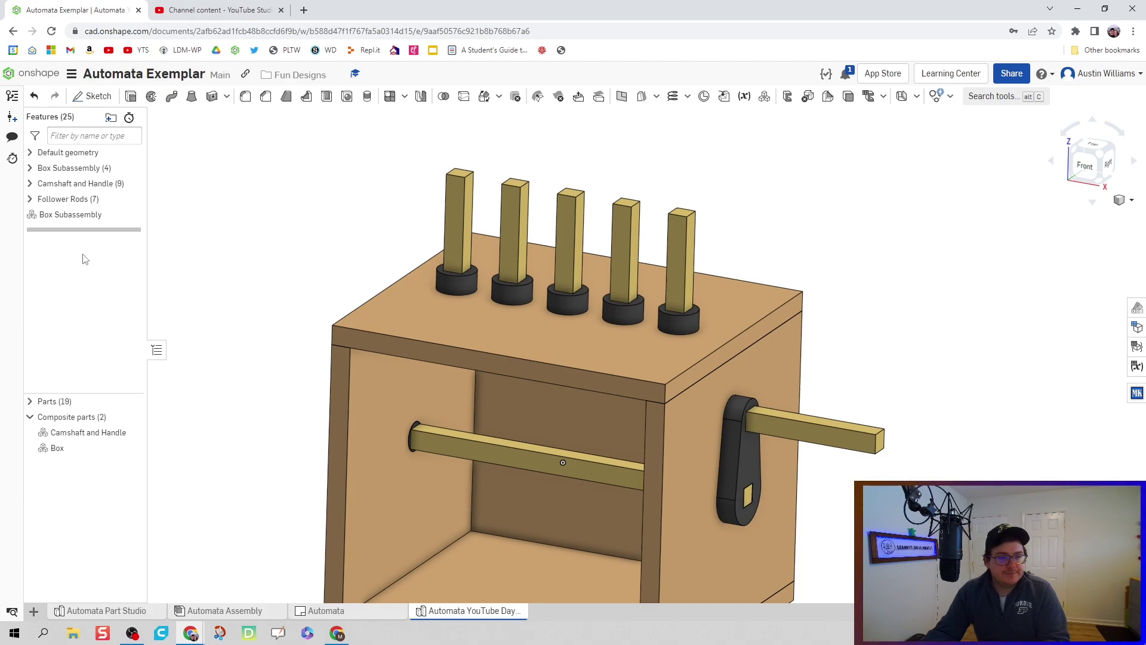
- Expand Parts (19) and scroll through the list to review Parts 12 through 19
{"action": "left_click", "coordinate": [30, 402]}
{"action": "scroll", "coordinate": [218, 454], "scroll_direction": "down", "scroll_amount": 3}
{"action": "scroll", "coordinate": [218, 460], "scroll_direction": "up", "scroll_amount": 4}
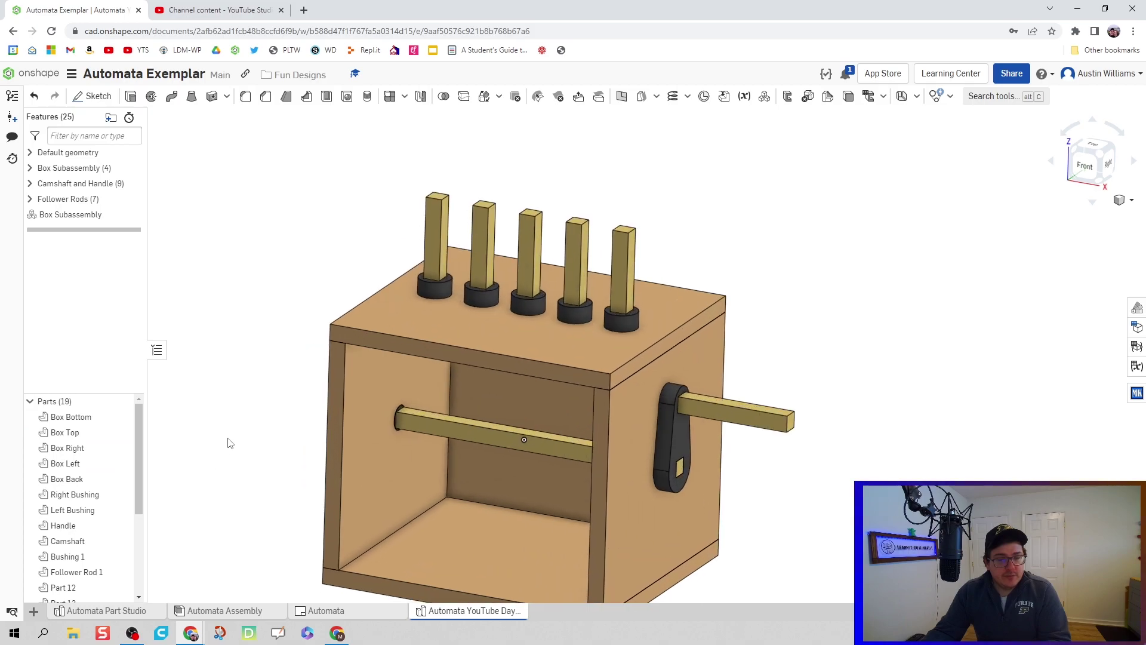
{"action": "left_click_drag", "start_coordinate": [137, 496], "coordinate": [137, 529]}
{"action": "scroll", "coordinate": [137, 531], "scroll_direction": "down", "scroll_amount": 3}
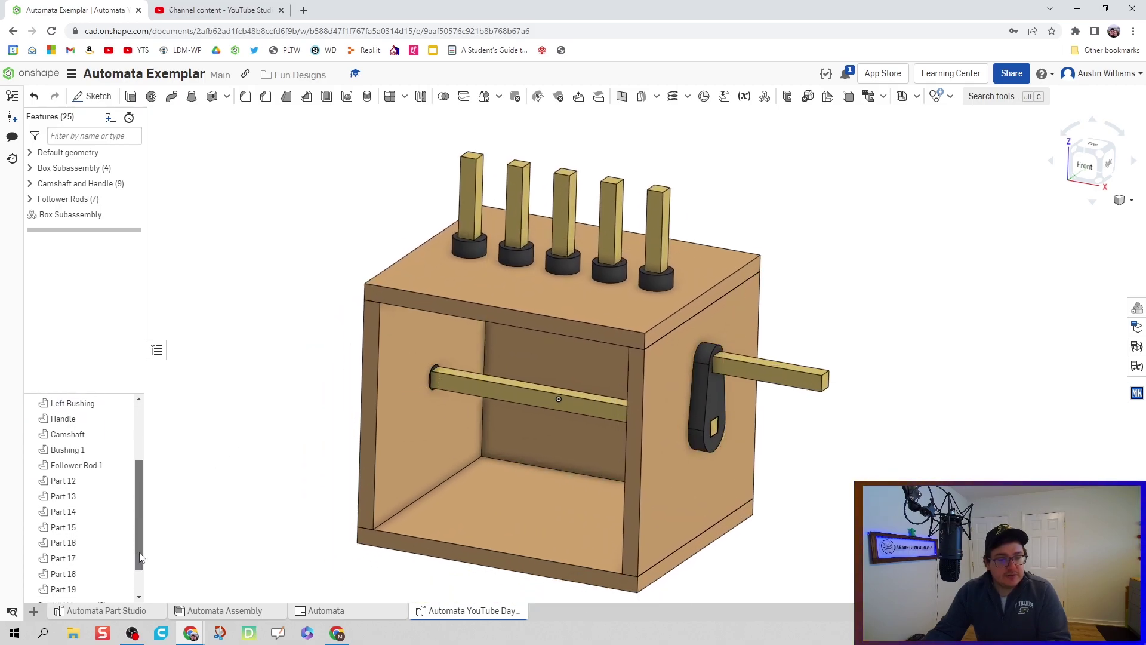